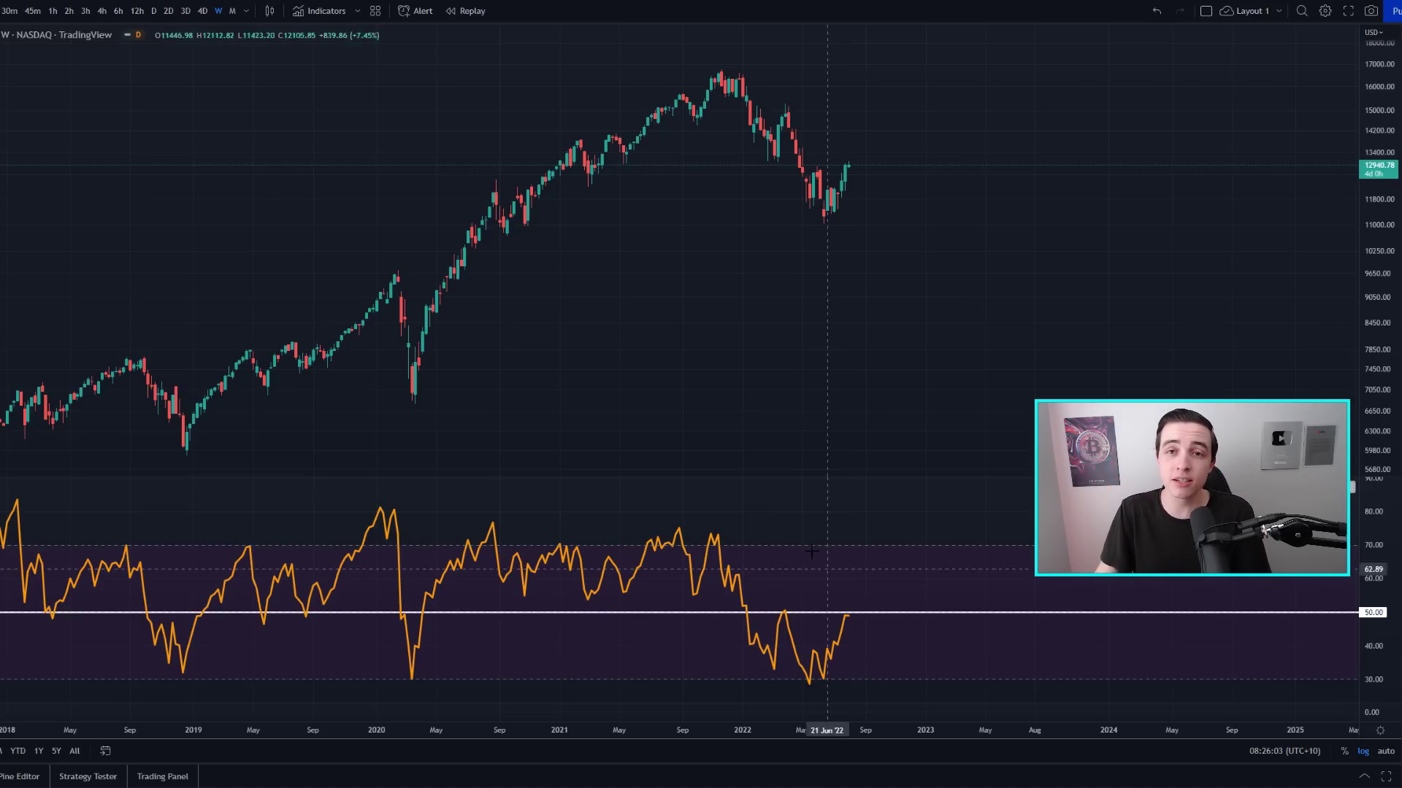
# Switch to the Binance 12-hour chart, temporarily mark the late-July price and RSI divergence lines, and erase the marks.
pyautogui.click(191, 2)
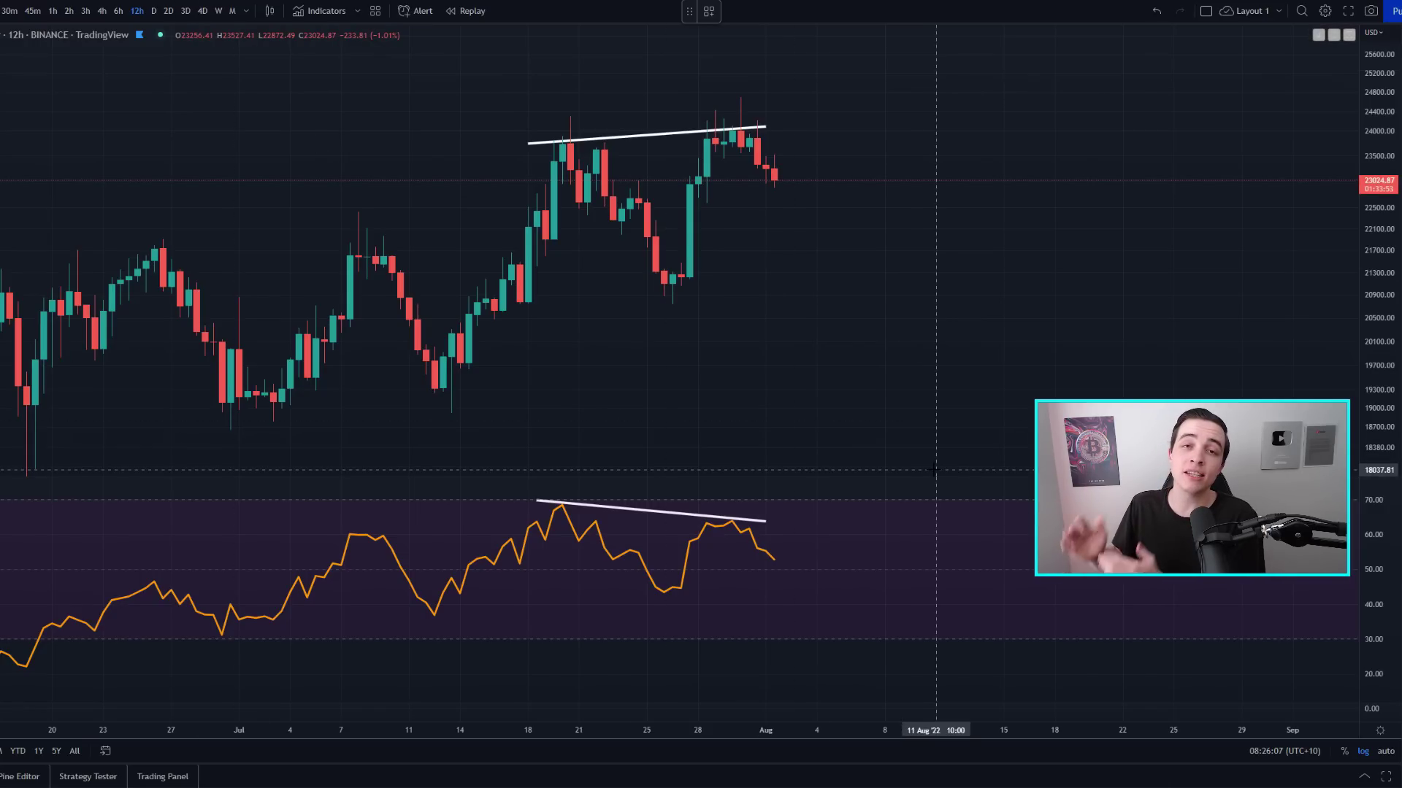
pyautogui.moveTo(807, 124)
pyautogui.mouseDown()
pyautogui.moveTo(515, 146)
pyautogui.moveTo(699, 199)
pyautogui.moveTo(741, 118)
pyautogui.mouseUp()
pyautogui.press('Delete')
pyautogui.moveTo(779, 510)
pyautogui.mouseDown()
pyautogui.moveTo(528, 549)
pyautogui.moveTo(791, 505)
pyautogui.mouseUp()
pyautogui.press('Delete')
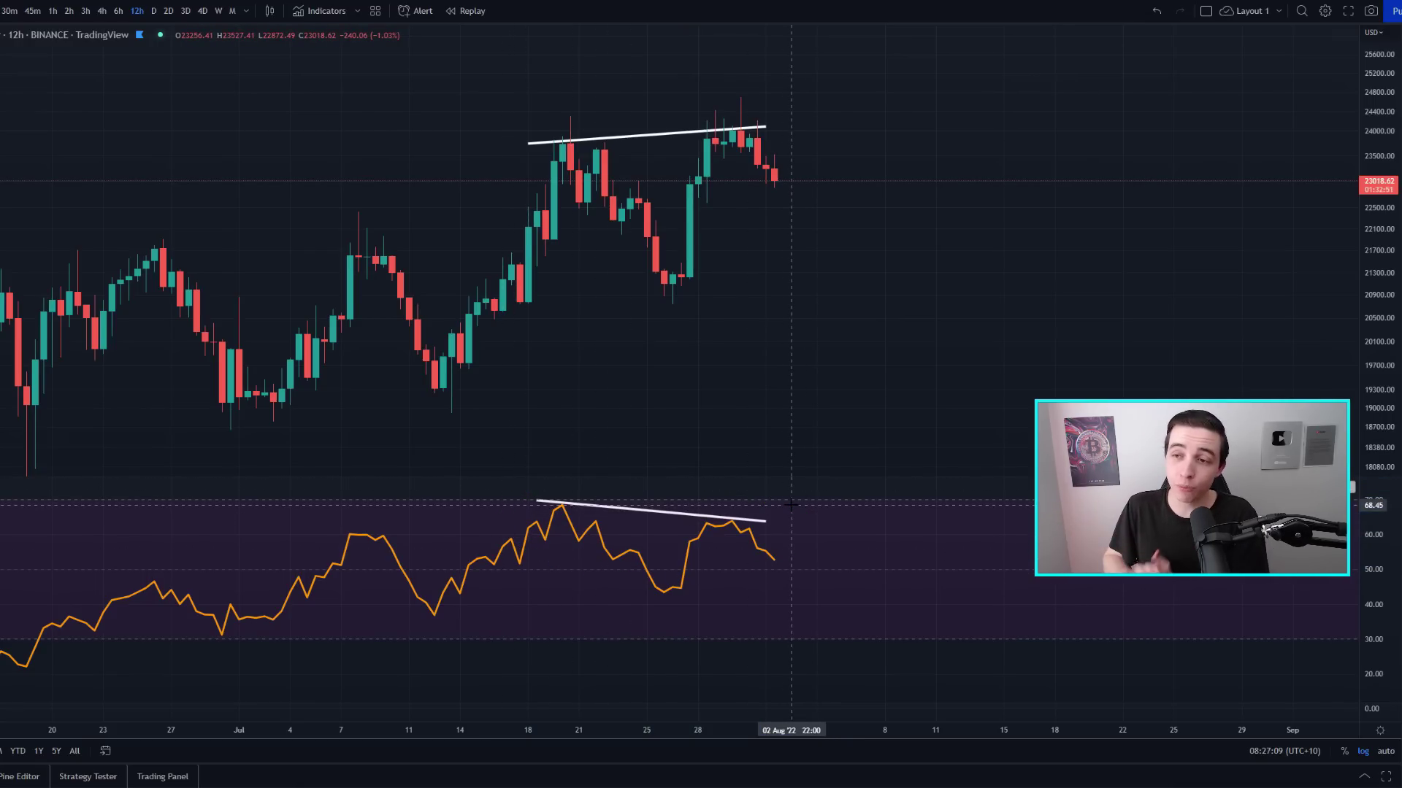
# Circle the July price rally and the latest highs freehand in green, erasing the marks after highlighting them.
pyautogui.moveTo(292, 349)
pyautogui.mouseDown()
pyautogui.moveTo(500, 269)
pyautogui.moveTo(782, 132)
pyautogui.moveTo(731, 116)
pyautogui.moveTo(298, 358)
pyautogui.moveTo(723, 127)
pyautogui.mouseUp()
pyautogui.press('Delete')
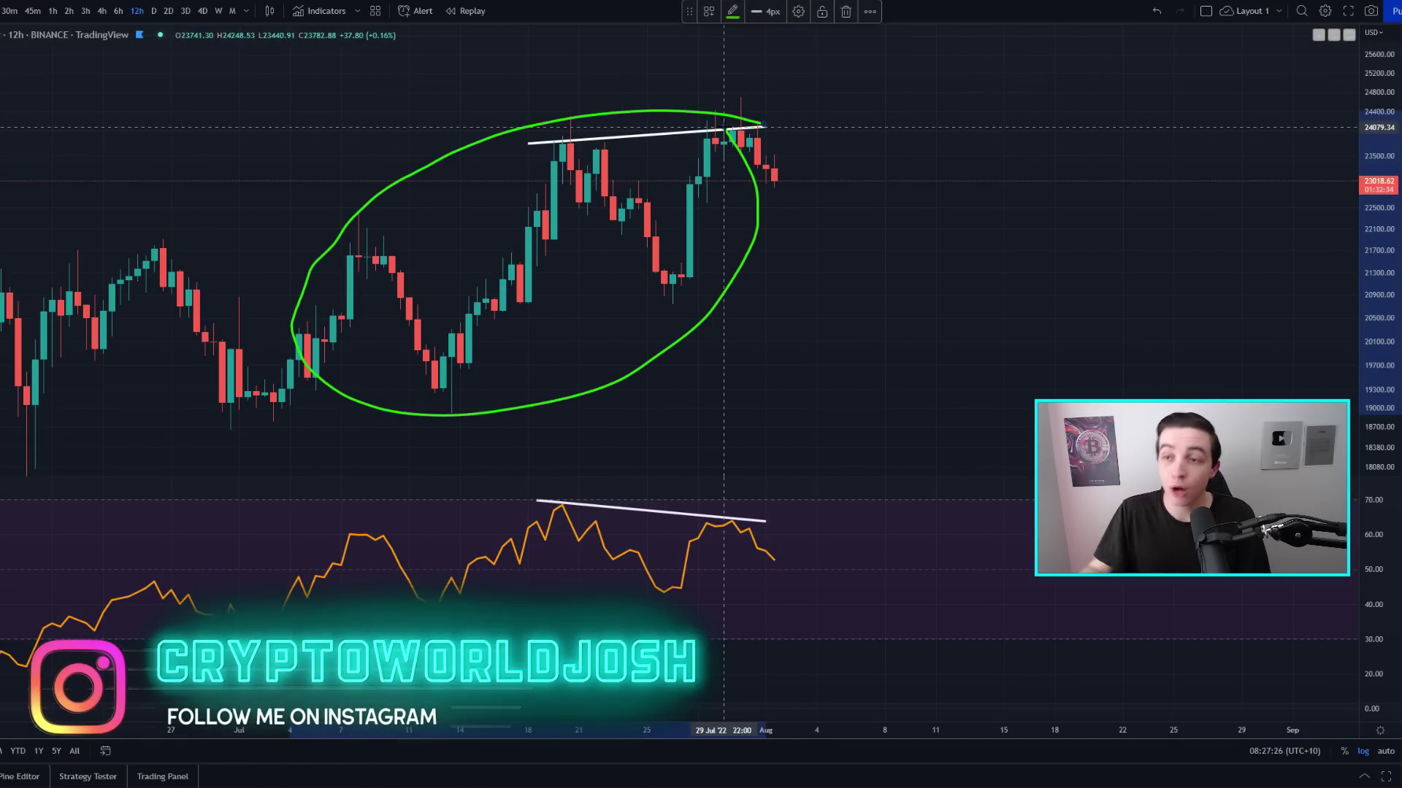
pyautogui.moveTo(699, 118)
pyautogui.mouseDown()
pyautogui.moveTo(795, 137)
pyautogui.moveTo(835, 180)
pyautogui.mouseUp()
pyautogui.moveTo(817, 125)
pyautogui.mouseDown()
pyautogui.moveTo(701, 194)
pyautogui.moveTo(909, 281)
pyautogui.moveTo(808, 120)
pyautogui.mouseUp()
pyautogui.press('Delete')
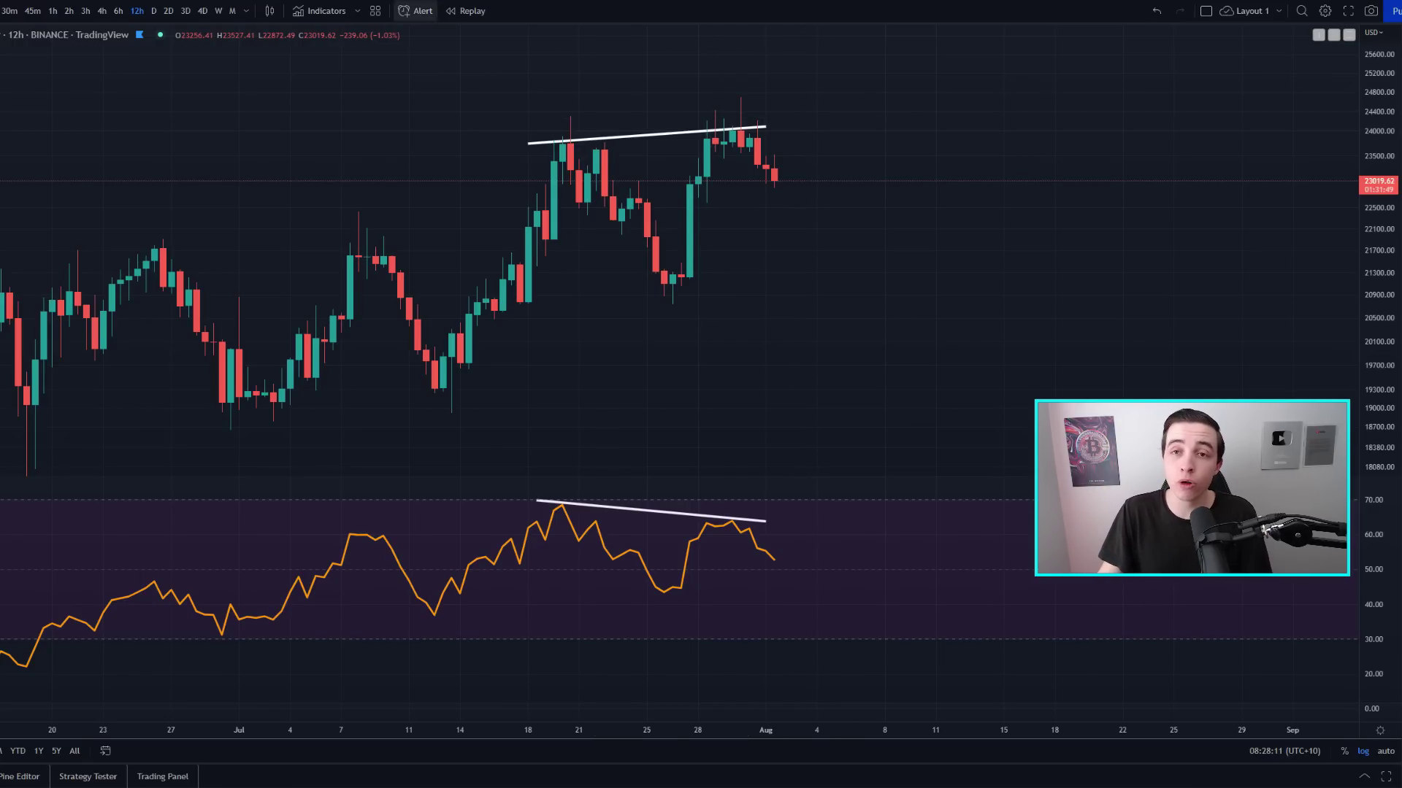
# Switch to the Bybit daily chart, highlight the latest price and RSI divergence lines near August 2022, and erase the marks.
pyautogui.click(343, 2)
pyautogui.moveTo(824, 362)
pyautogui.mouseDown()
pyautogui.moveTo(759, 371)
pyautogui.moveTo(847, 387)
pyautogui.moveTo(819, 361)
pyautogui.mouseUp()
pyautogui.press('Delete')
pyautogui.moveTo(813, 562)
pyautogui.mouseDown()
pyautogui.moveTo(796, 554)
pyautogui.moveTo(815, 560)
pyautogui.mouseUp()
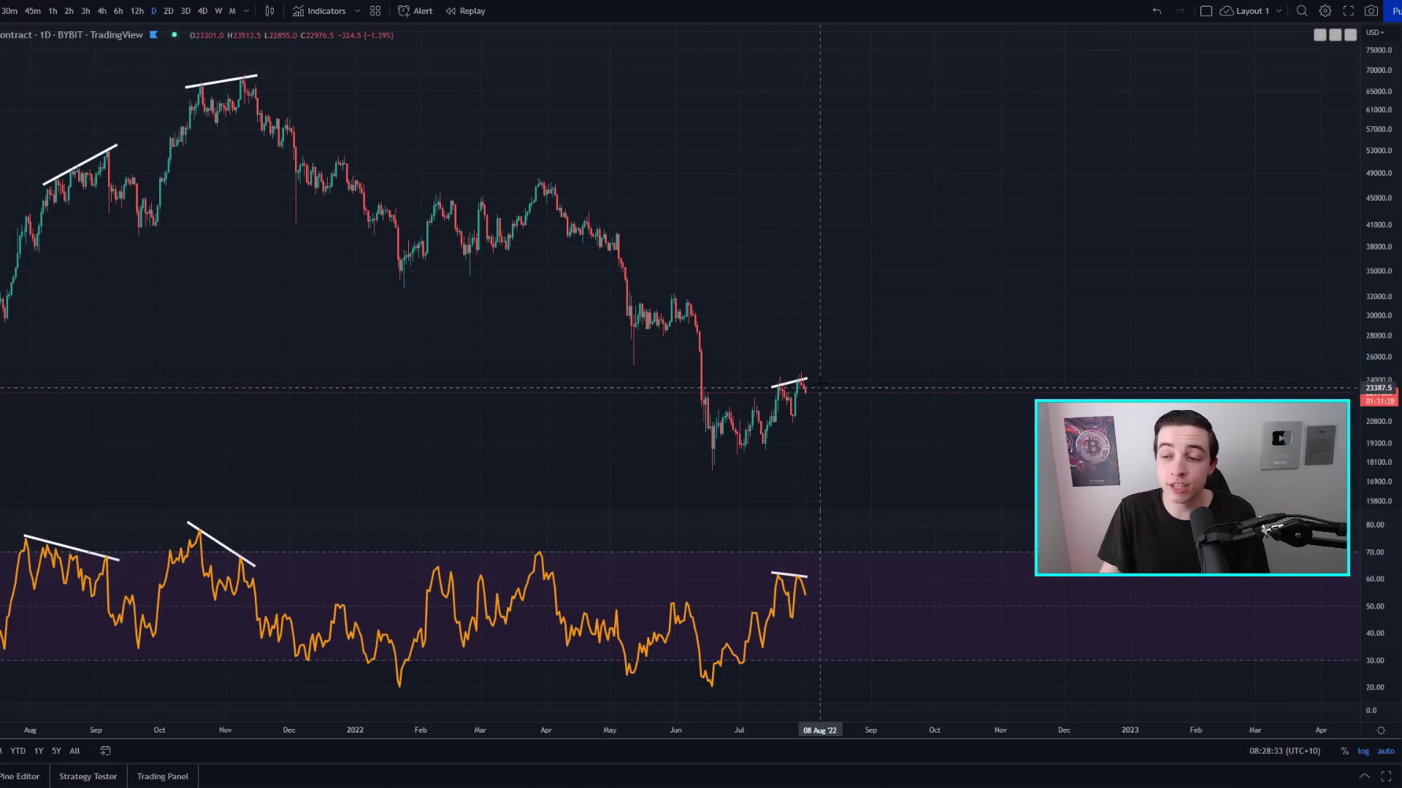
pyautogui.moveTo(816, 362)
pyautogui.mouseDown()
pyautogui.moveTo(783, 365)
pyautogui.moveTo(767, 398)
pyautogui.moveTo(832, 384)
pyautogui.moveTo(809, 360)
pyautogui.moveTo(793, 373)
pyautogui.moveTo(804, 380)
pyautogui.mouseUp()
pyautogui.press('Delete')
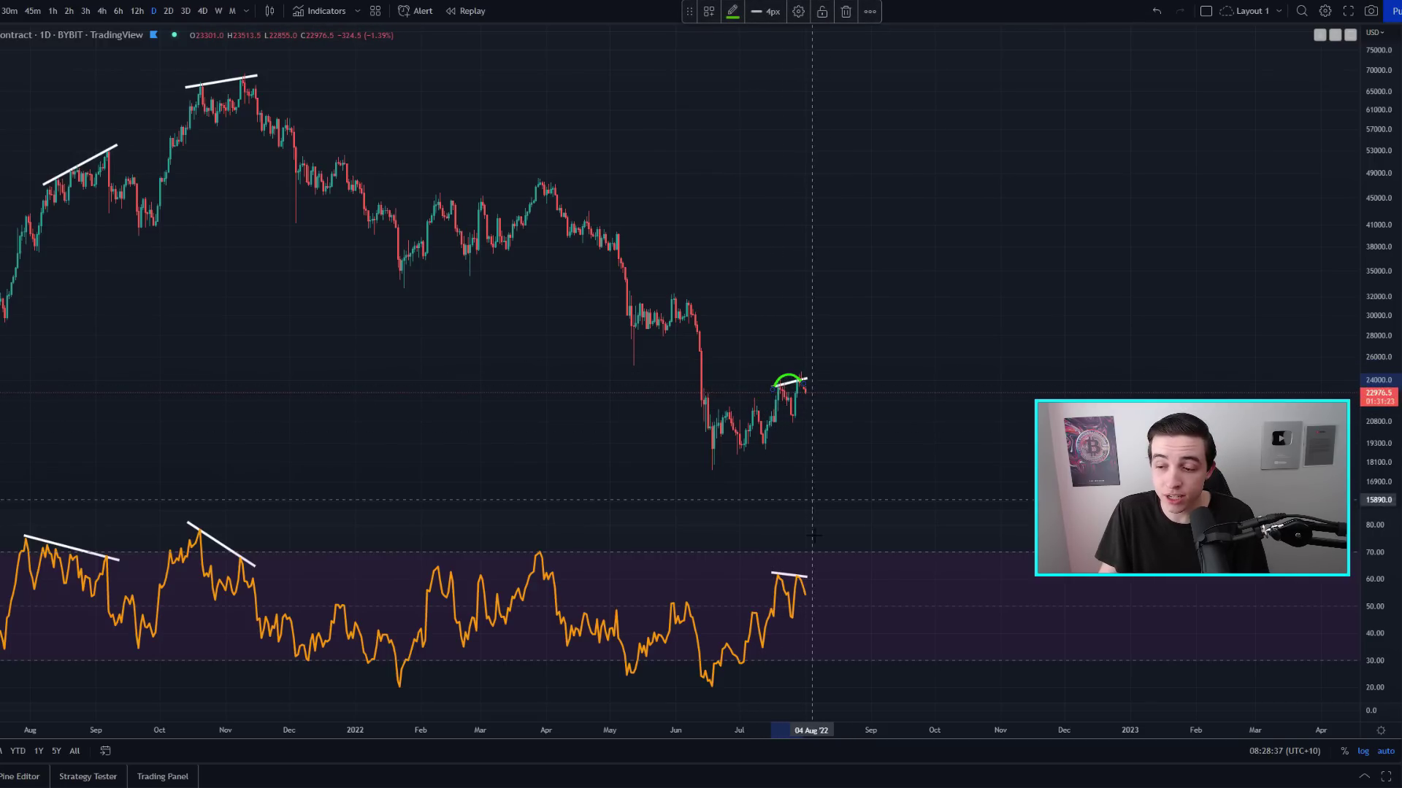
pyautogui.press('Delete')
# Mark the latest RSI divergence line and circle the matching price highs around 30 July, erasing both marks.
pyautogui.moveTo(777, 569)
pyautogui.mouseDown()
pyautogui.moveTo(789, 562)
pyautogui.moveTo(765, 571)
pyautogui.moveTo(827, 580)
pyautogui.mouseUp()
pyautogui.press('Delete')
pyautogui.press('Delete')
pyautogui.moveTo(820, 367)
pyautogui.mouseDown()
pyautogui.moveTo(767, 376)
pyautogui.moveTo(816, 361)
pyautogui.mouseUp()
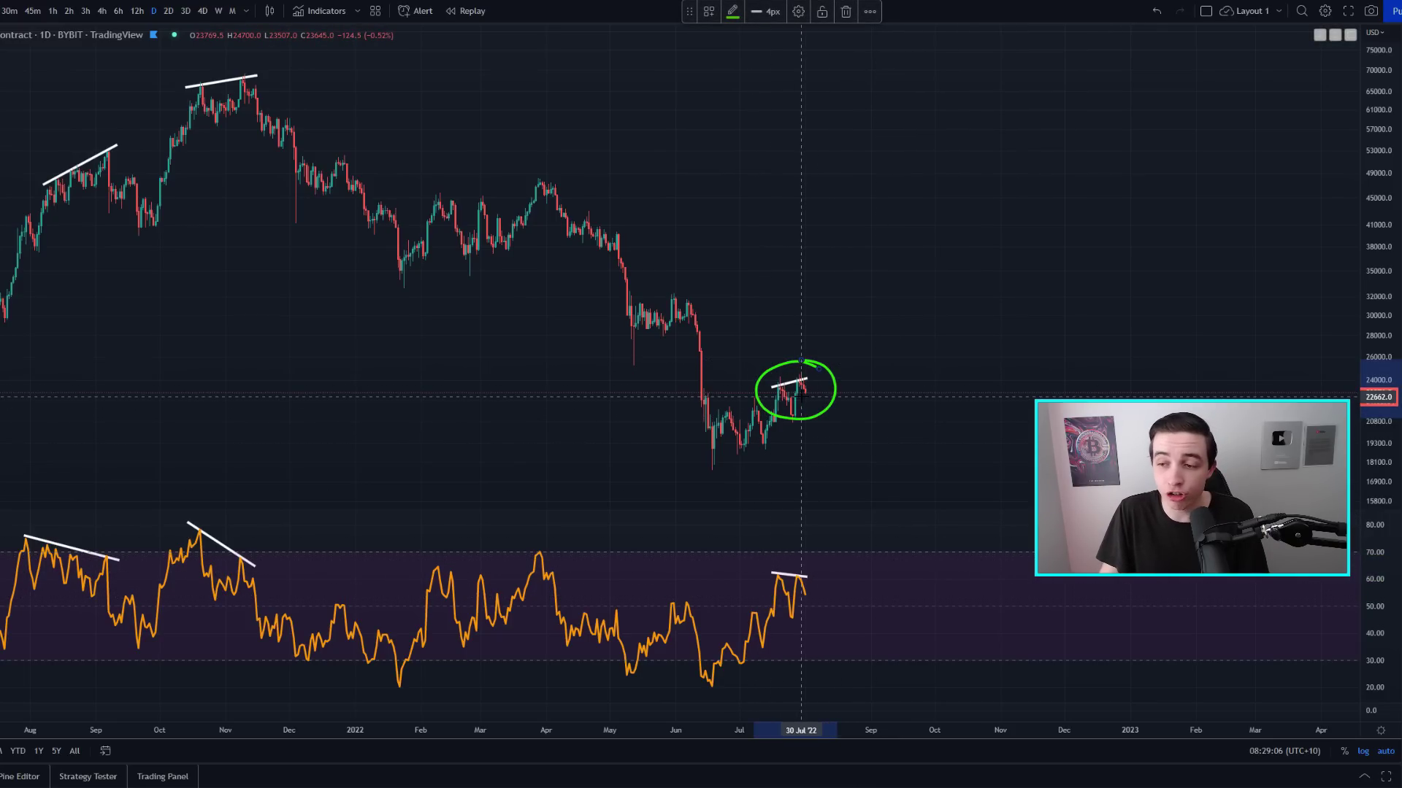
pyautogui.press('Delete')
# Highlight the earlier divergence lines at the November 2021 and September 2021 price peaks, erasing each mark.
pyautogui.moveTo(264, 72)
pyautogui.mouseDown()
pyautogui.moveTo(183, 91)
pyautogui.moveTo(271, 84)
pyautogui.moveTo(195, 66)
pyautogui.moveTo(300, 102)
pyautogui.moveTo(278, 71)
pyautogui.mouseUp()
pyautogui.press('Delete')
pyautogui.press('Delete')
pyautogui.moveTo(102, 134)
pyautogui.mouseDown()
pyautogui.moveTo(45, 210)
pyautogui.moveTo(140, 167)
pyautogui.moveTo(103, 133)
pyautogui.moveTo(120, 174)
pyautogui.mouseUp()
pyautogui.press('Delete')
pyautogui.press('Delete')
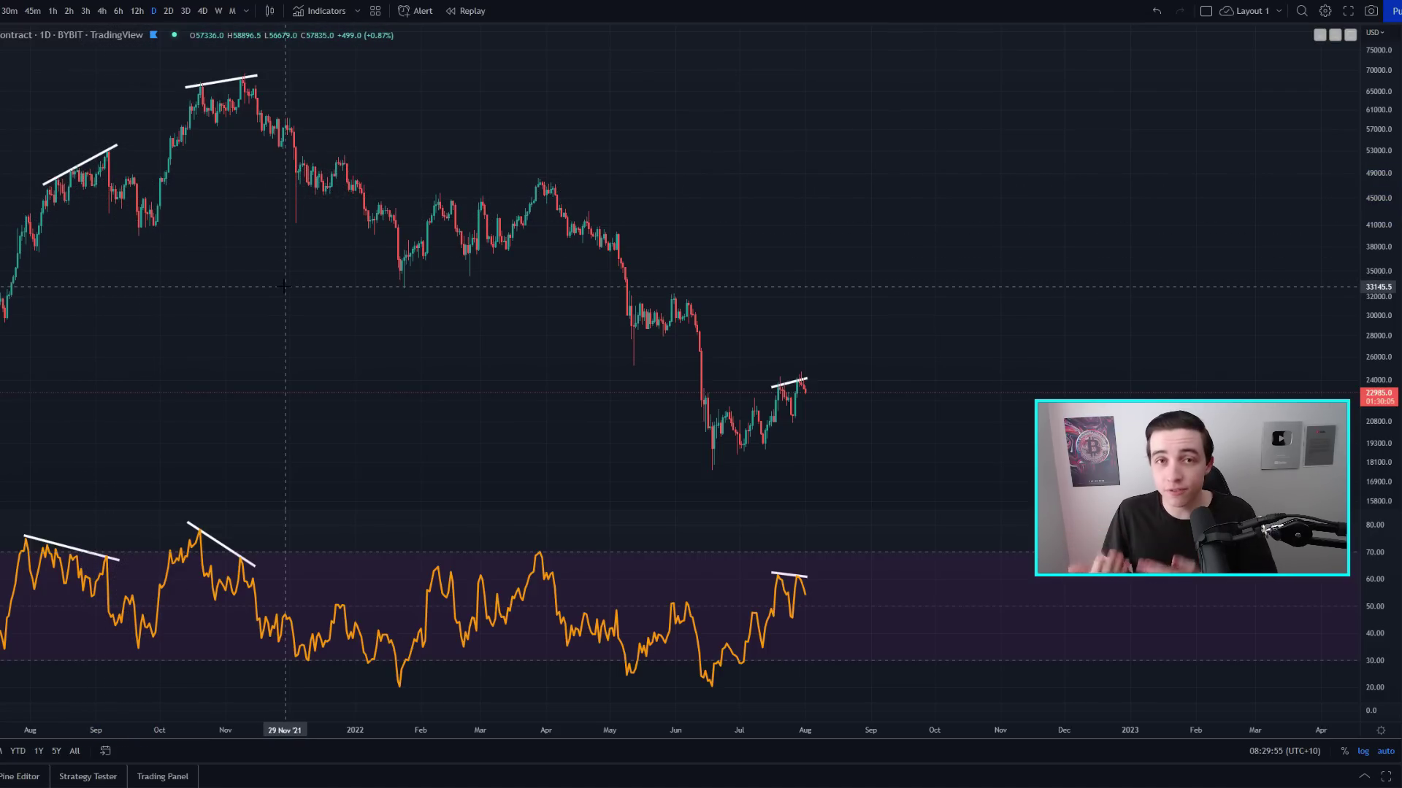
# Mark the most recent price peak near 1 August 2022 on the daily chart and erase the strokes.
pyautogui.moveTo(817, 369)
pyautogui.mouseDown()
pyautogui.moveTo(771, 381)
pyautogui.moveTo(795, 405)
pyautogui.moveTo(776, 380)
pyautogui.moveTo(816, 400)
pyautogui.mouseUp()
pyautogui.press('Delete')
pyautogui.press('Delete')
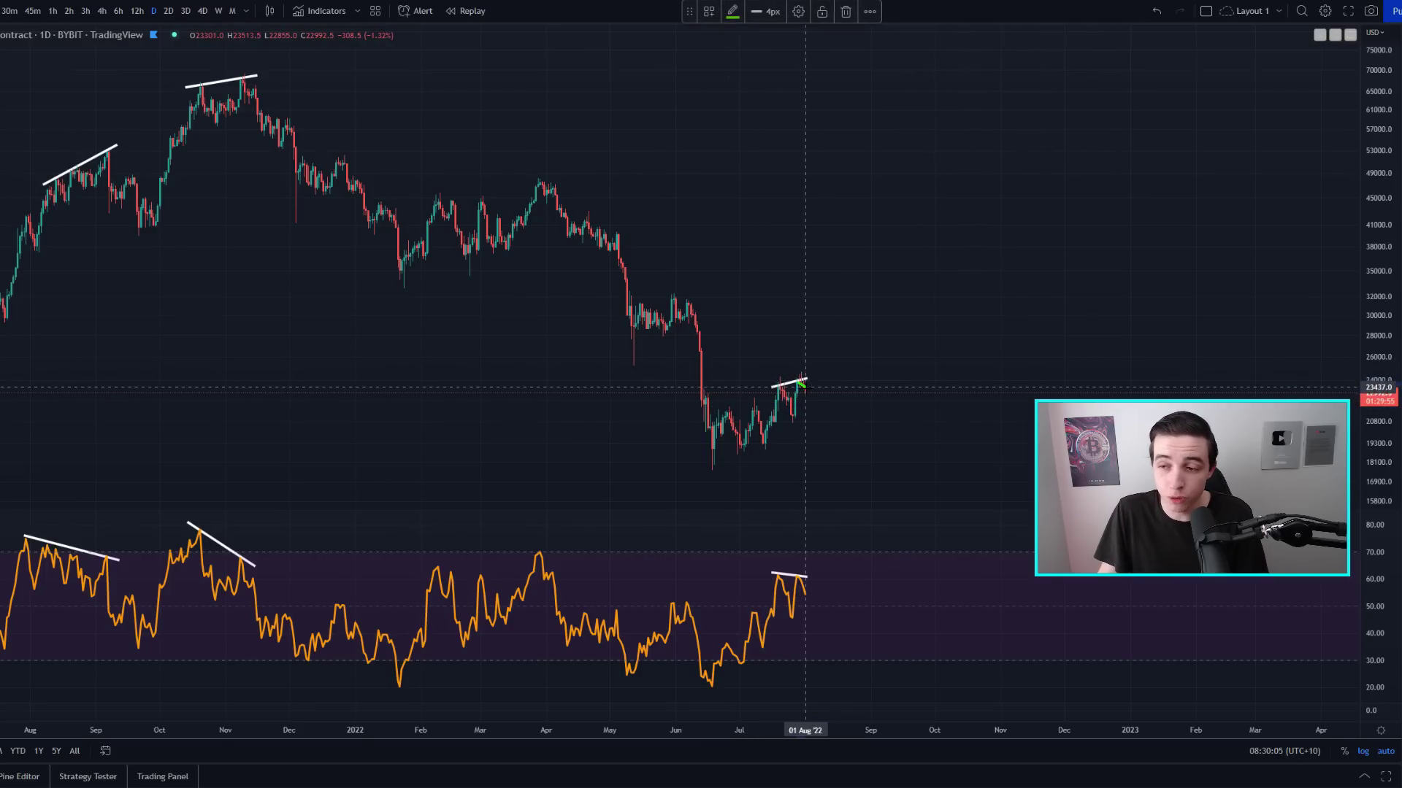
pyautogui.press('Delete')
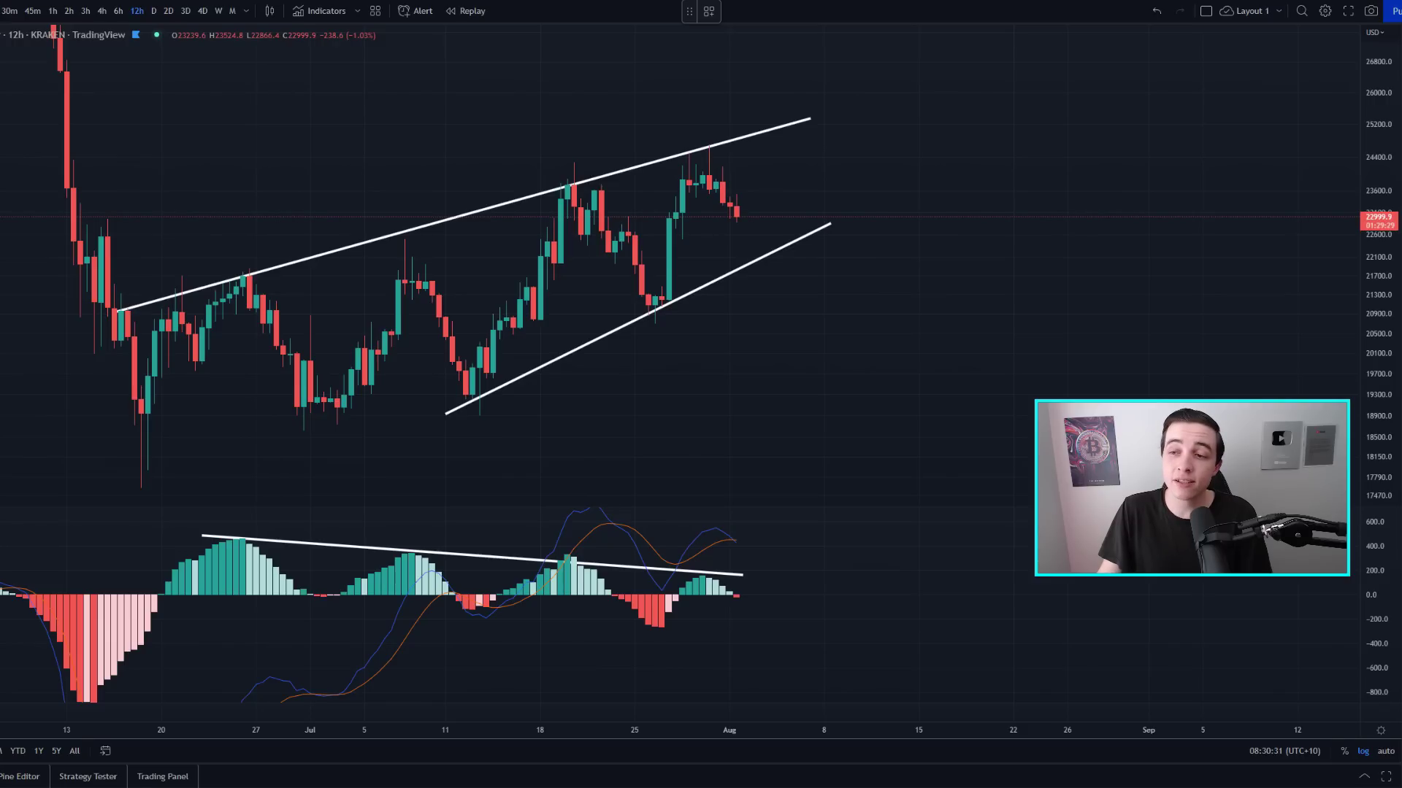
# On the Kraken 12-hour chart, mark the rising wedge's upper line and trace its support touches, erasing both marks.
pyautogui.moveTo(827, 97)
pyautogui.mouseDown()
pyautogui.moveTo(752, 86)
pyautogui.moveTo(641, 354)
pyautogui.moveTo(813, 125)
pyautogui.moveTo(784, 97)
pyautogui.mouseUp()
pyautogui.press('Delete')
pyautogui.moveTo(465, 398); pyautogui.dragTo(763, 257)
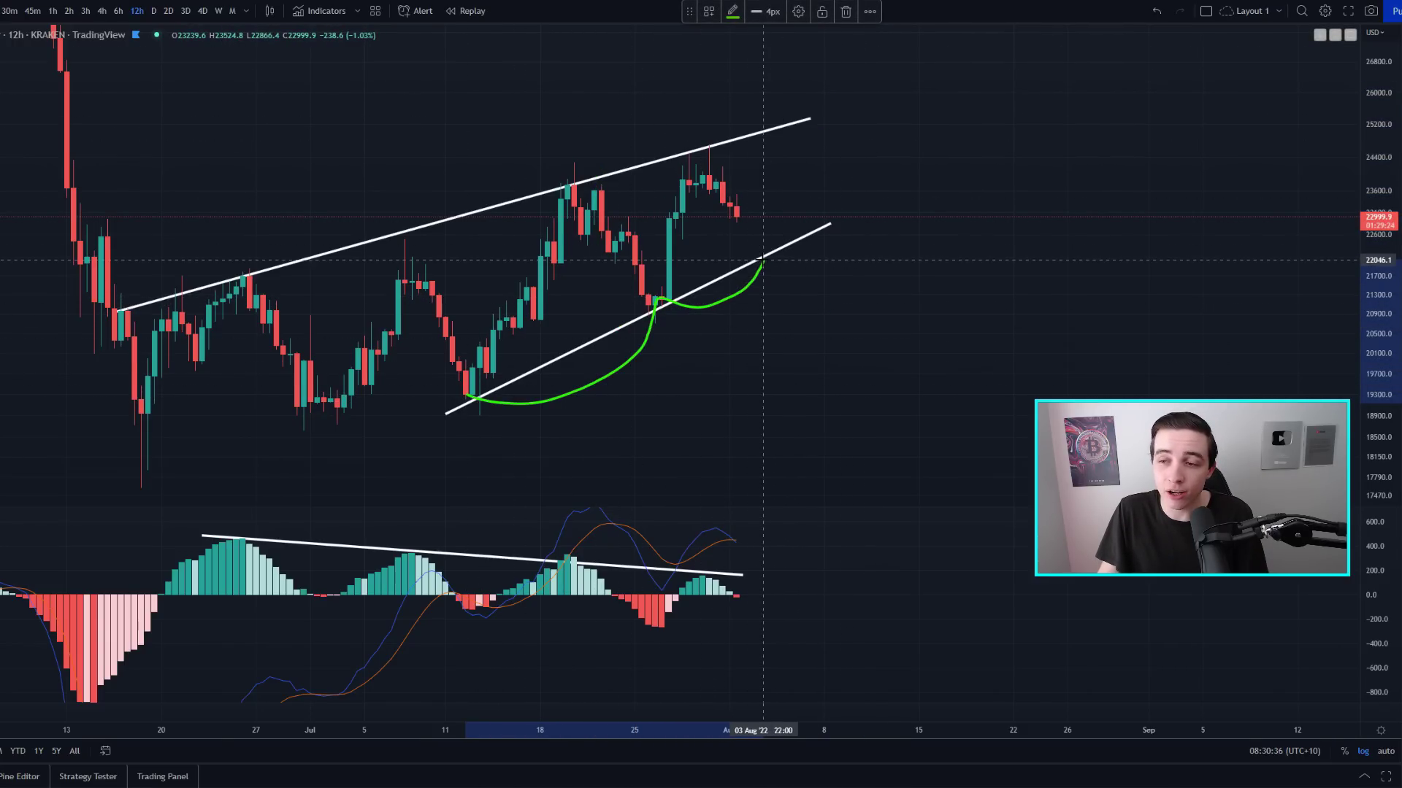
pyautogui.press('Delete')
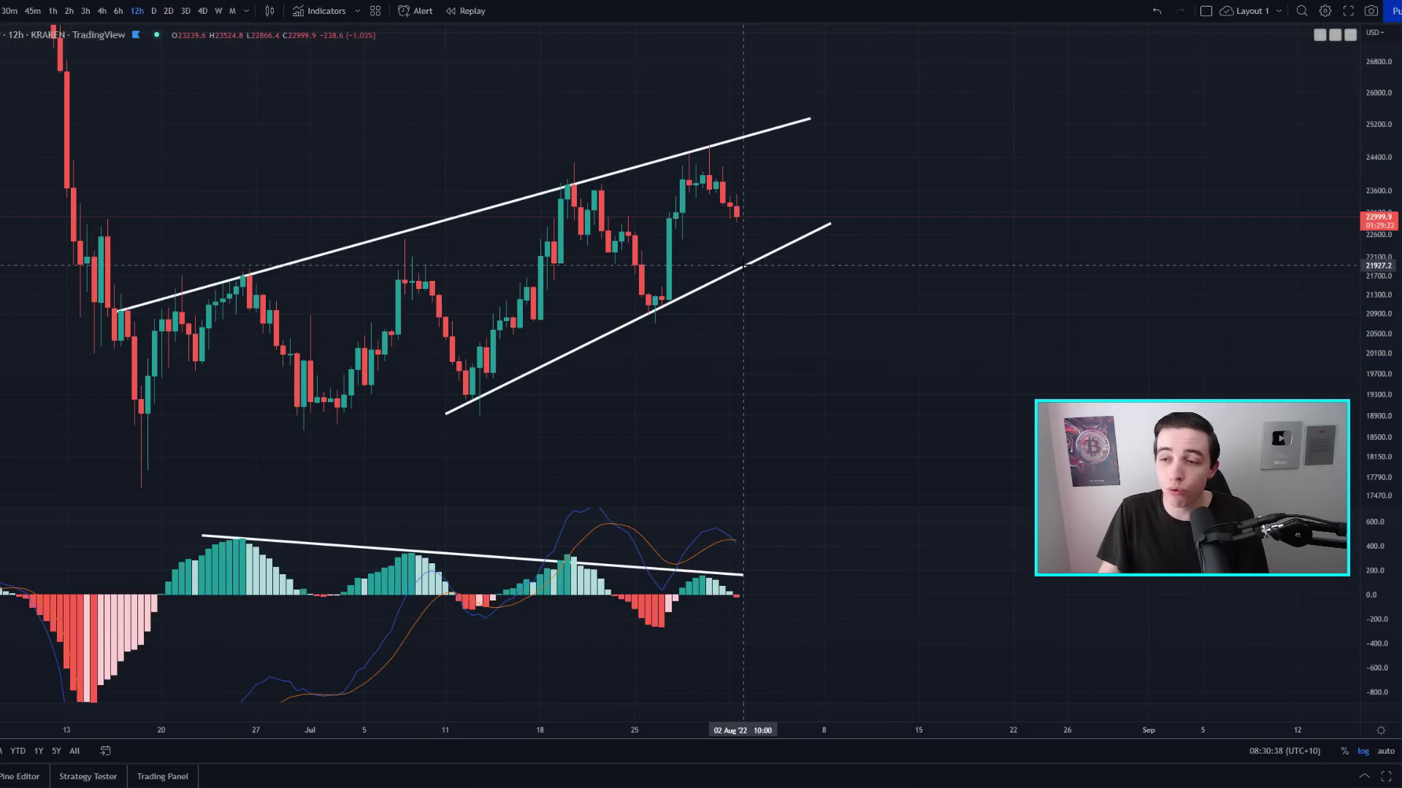
# Highlight the wedge's lower support line and the space ahead of the current price in early August, keeping no marks.
pyautogui.moveTo(761, 255); pyautogui.dragTo(759, 255)
pyautogui.press('Delete')
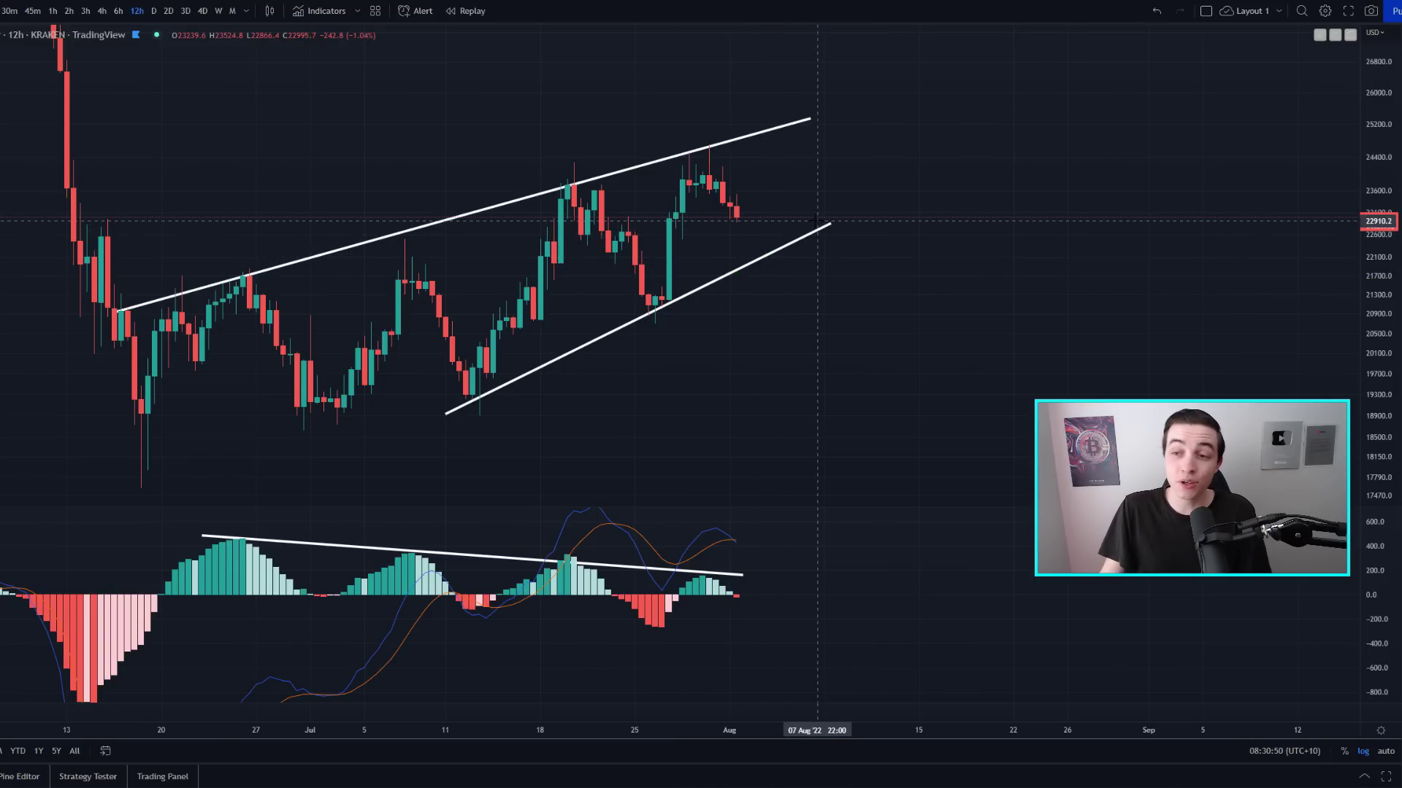
pyautogui.moveTo(817, 220)
pyautogui.mouseDown()
pyautogui.moveTo(642, 301)
pyautogui.moveTo(657, 382)
pyautogui.moveTo(840, 208)
pyautogui.mouseUp()
pyautogui.moveTo(730, 209)
pyautogui.mouseDown()
pyautogui.moveTo(742, 245)
pyautogui.moveTo(782, 205)
pyautogui.moveTo(816, 215)
pyautogui.mouseUp()
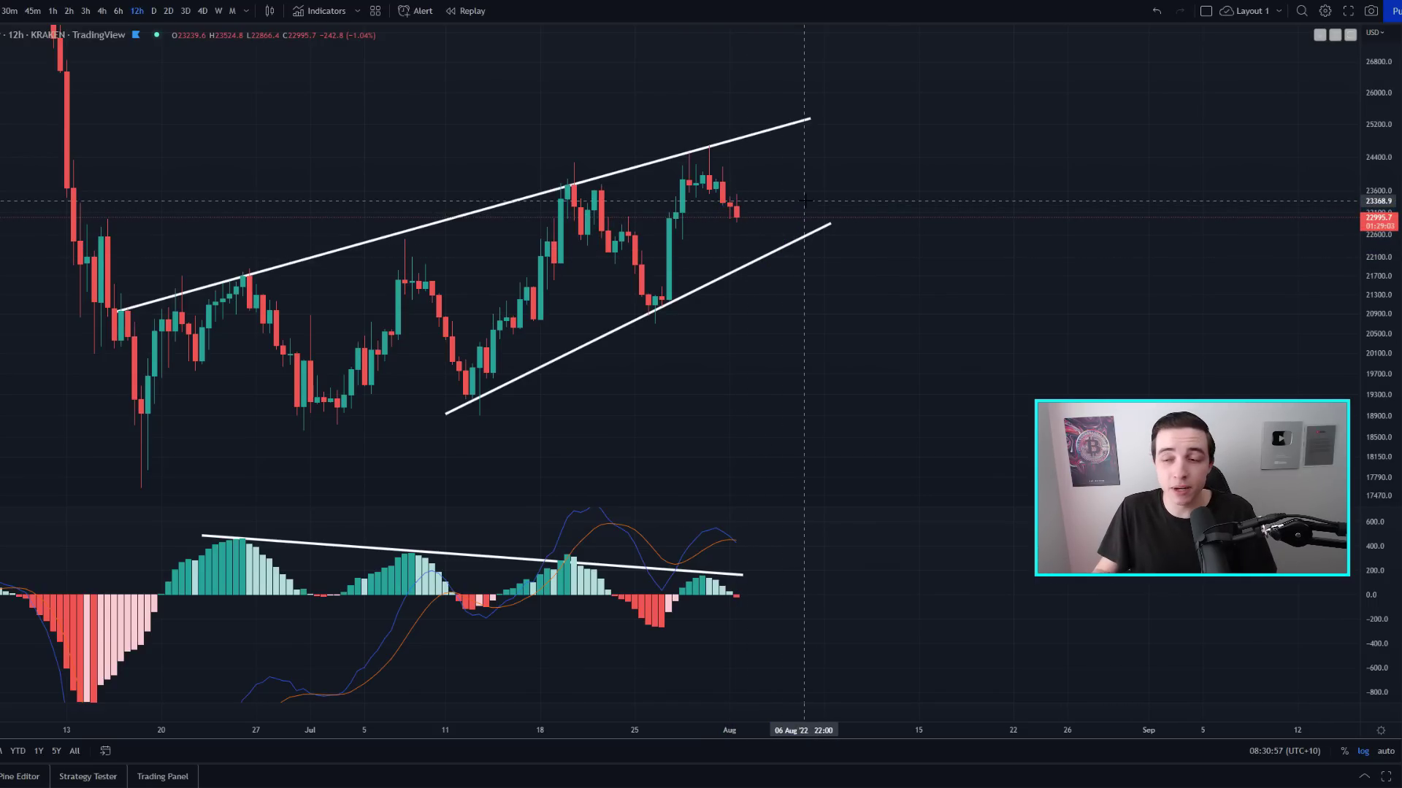
# Draw a Fibonacci retracement from the 18 June low at 17,600 to the late-July high at about 24,700.
pyautogui.hotkey('alt', 'h')
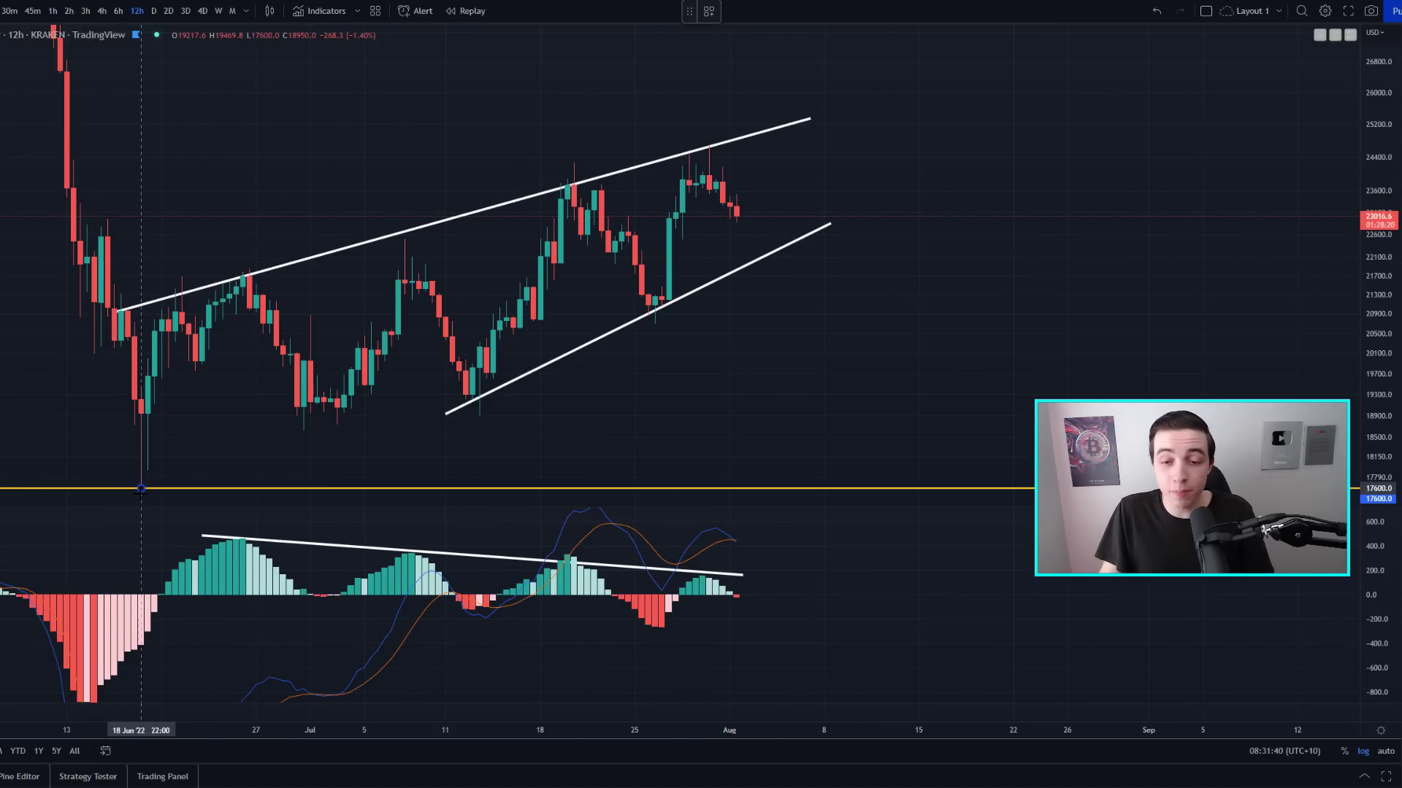
pyautogui.click(709, 145)
pyautogui.click(831, 211)
# Circle the white Fibonacci level just below price and the wedge support area beneath it, erasing each mark.
pyautogui.moveTo(775, 212)
pyautogui.mouseDown()
pyautogui.moveTo(553, 207)
pyautogui.moveTo(543, 247)
pyautogui.moveTo(763, 245)
pyautogui.moveTo(732, 213)
pyautogui.mouseUp()
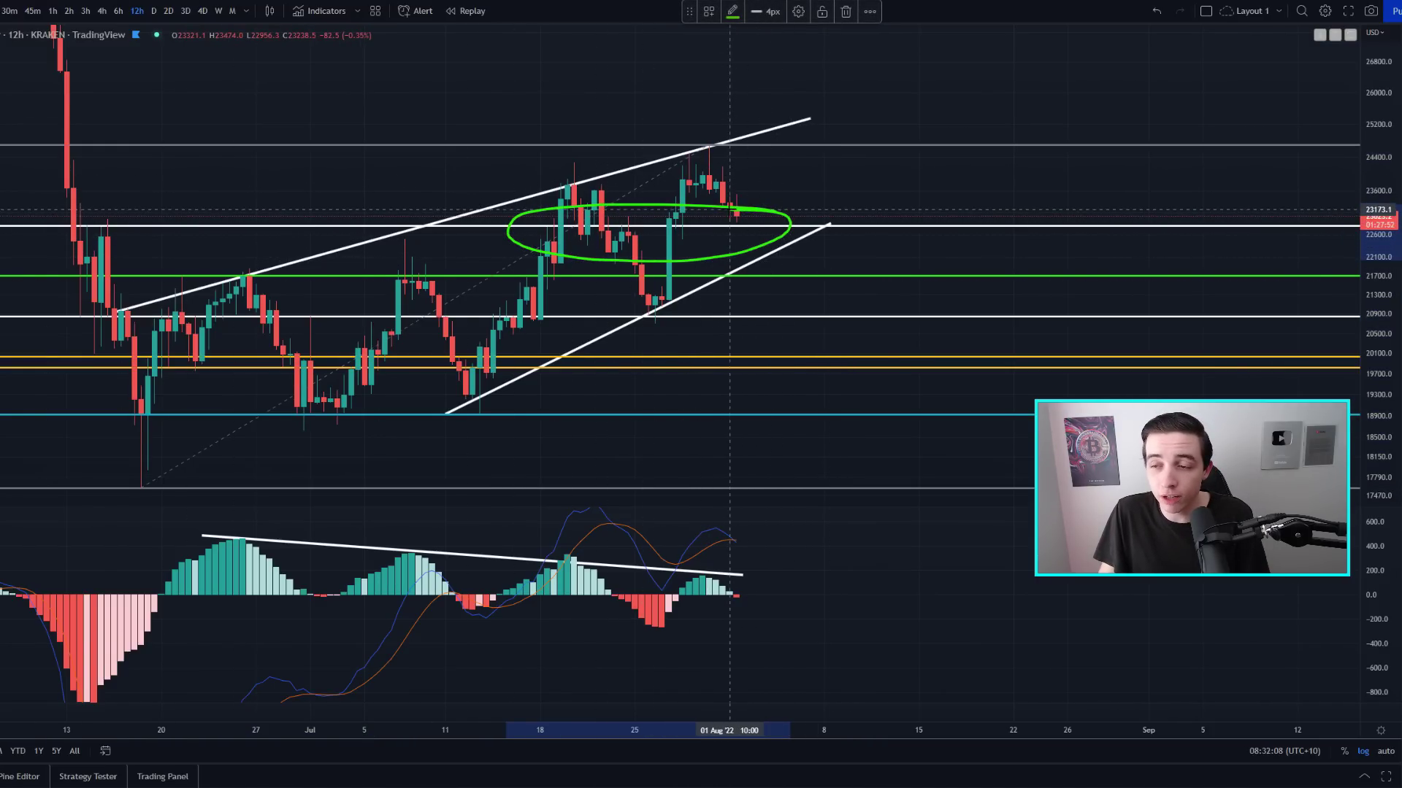
pyautogui.press('Delete')
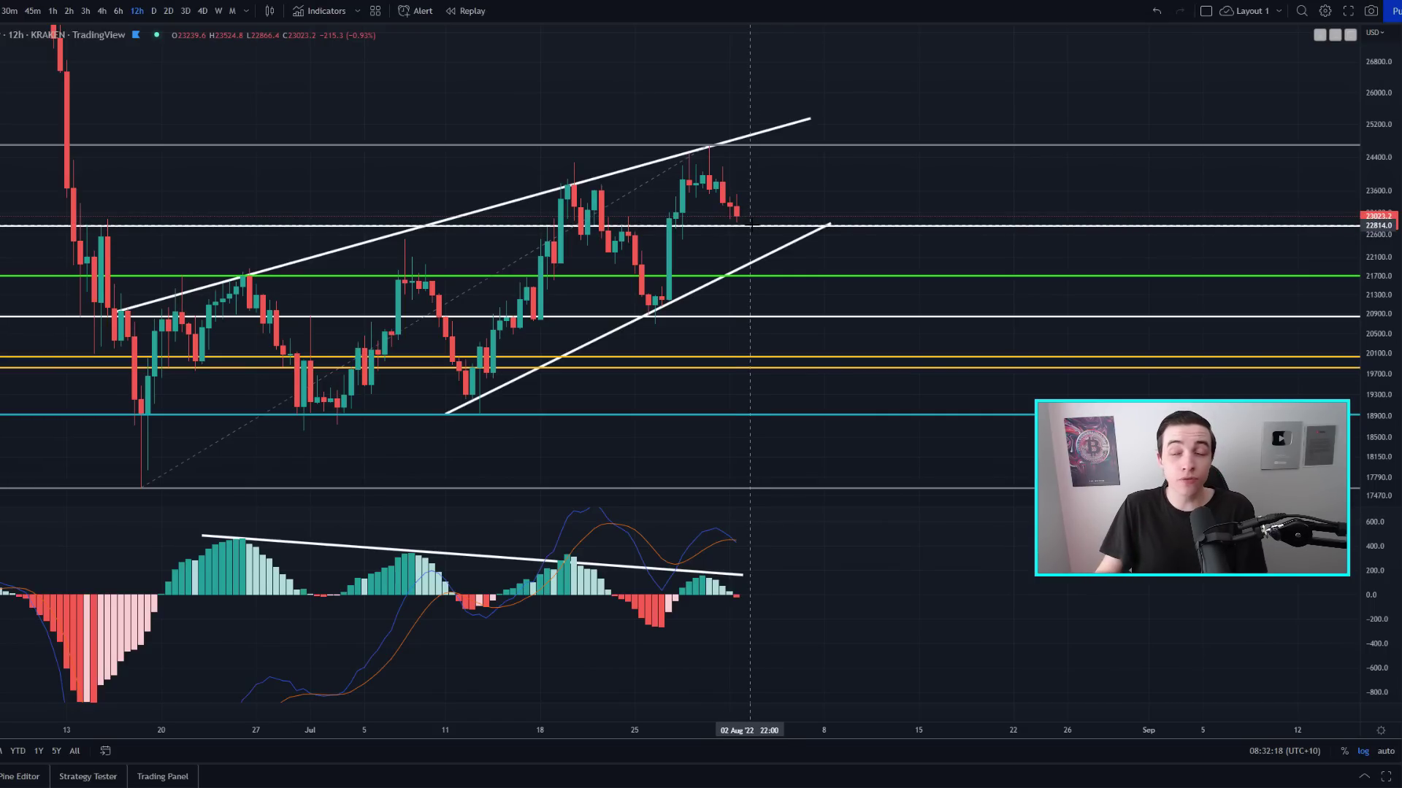
pyautogui.moveTo(755, 219)
pyautogui.mouseDown()
pyautogui.moveTo(716, 219)
pyautogui.moveTo(770, 228)
pyautogui.moveTo(743, 216)
pyautogui.moveTo(736, 269)
pyautogui.moveTo(756, 266)
pyautogui.mouseUp()
pyautogui.press('Delete')
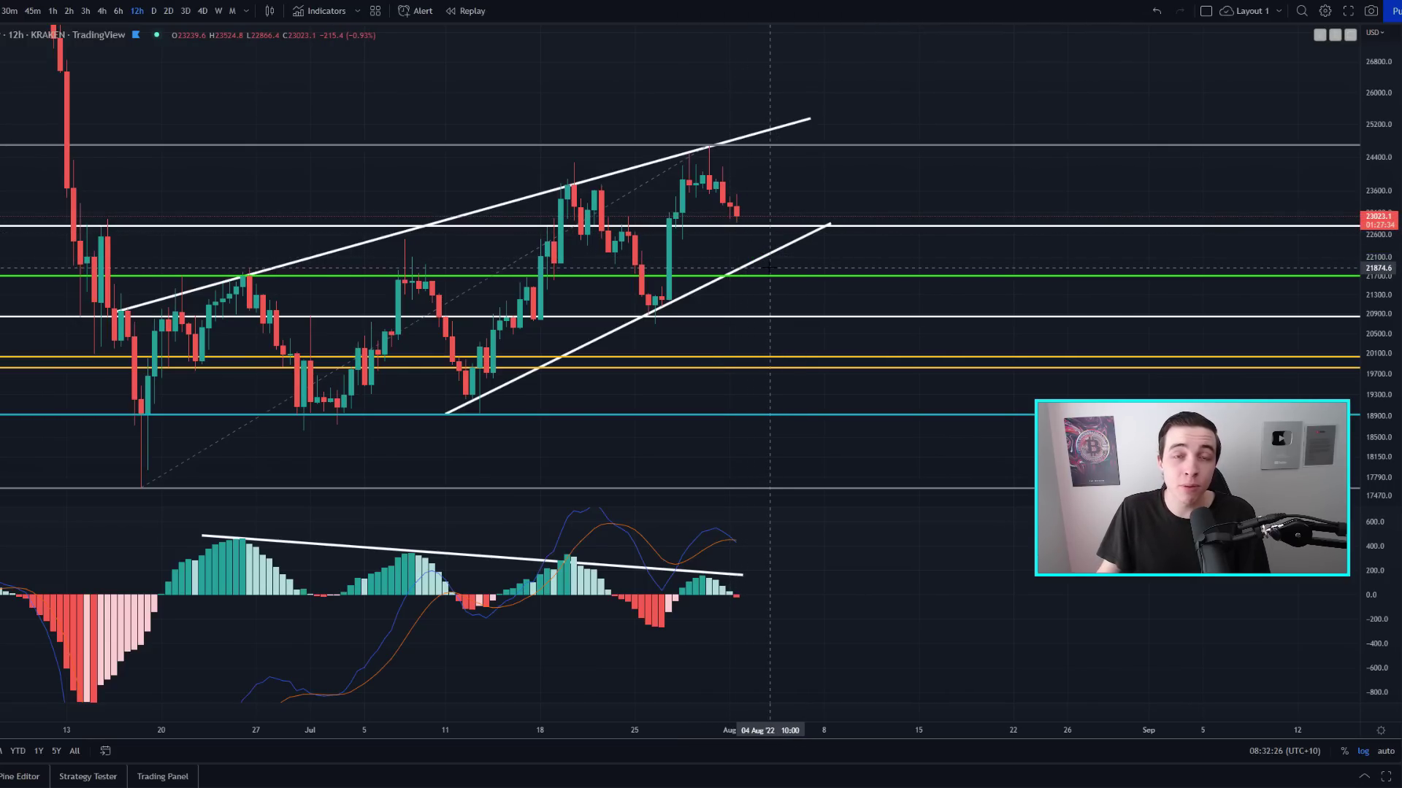
pyautogui.moveTo(782, 269)
pyautogui.mouseDown()
pyautogui.moveTo(695, 275)
pyautogui.moveTo(796, 294)
pyautogui.moveTo(765, 268)
pyautogui.mouseUp()
pyautogui.press('Delete')
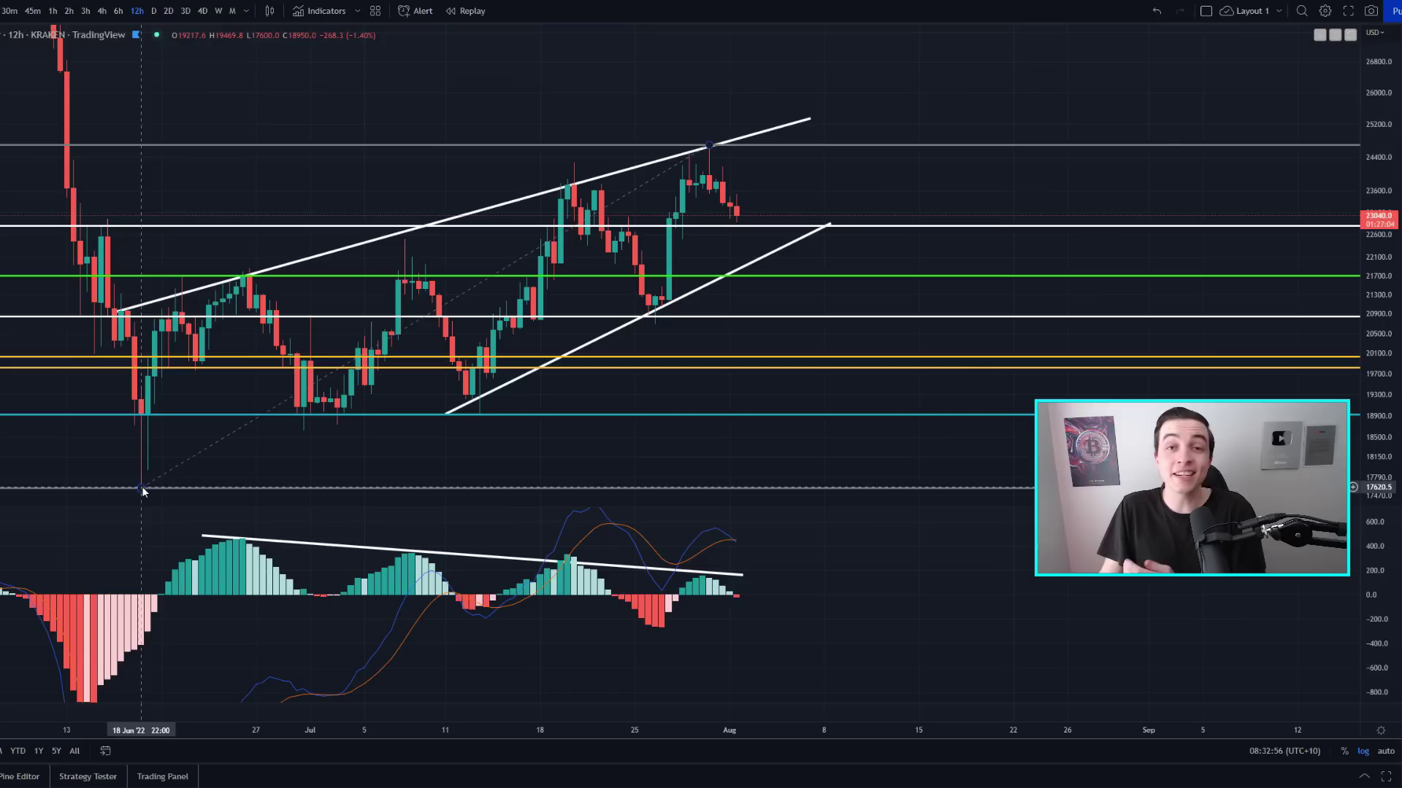
# Move the Fibonacci retracement's lower anchor to the 26 July swing low at 20,696.
pyautogui.moveTo(142, 491); pyautogui.dragTo(655, 323)
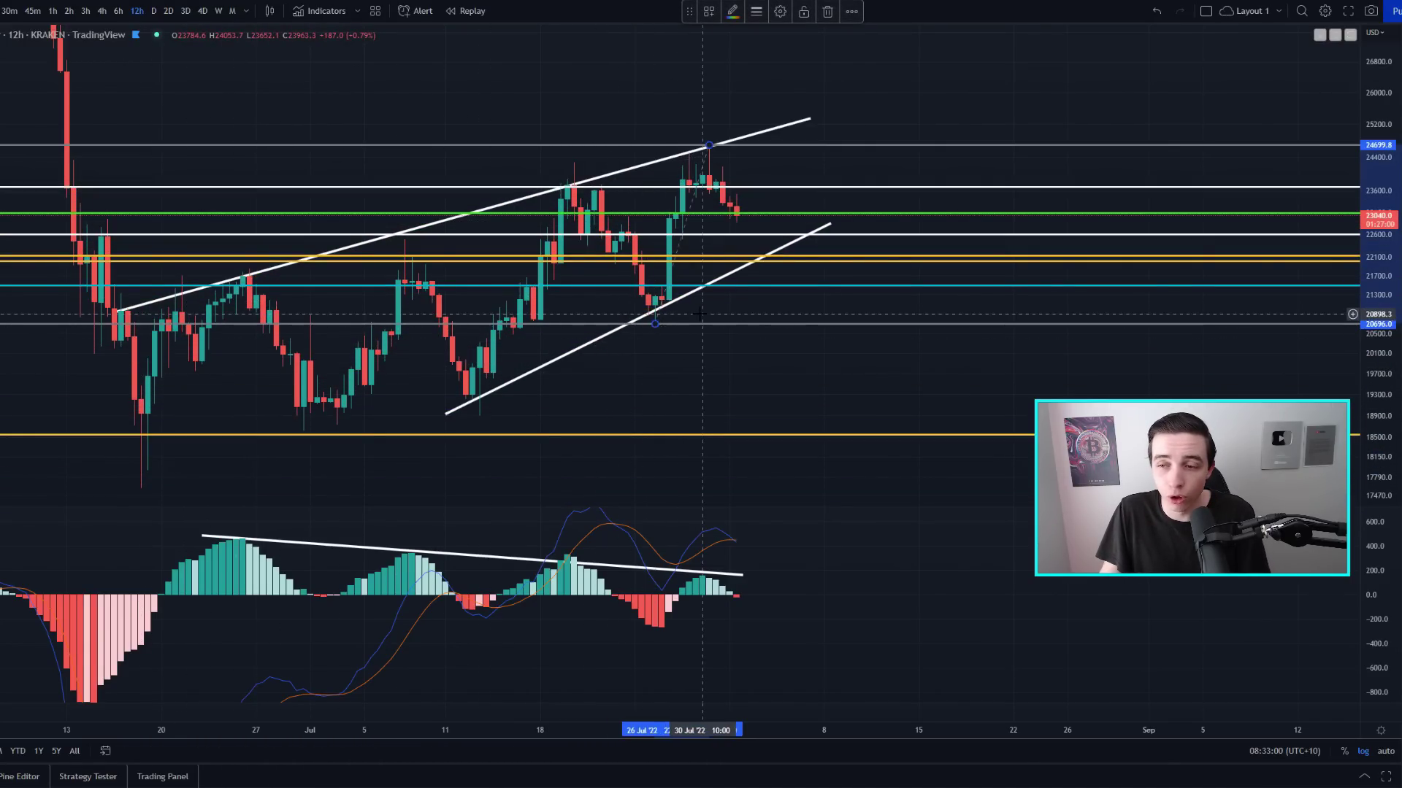
pyautogui.click(659, 330)
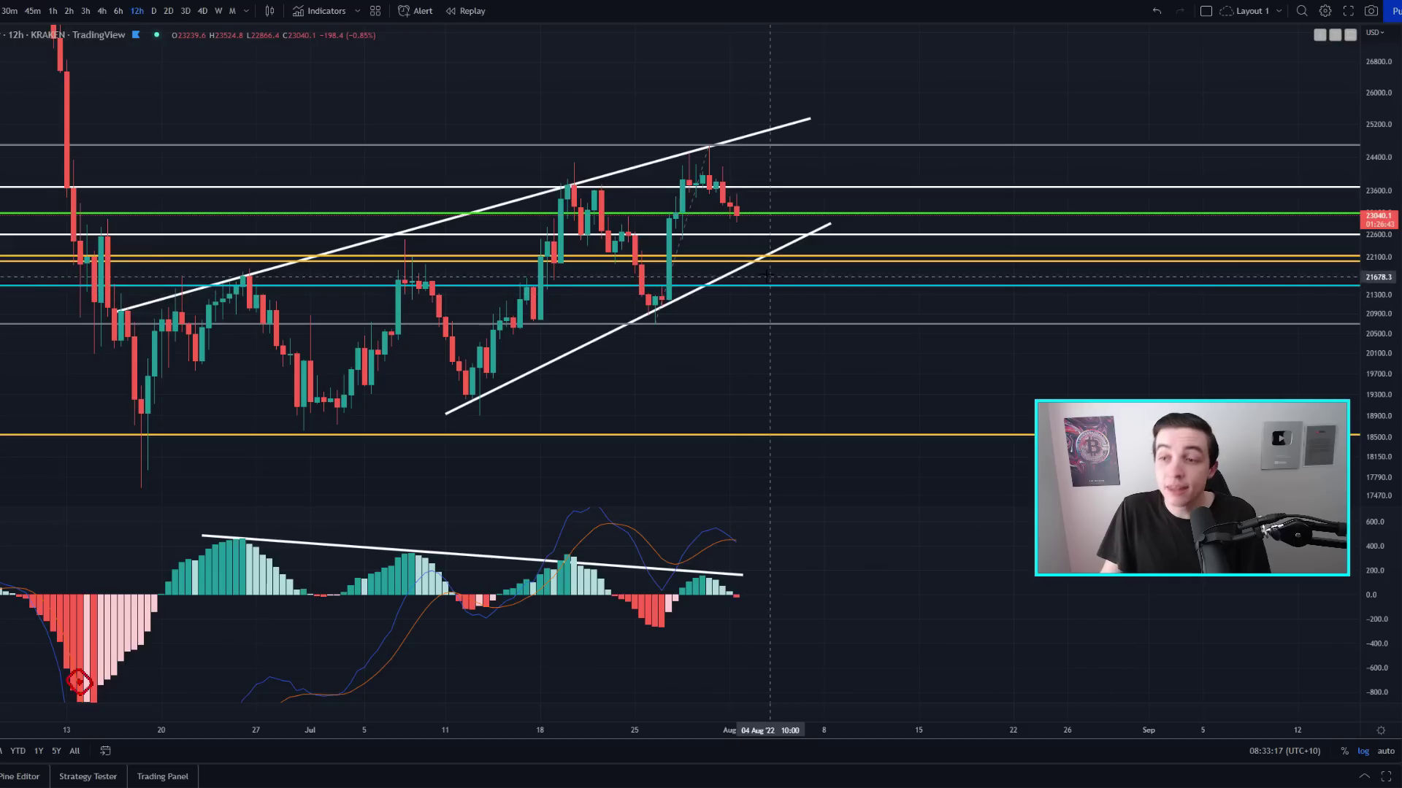
# Circle the area where the two orange Fibonacci levels meet the wedge's lower line near 3 August, removing each mark.
pyautogui.moveTo(752, 250)
pyautogui.mouseDown()
pyautogui.moveTo(772, 254)
pyautogui.moveTo(756, 253)
pyautogui.mouseUp()
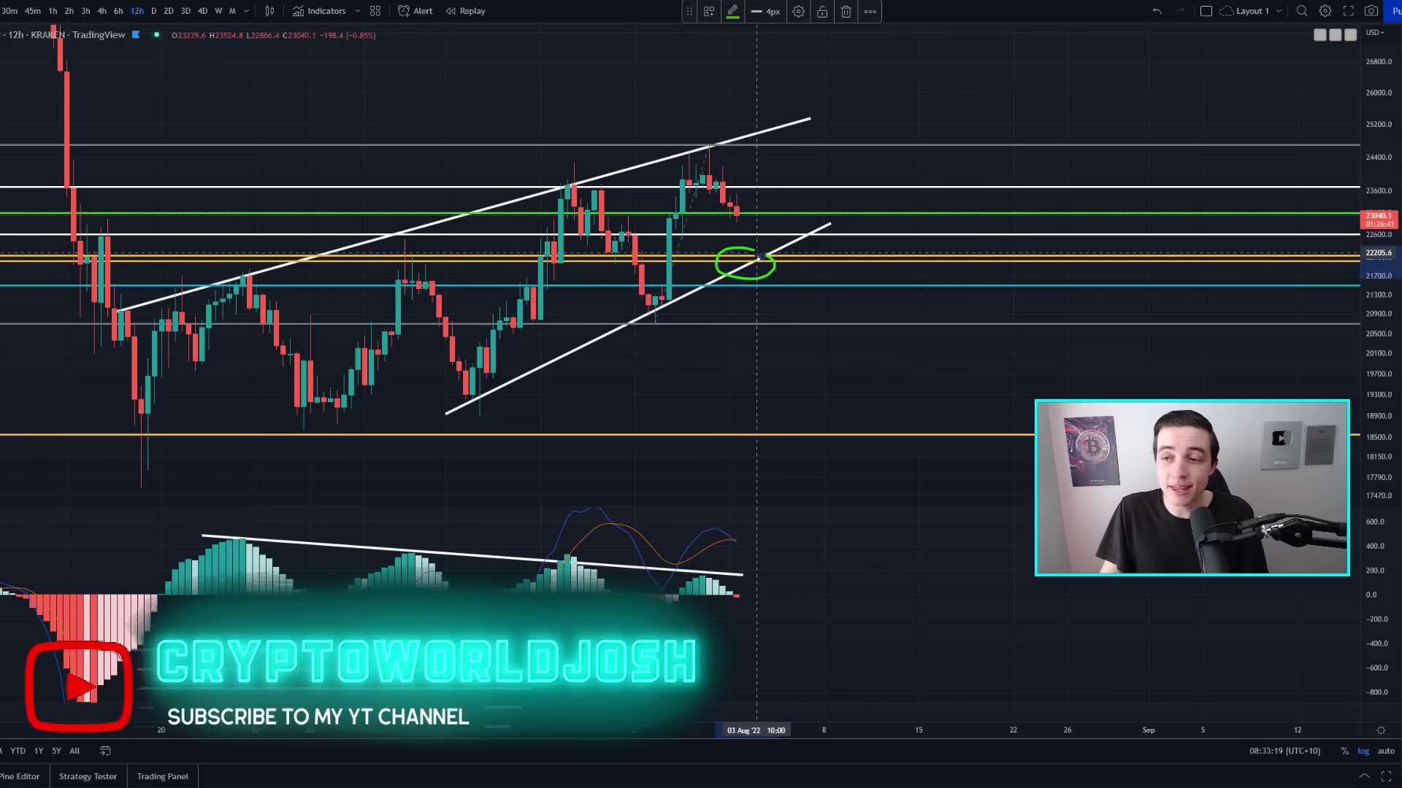
pyautogui.press('Delete')
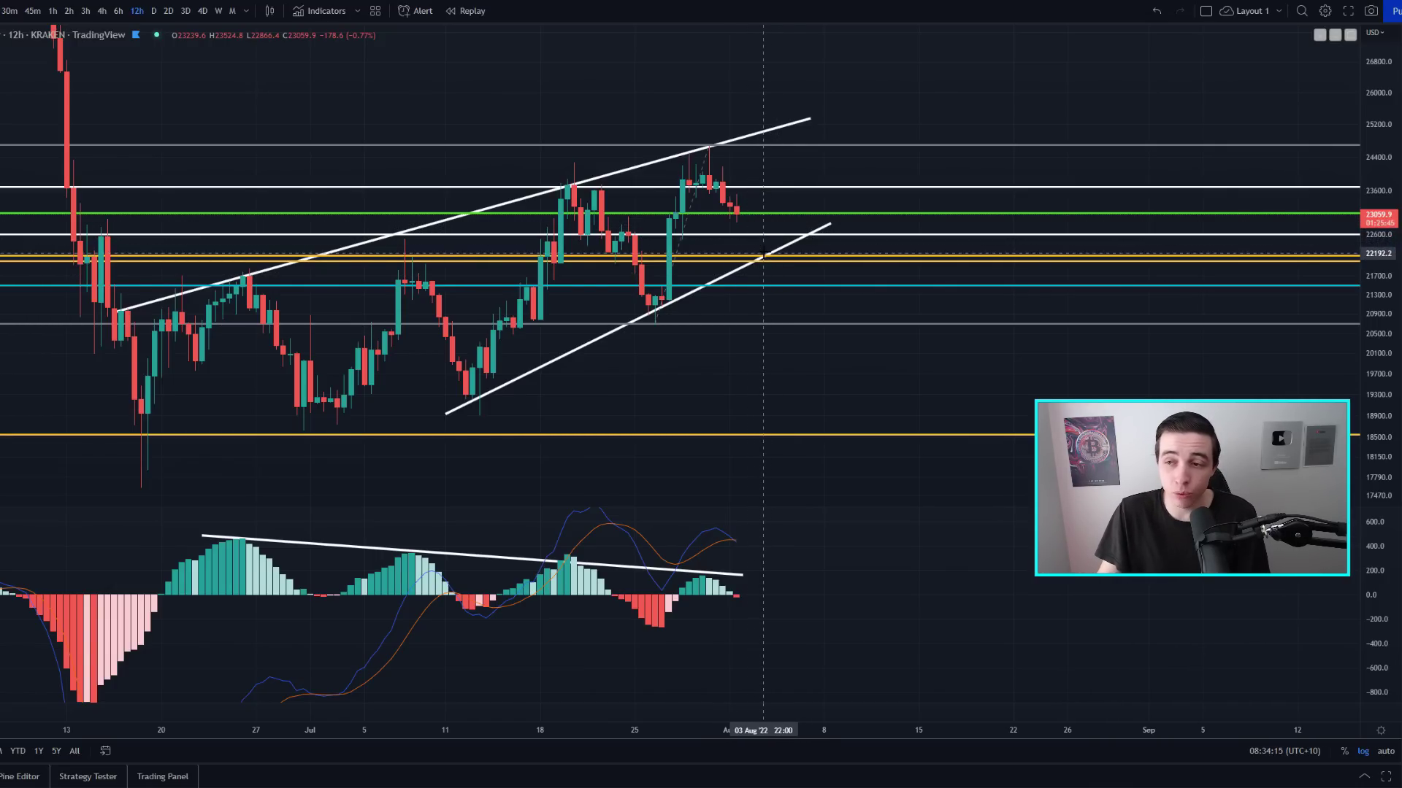
pyautogui.moveTo(759, 253); pyautogui.dragTo(764, 268)
pyautogui.press('Delete')
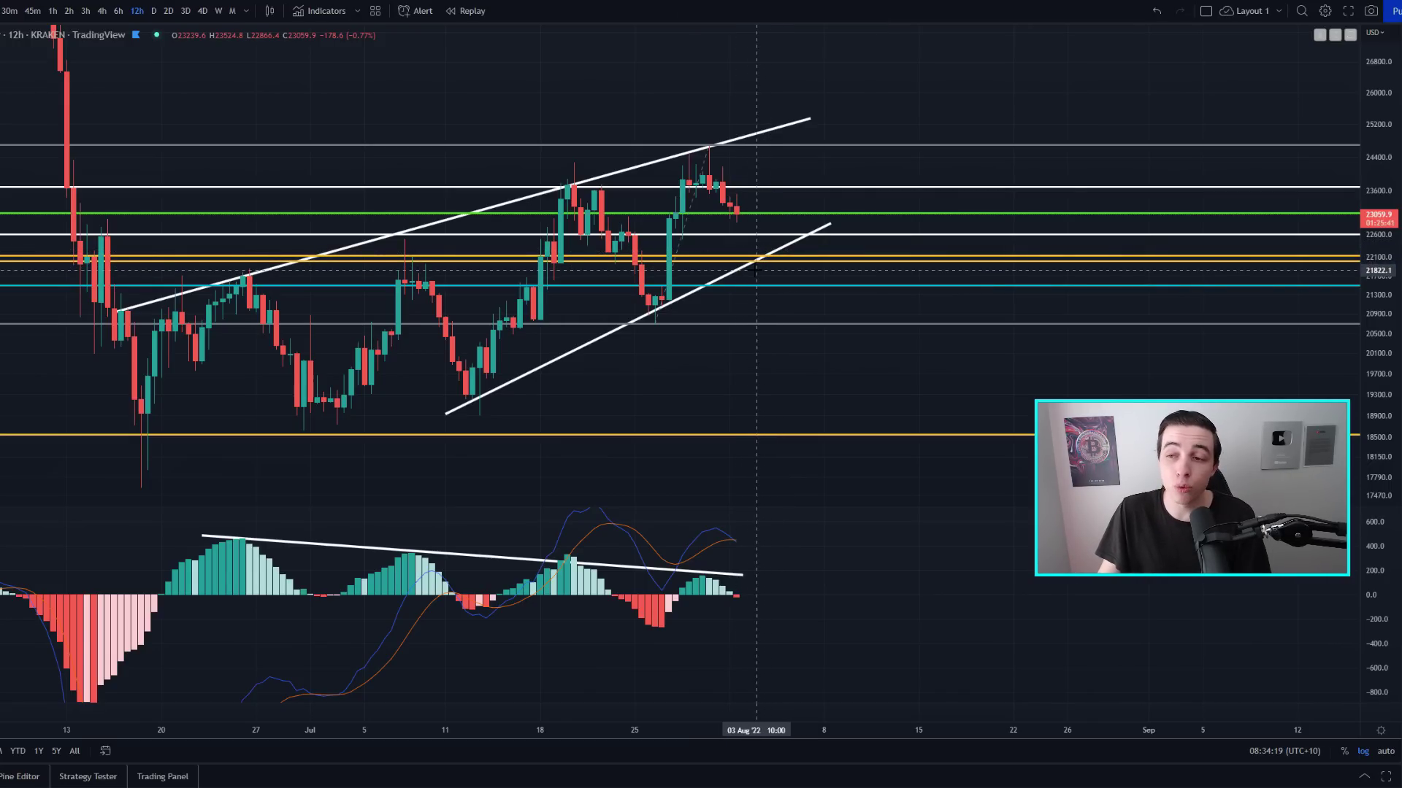
pyautogui.moveTo(736, 269)
pyautogui.mouseDown()
pyautogui.moveTo(763, 261)
pyautogui.moveTo(756, 250)
pyautogui.mouseUp()
pyautogui.hotkey('ctrl', 'z')
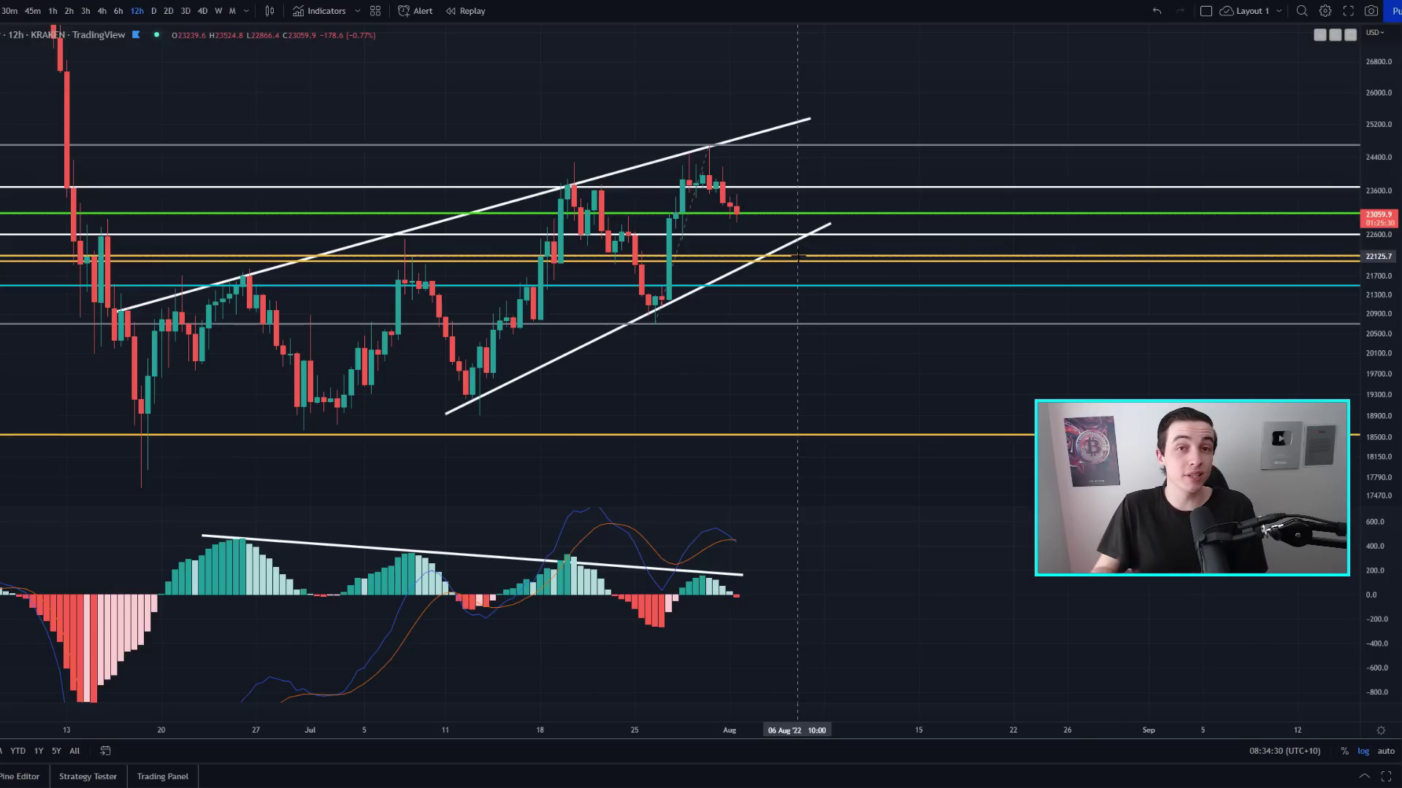
# Circle the late-July high and the wedge's upper line near 2 August, removing both marks.
pyautogui.moveTo(721, 138); pyautogui.dragTo(725, 141)
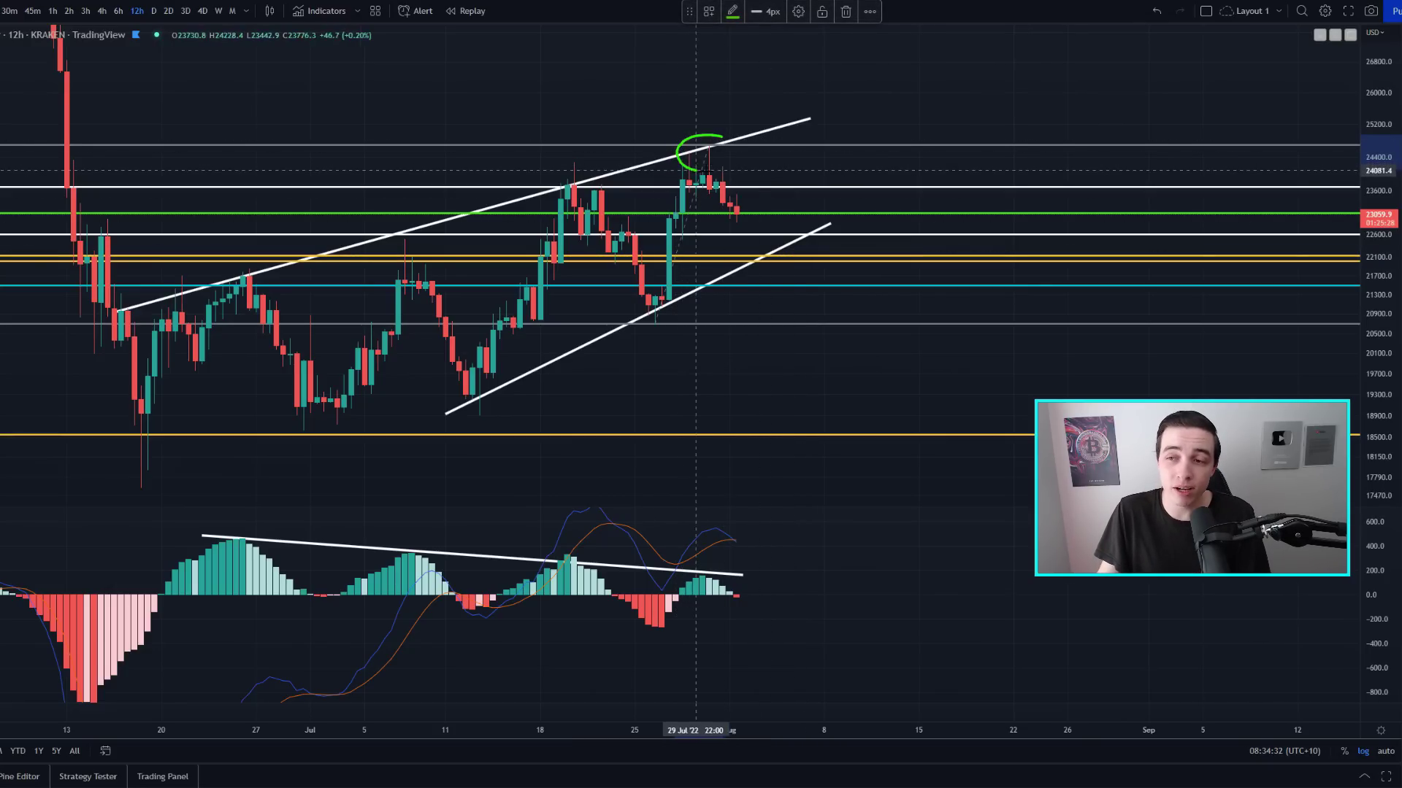
pyautogui.hotkey('ctrl', 'z')
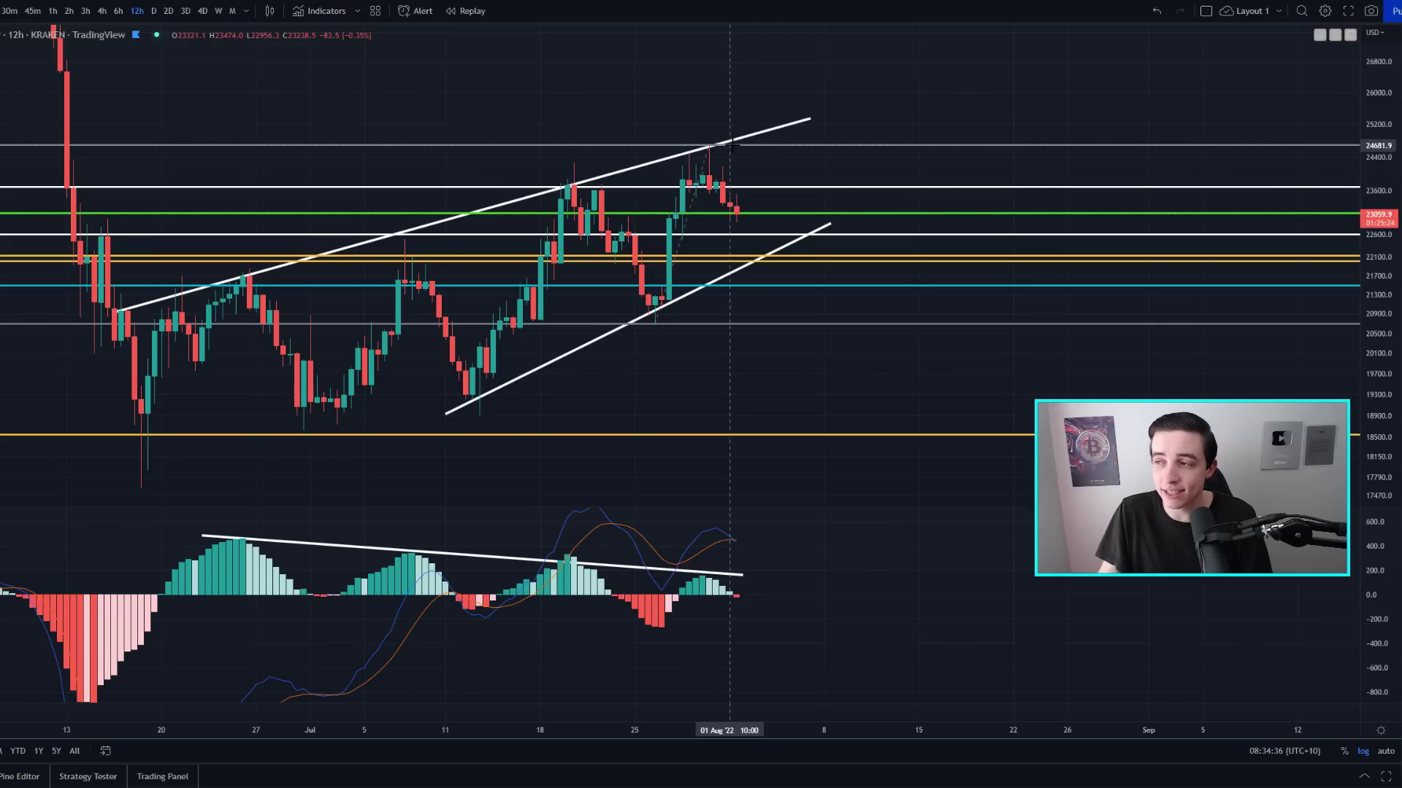
pyautogui.moveTo(756, 130); pyautogui.dragTo(753, 131)
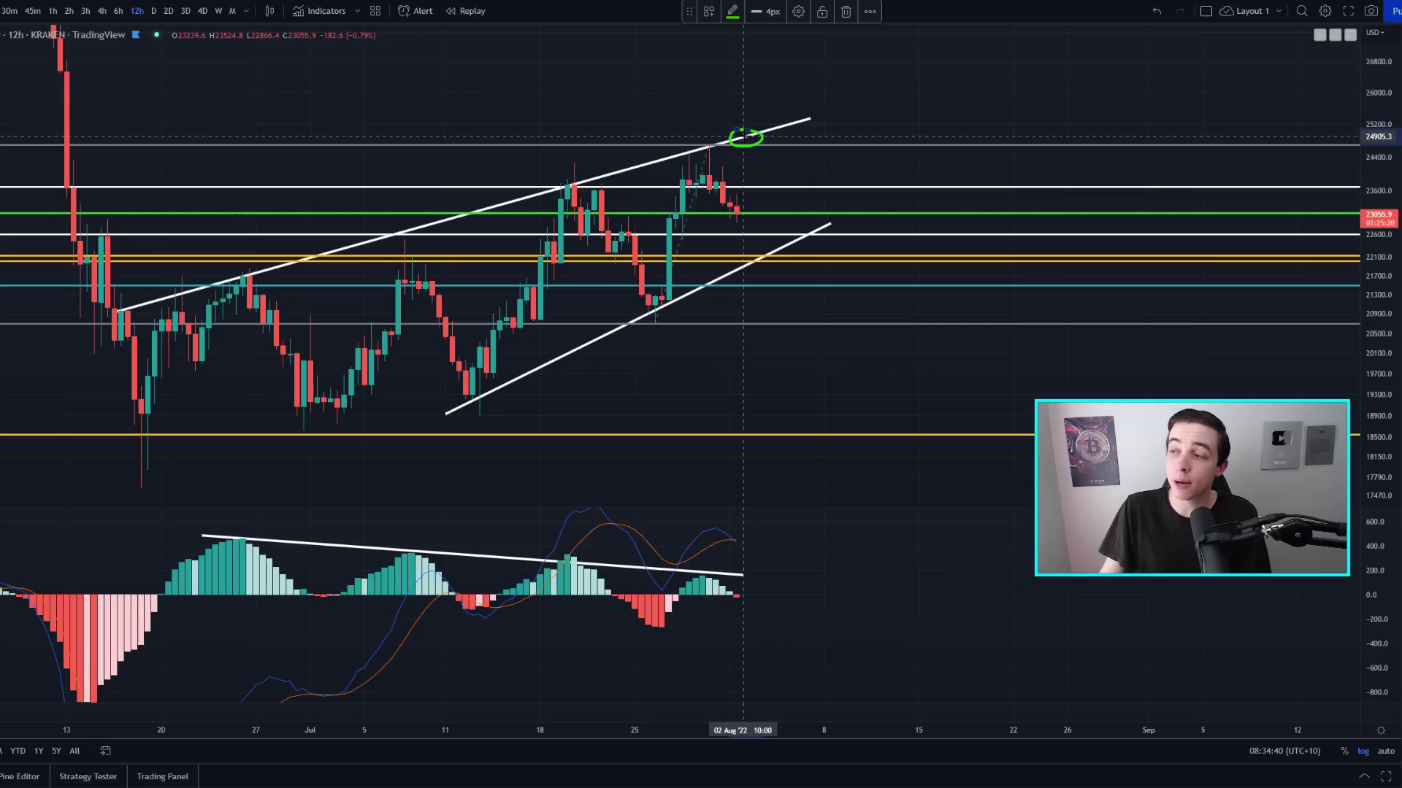
pyautogui.press('Delete')
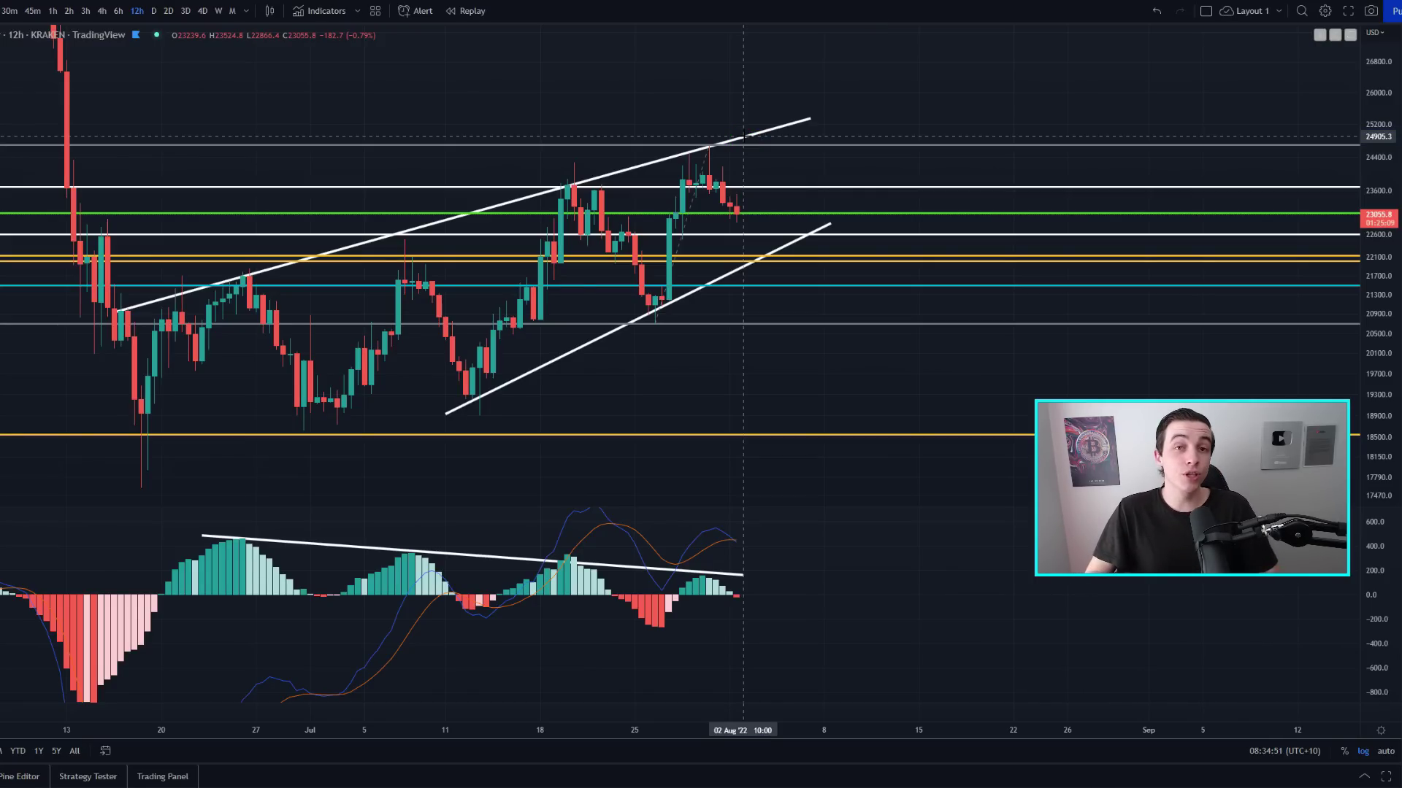
# Return to the Binance 12-hour chart, circle the end of the RSI divergence line, trace the recent RSI move, and erase both.
pyautogui.hotkey('ctrl', 'Tab')
pyautogui.moveTo(775, 517)
pyautogui.mouseDown()
pyautogui.moveTo(616, 492)
pyautogui.moveTo(610, 569)
pyautogui.moveTo(778, 523)
pyautogui.mouseUp()
pyautogui.press('Delete')
pyautogui.moveTo(437, 598)
pyautogui.mouseDown()
pyautogui.moveTo(491, 575)
pyautogui.moveTo(770, 532)
pyautogui.mouseUp()
pyautogui.press('Delete')
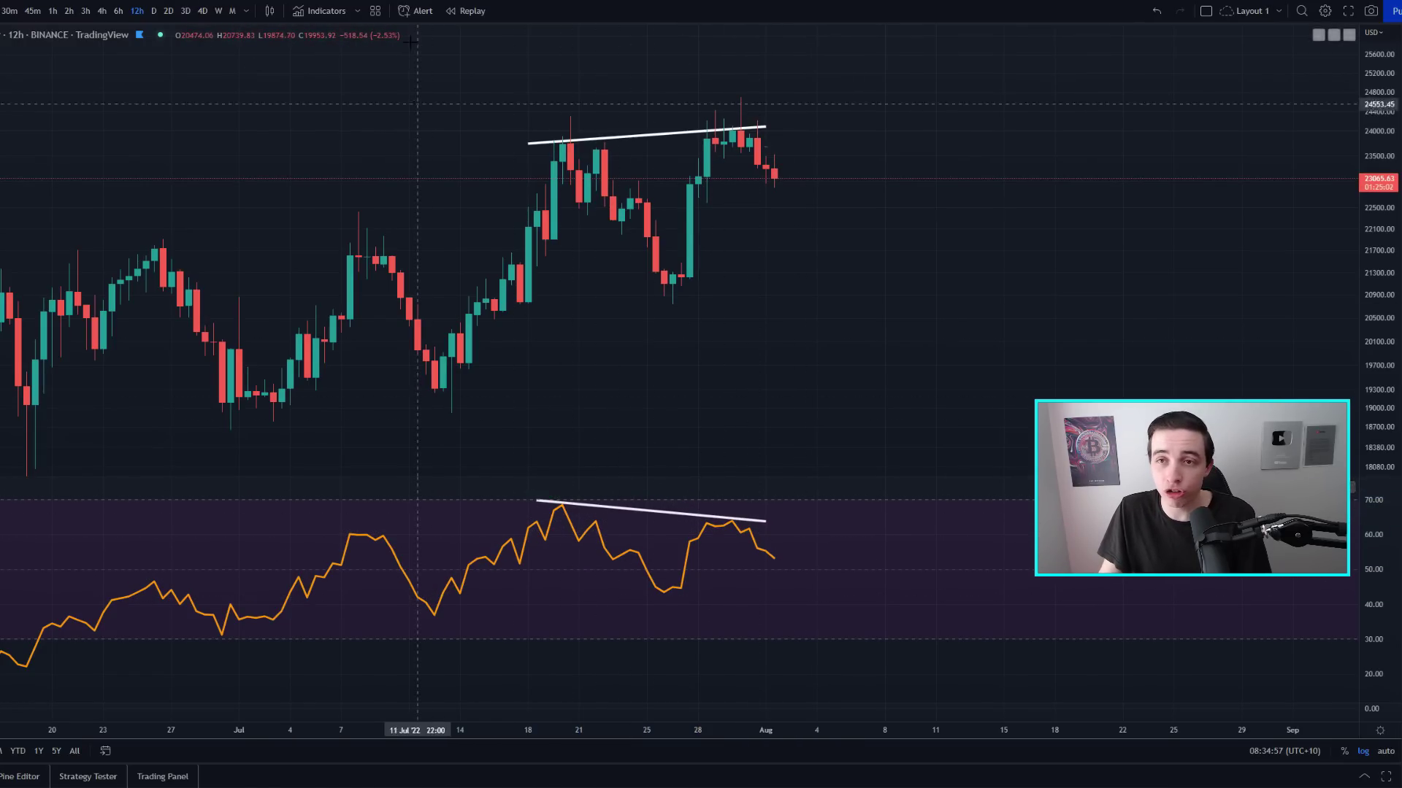
# Return to the Kraken 12-hour chart, trace the MACD histogram's falling peaks and price's rising highs, and erase the strokes.
pyautogui.hotkey('ctrl', 'Tab')
pyautogui.moveTo(236, 542)
pyautogui.mouseDown()
pyautogui.moveTo(366, 525)
pyautogui.moveTo(587, 560)
pyautogui.moveTo(716, 563)
pyautogui.moveTo(731, 581)
pyautogui.mouseUp()
pyautogui.press('Delete')
pyautogui.moveTo(235, 275)
pyautogui.mouseDown()
pyautogui.moveTo(561, 177)
pyautogui.moveTo(703, 161)
pyautogui.mouseUp()
pyautogui.press('Delete')
# Retrace the MACD histogram's declining peaks and circle the latest candles around 1 August, erasing both marks.
pyautogui.moveTo(241, 539)
pyautogui.mouseDown()
pyautogui.moveTo(412, 553)
pyautogui.moveTo(527, 528)
pyautogui.moveTo(714, 584)
pyautogui.moveTo(235, 530)
pyautogui.moveTo(740, 638)
pyautogui.moveTo(688, 546)
pyautogui.moveTo(726, 552)
pyautogui.moveTo(351, 509)
pyautogui.moveTo(314, 661)
pyautogui.moveTo(777, 615)
pyautogui.moveTo(714, 540)
pyautogui.mouseUp()
pyautogui.press('Delete')
pyautogui.press('Delete')
pyautogui.press('Delete')
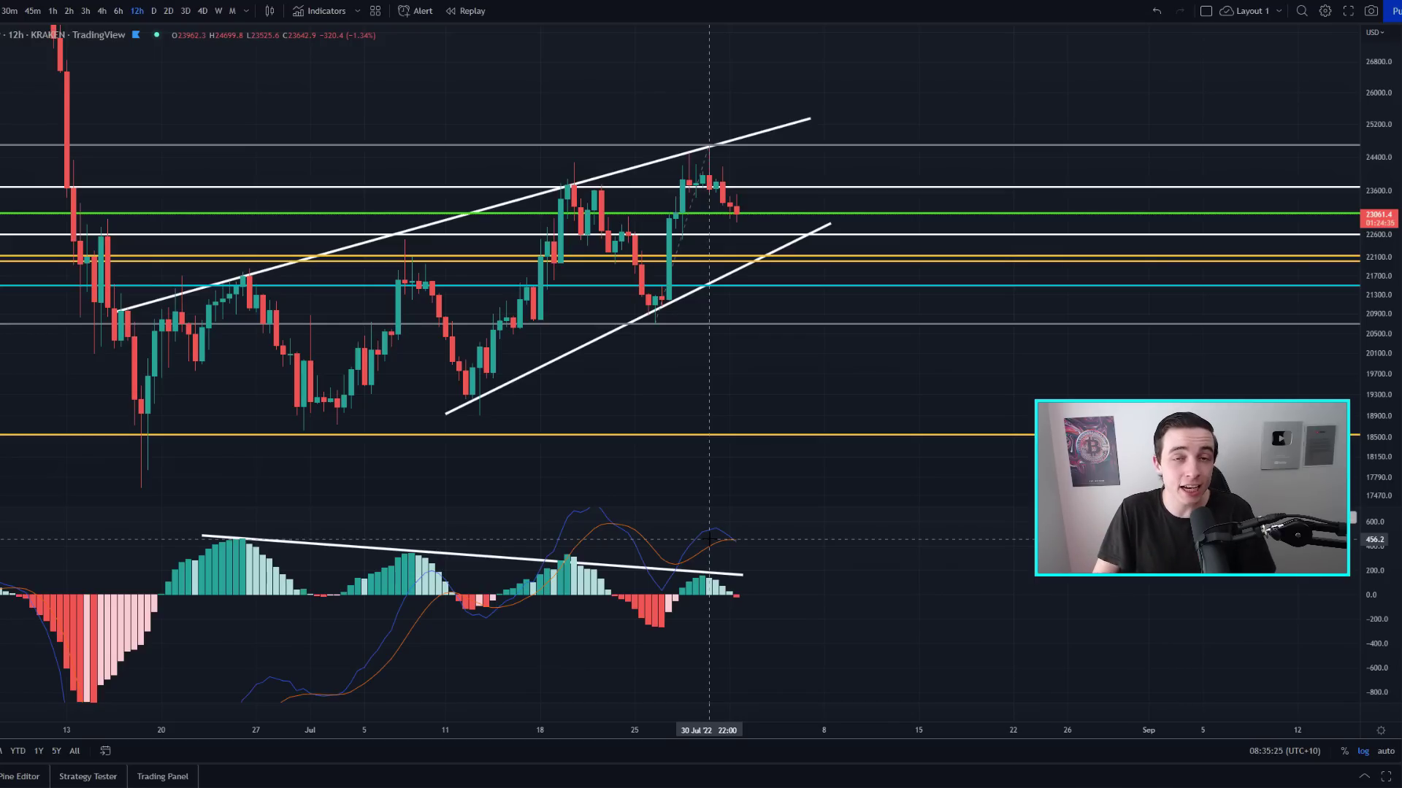
pyautogui.moveTo(691, 191)
pyautogui.mouseDown()
pyautogui.moveTo(759, 188)
pyautogui.moveTo(695, 196)
pyautogui.mouseUp()
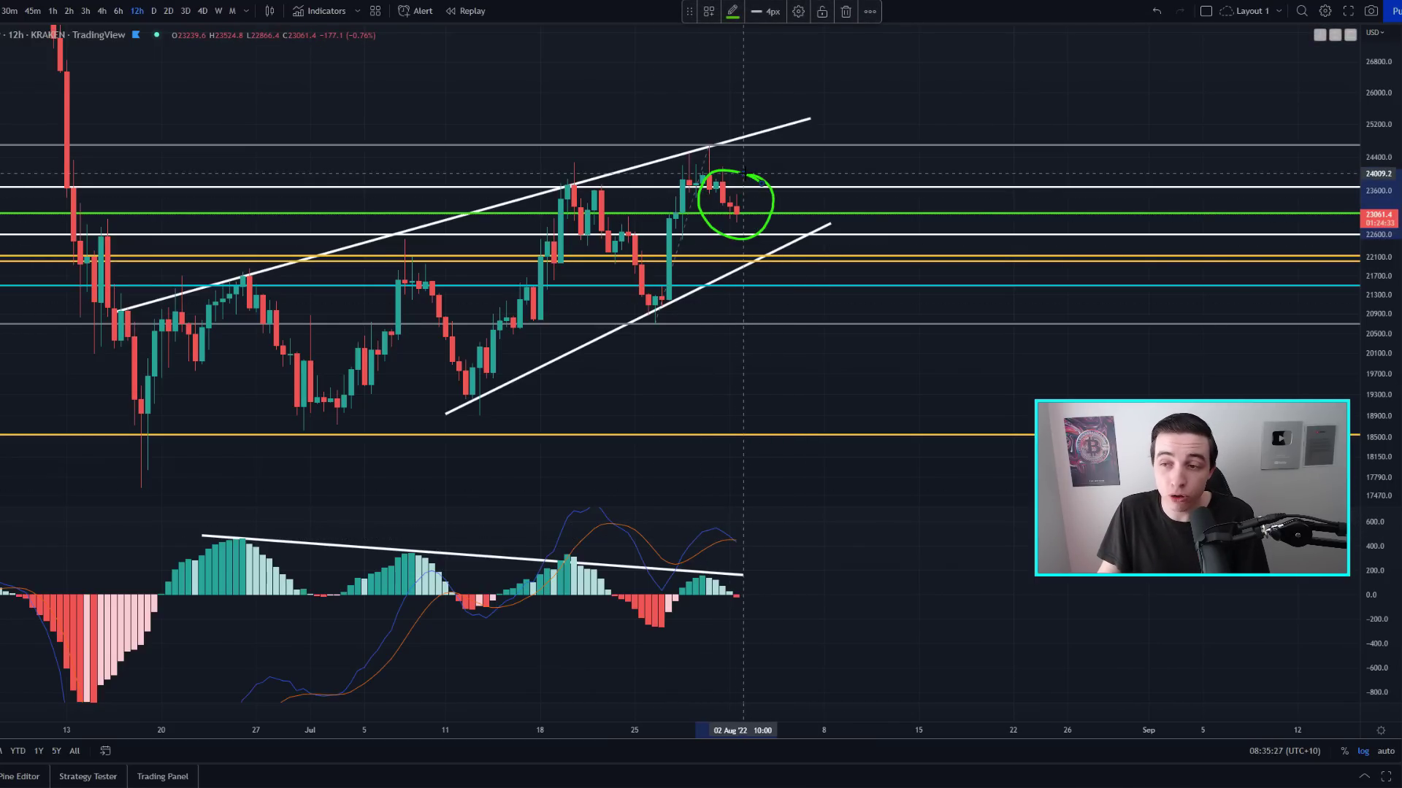
pyautogui.press('Delete')
# Switch to the Phemex 4-hour chart, trace the recent RSI and MACD declines, and erase the strokes.
pyautogui.click(557, 1)
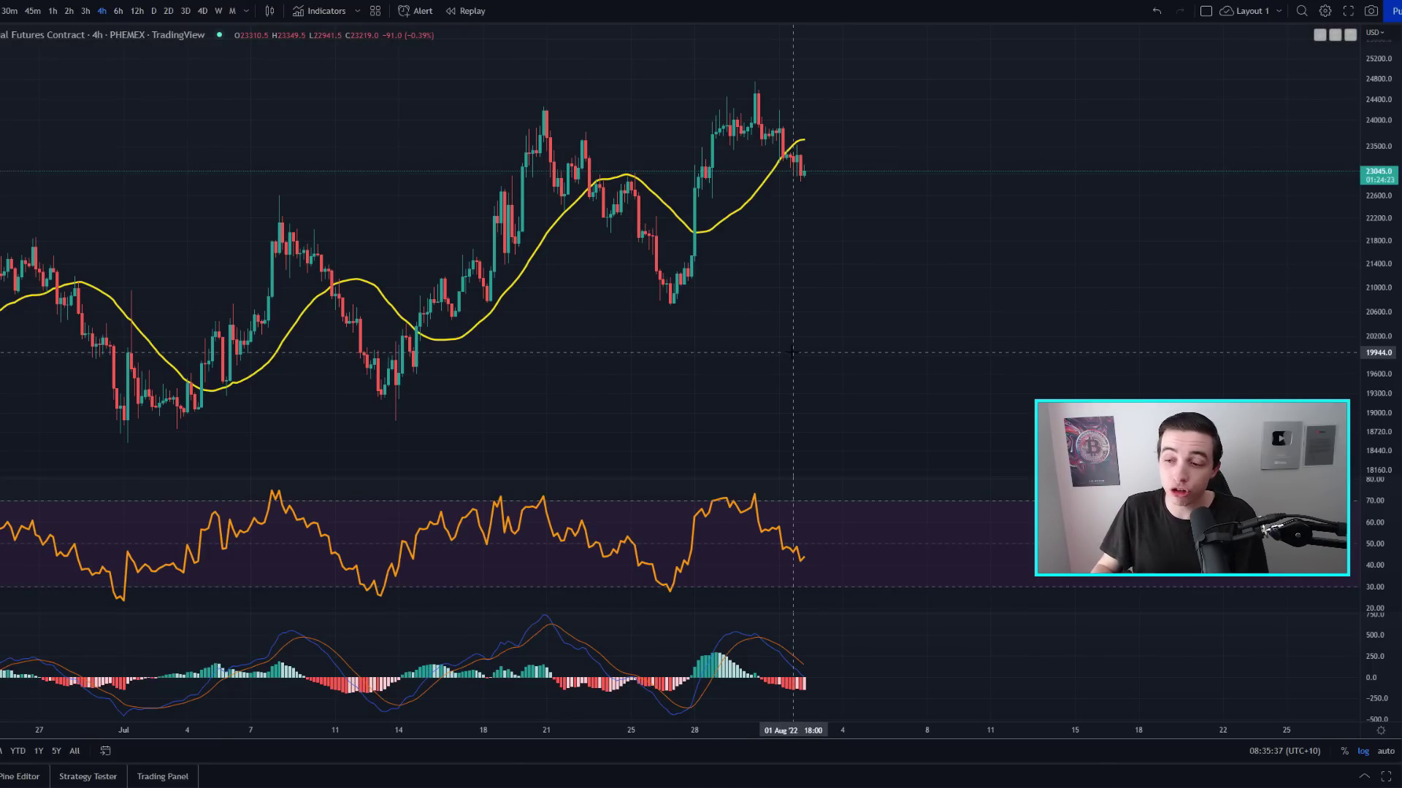
pyautogui.moveTo(736, 500); pyautogui.dragTo(811, 552)
pyautogui.press('Delete')
pyautogui.moveTo(757, 639); pyautogui.dragTo(814, 676)
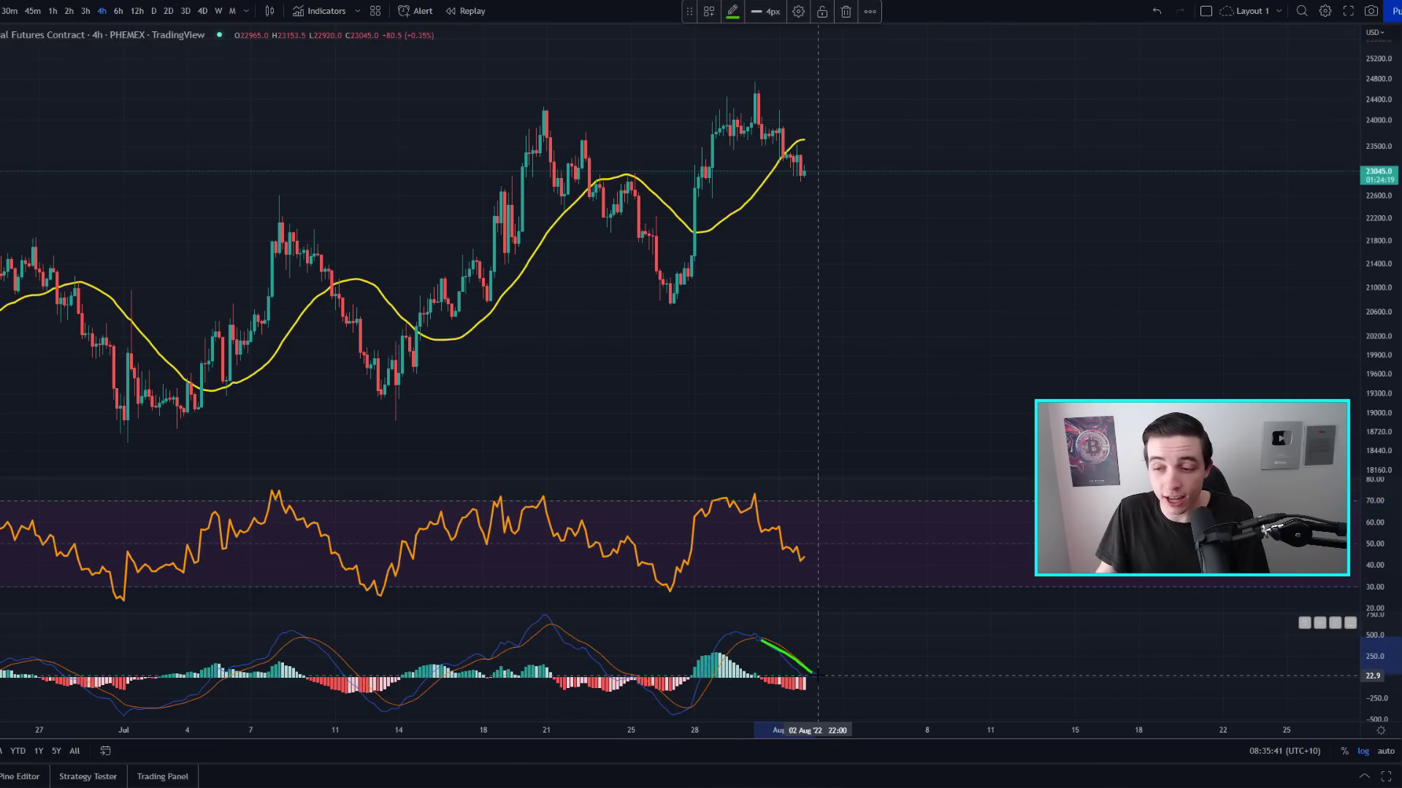
pyautogui.press('Delete')
# Mark the latest RSI readings near the 50 level and the line's current end, removing both marks.
pyautogui.moveTo(792, 538)
pyautogui.mouseDown()
pyautogui.moveTo(767, 562)
pyautogui.moveTo(811, 578)
pyautogui.moveTo(793, 541)
pyautogui.moveTo(751, 546)
pyautogui.mouseUp()
pyautogui.press('Delete')
pyautogui.moveTo(835, 545)
pyautogui.mouseDown()
pyautogui.moveTo(870, 544)
pyautogui.moveTo(804, 560)
pyautogui.mouseUp()
pyautogui.hotkey('ctrl', 'z')
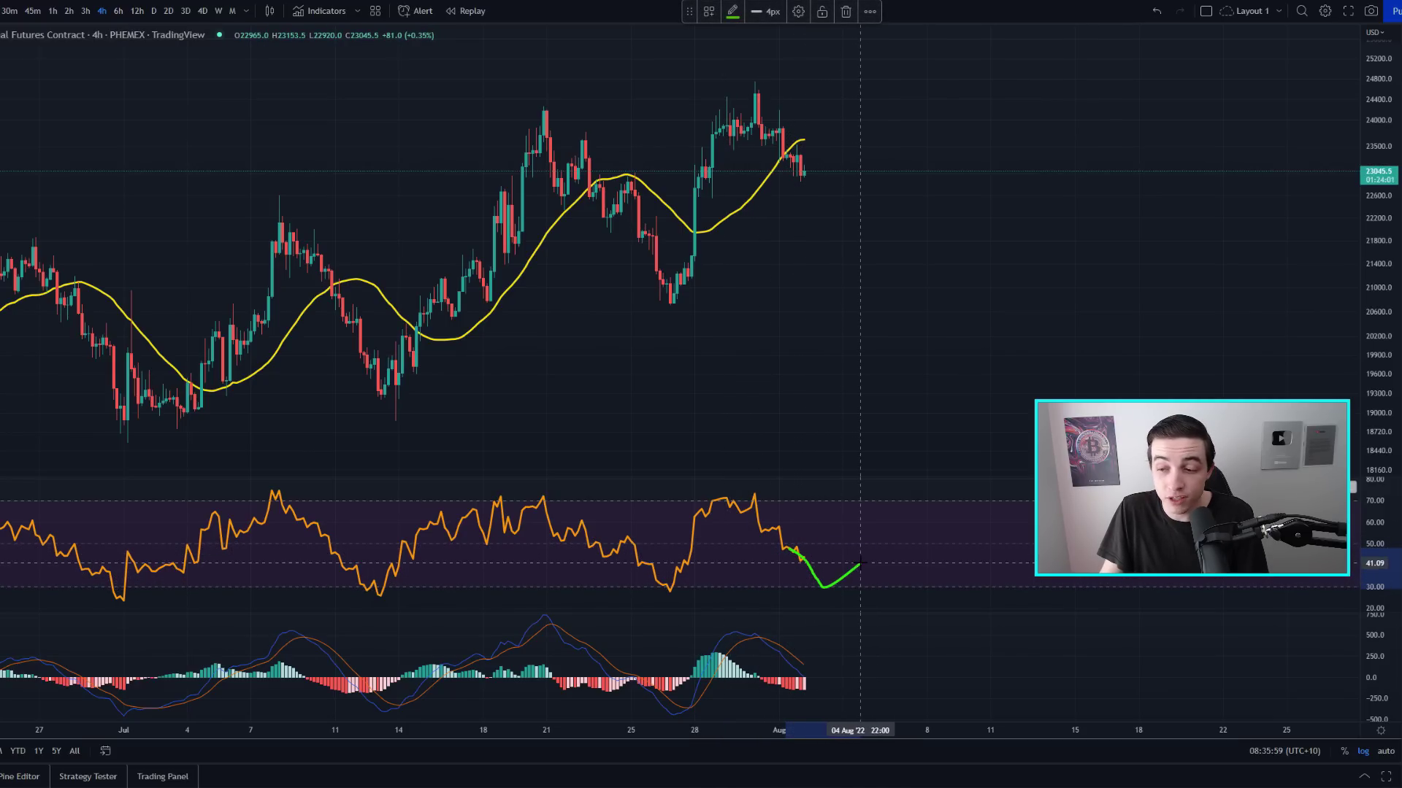
# Sketch possible RSI dips to the 30 level with a rebound, plus a price path from the latest candles, erasing every stroke.
pyautogui.hotkey('ctrl', 'z')
pyautogui.moveTo(802, 557); pyautogui.dragTo(820, 586)
pyautogui.hotkey('ctrl', 'z')
pyautogui.moveTo(782, 546); pyautogui.dragTo(815, 579)
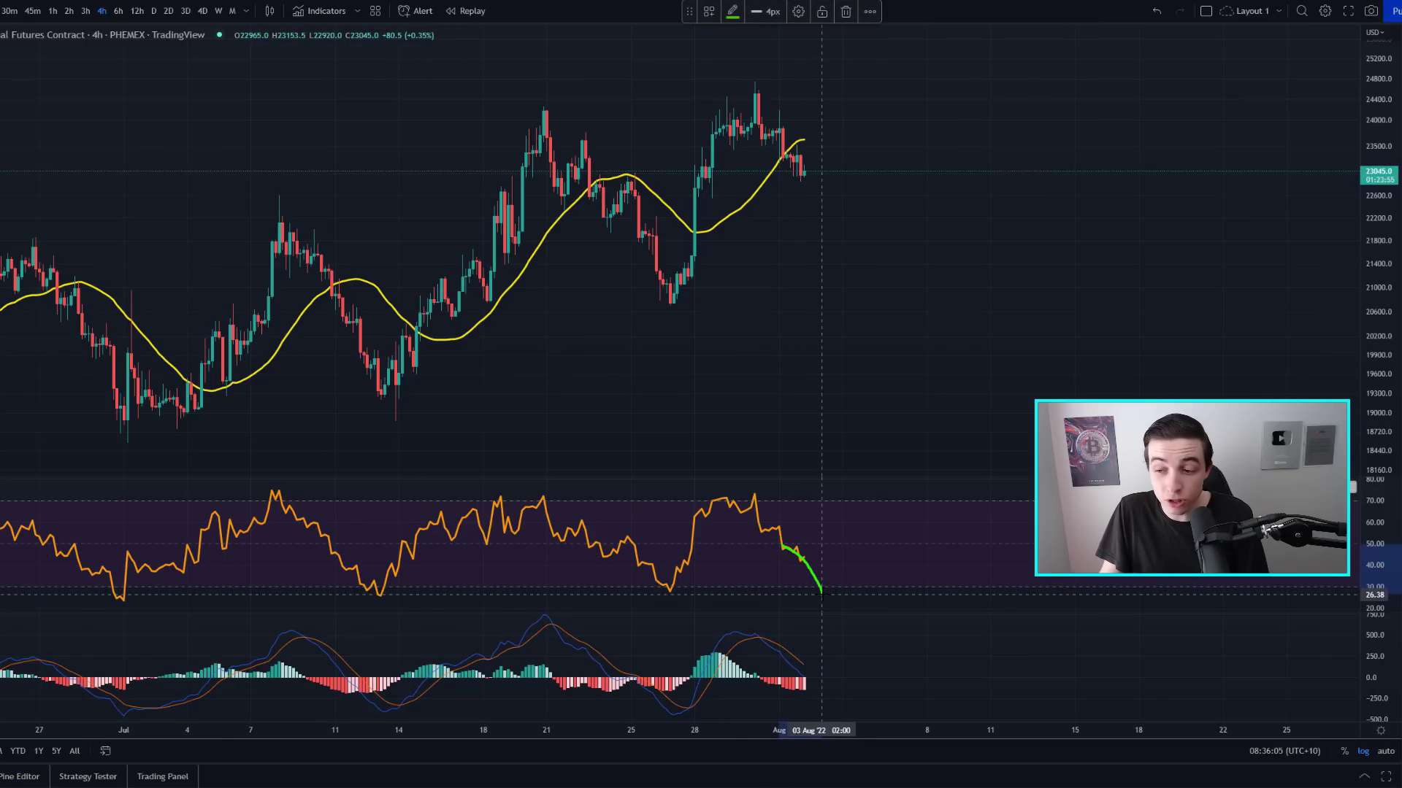
pyautogui.hotkey('ctrl', 'z')
pyautogui.moveTo(792, 552); pyautogui.dragTo(817, 584)
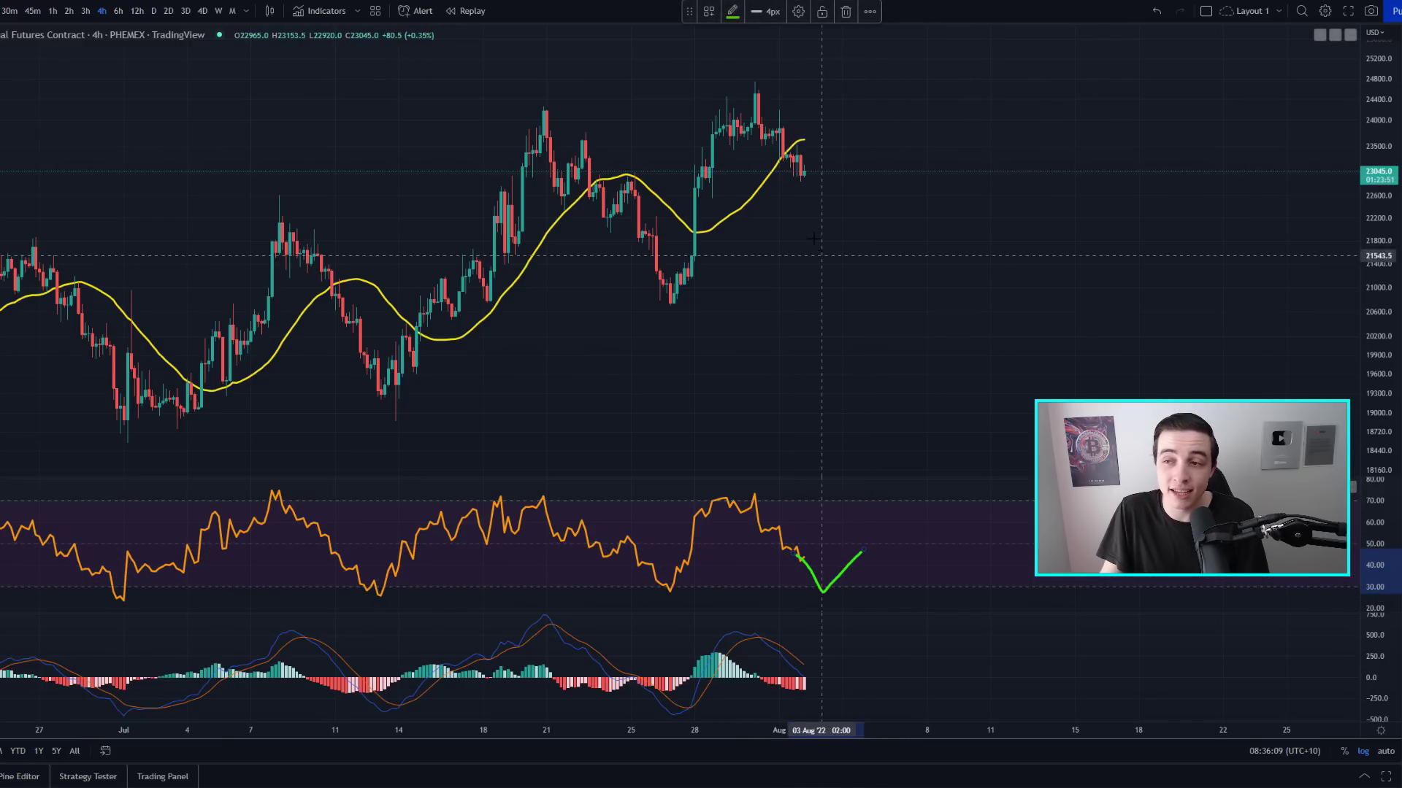
pyautogui.hotkey('ctrl', 'z')
pyautogui.moveTo(796, 162)
pyautogui.mouseDown()
pyautogui.moveTo(860, 180)
pyautogui.moveTo(887, 155)
pyautogui.mouseUp()
pyautogui.hotkey('ctrl', 'z')
# Circle the RSI lows near the 30 level in late July, mid-July and early July, erasing each circle.
pyautogui.moveTo(685, 581)
pyautogui.mouseDown()
pyautogui.moveTo(691, 596)
pyautogui.moveTo(646, 588)
pyautogui.mouseUp()
pyautogui.hotkey('ctrl', 'z')
pyautogui.moveTo(396, 581)
pyautogui.mouseDown()
pyautogui.moveTo(383, 605)
pyautogui.moveTo(374, 597)
pyautogui.mouseUp()
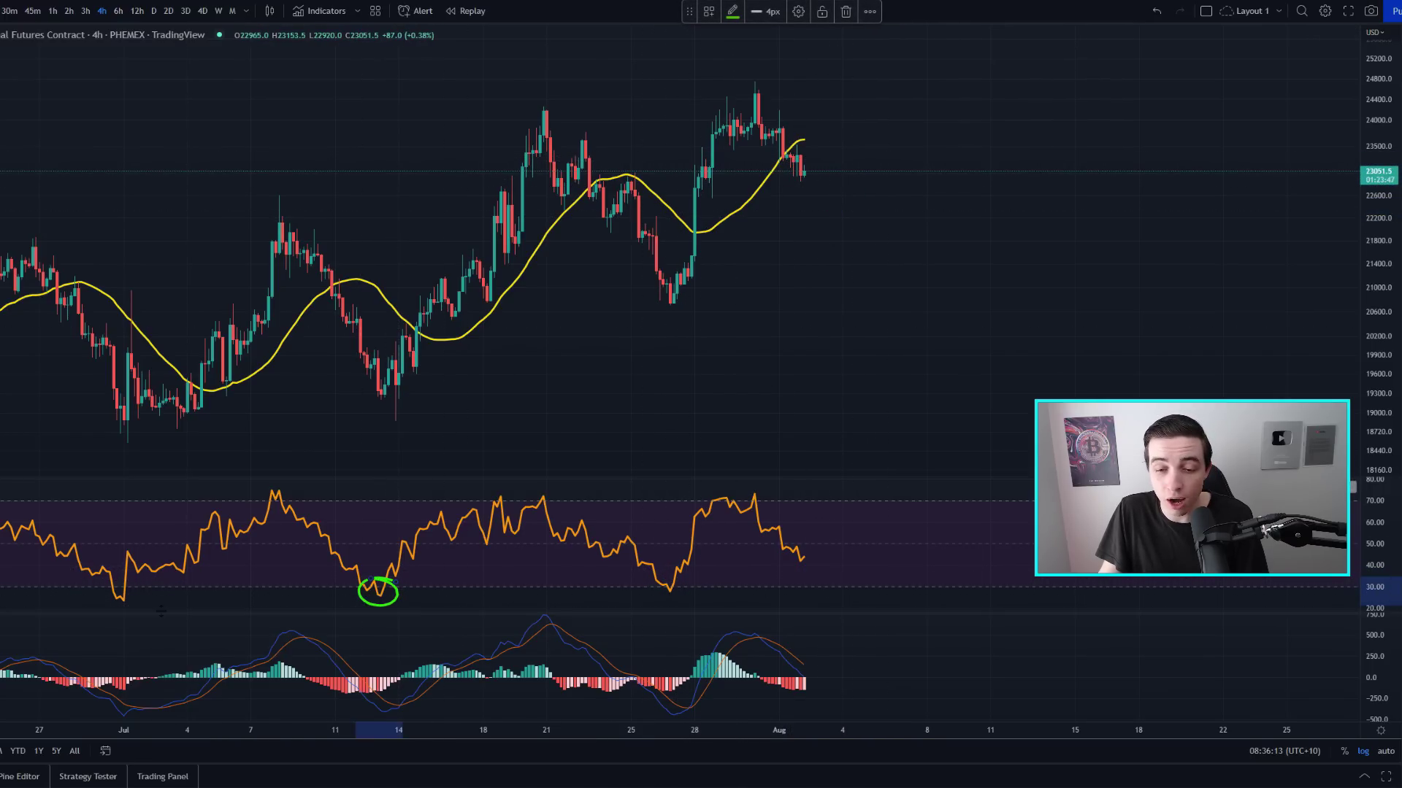
pyautogui.hotkey('ctrl', 'z')
pyautogui.moveTo(138, 582)
pyautogui.mouseDown()
pyautogui.moveTo(109, 588)
pyautogui.moveTo(150, 591)
pyautogui.moveTo(128, 577)
pyautogui.mouseUp()
pyautogui.hotkey('ctrl', 'z')
# Mark the price lows of early July, mid-July and late July on the candles, erasing each mark.
pyautogui.moveTo(91, 418); pyautogui.dragTo(157, 417)
pyautogui.hotkey('ctrl', 'z')
pyautogui.moveTo(358, 385); pyautogui.dragTo(427, 383)
pyautogui.hotkey('ctrl', 'z')
pyautogui.moveTo(654, 287); pyautogui.dragTo(692, 277)
pyautogui.hotkey('ctrl', 'z')
# Circle the late-July RSI low and the current end of the RSI line, removing both marks.
pyautogui.moveTo(682, 575)
pyautogui.mouseDown()
pyautogui.moveTo(649, 592)
pyautogui.moveTo(668, 577)
pyautogui.mouseUp()
pyautogui.hotkey('ctrl', 'z')
pyautogui.moveTo(796, 555)
pyautogui.mouseDown()
pyautogui.moveTo(819, 588)
pyautogui.moveTo(889, 540)
pyautogui.moveTo(783, 553)
pyautogui.moveTo(803, 573)
pyautogui.moveTo(807, 548)
pyautogui.mouseUp()
pyautogui.hotkey('ctrl', 'z')
pyautogui.hotkey('ctrl', 'z')
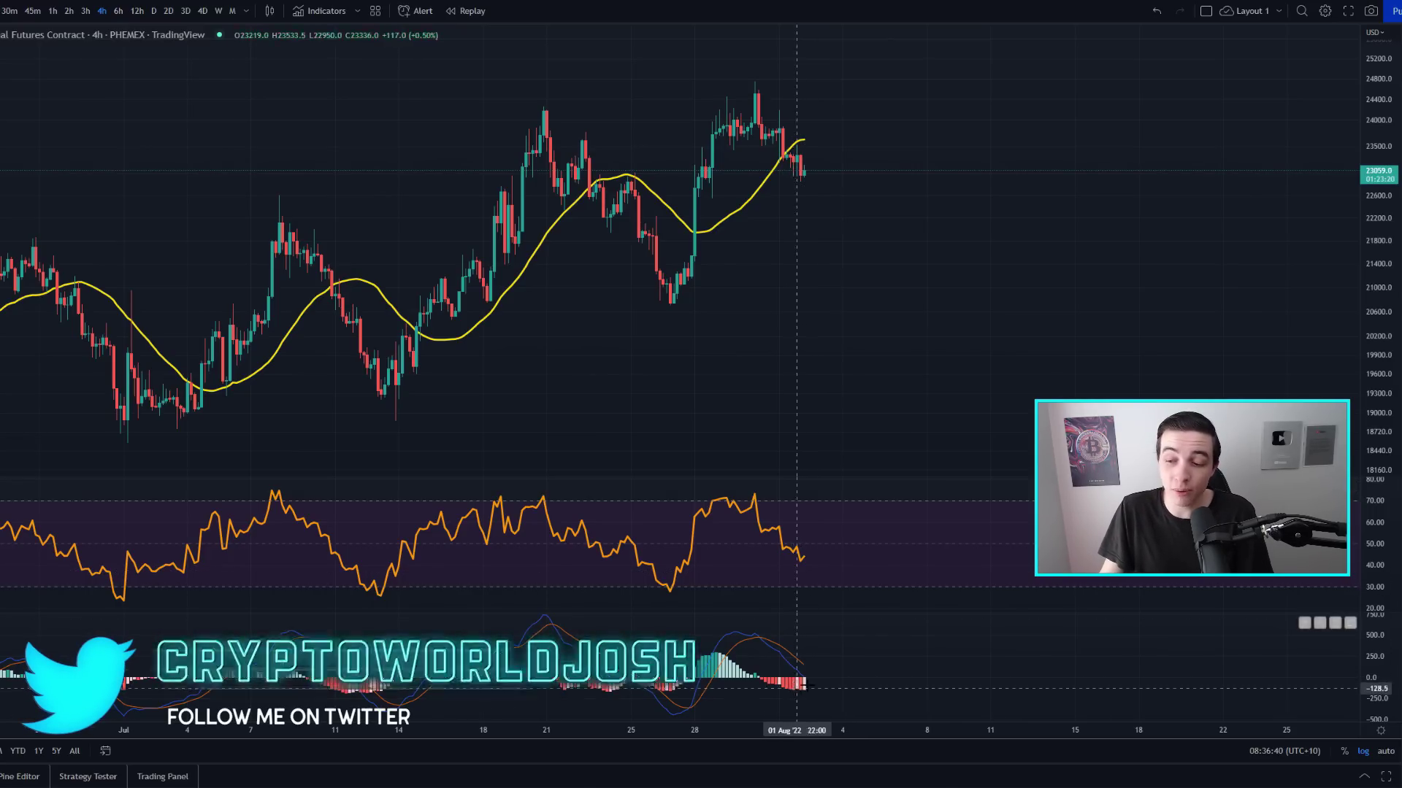
# Circle the latest MACD bars and the candles by the yellow moving average, trace price's recent decline, and erase the marks.
pyautogui.moveTo(796, 687); pyautogui.dragTo(803, 673)
pyautogui.moveTo(816, 149)
pyautogui.mouseDown()
pyautogui.moveTo(769, 165)
pyautogui.moveTo(811, 204)
pyautogui.moveTo(810, 144)
pyautogui.mouseUp()
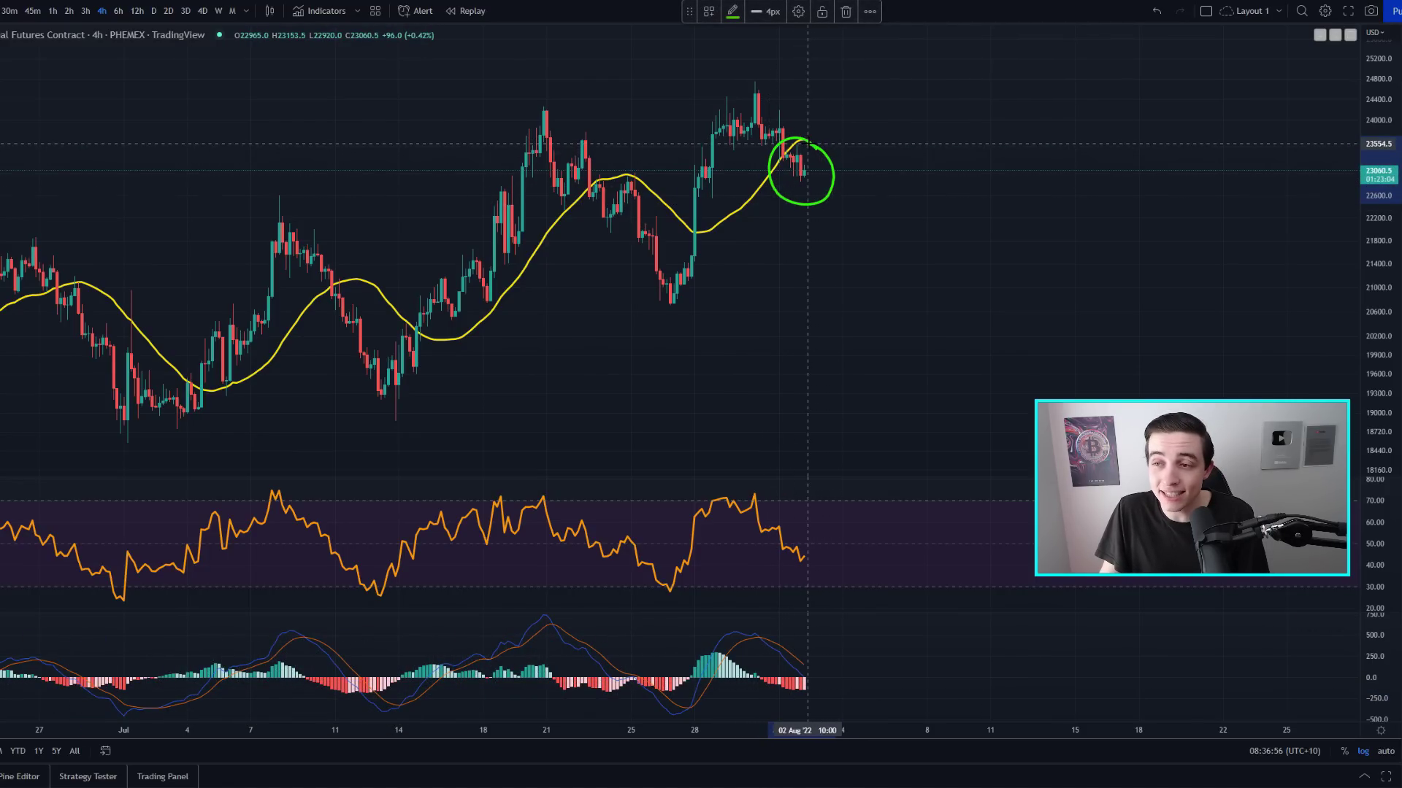
pyautogui.hotkey('ctrl', 'z')
pyautogui.moveTo(757, 119); pyautogui.dragTo(818, 188)
pyautogui.hotkey('ctrl', 'z')
pyautogui.moveTo(822, 126)
pyautogui.mouseDown()
pyautogui.moveTo(769, 138)
pyautogui.moveTo(791, 190)
pyautogui.moveTo(826, 138)
pyautogui.mouseUp()
pyautogui.hotkey('ctrl', 'z')
# Circle the earlier moving-average tests around 25 July, 11 July and late June, erasing each circle.
pyautogui.moveTo(642, 158)
pyautogui.mouseDown()
pyautogui.moveTo(606, 157)
pyautogui.moveTo(660, 217)
pyautogui.moveTo(635, 160)
pyautogui.mouseUp()
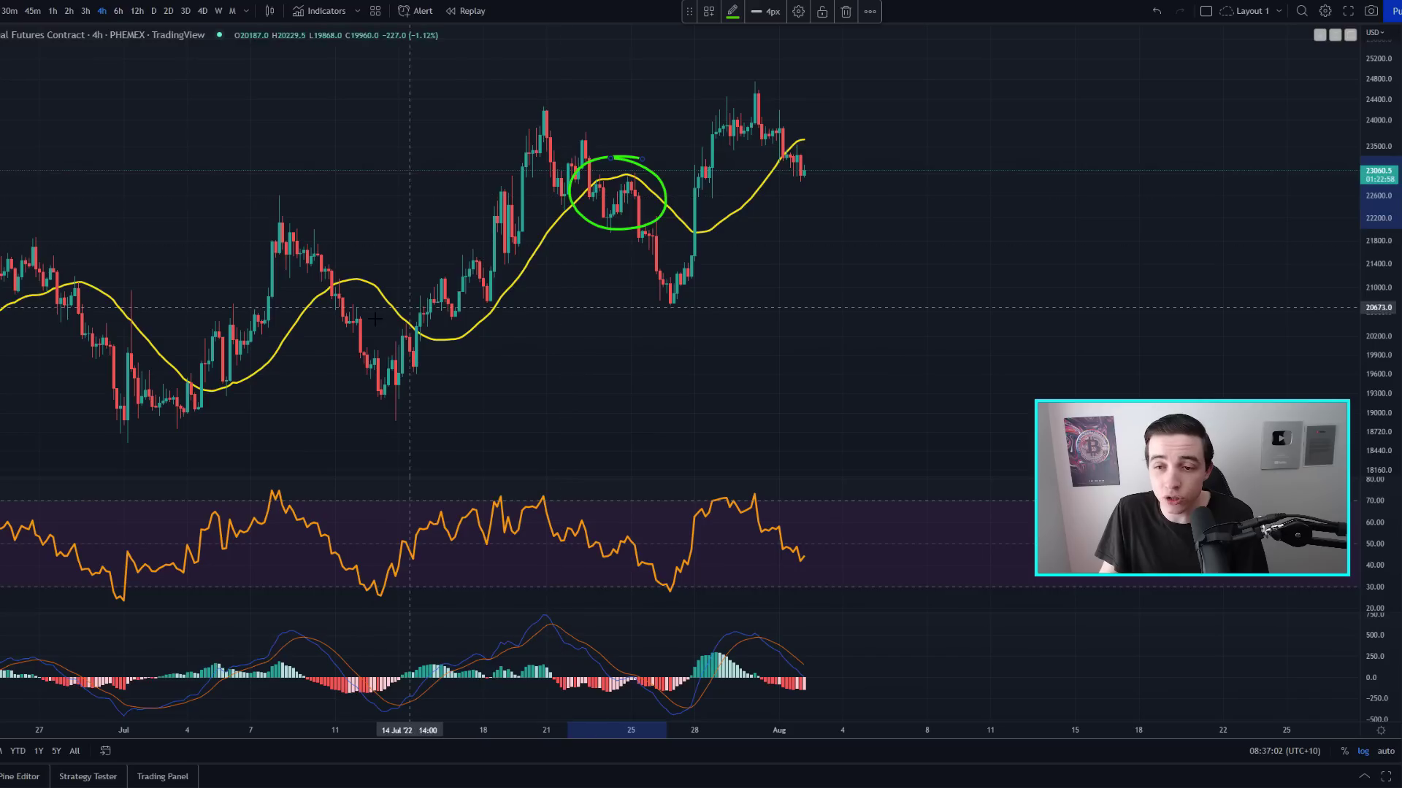
pyautogui.hotkey('ctrl', 'z')
pyautogui.moveTo(328, 276); pyautogui.dragTo(335, 274)
pyautogui.hotkey('ctrl', 'z')
pyautogui.moveTo(93, 275)
pyautogui.mouseDown()
pyautogui.moveTo(57, 317)
pyautogui.moveTo(88, 274)
pyautogui.mouseUp()
pyautogui.hotkey('ctrl', 'z')
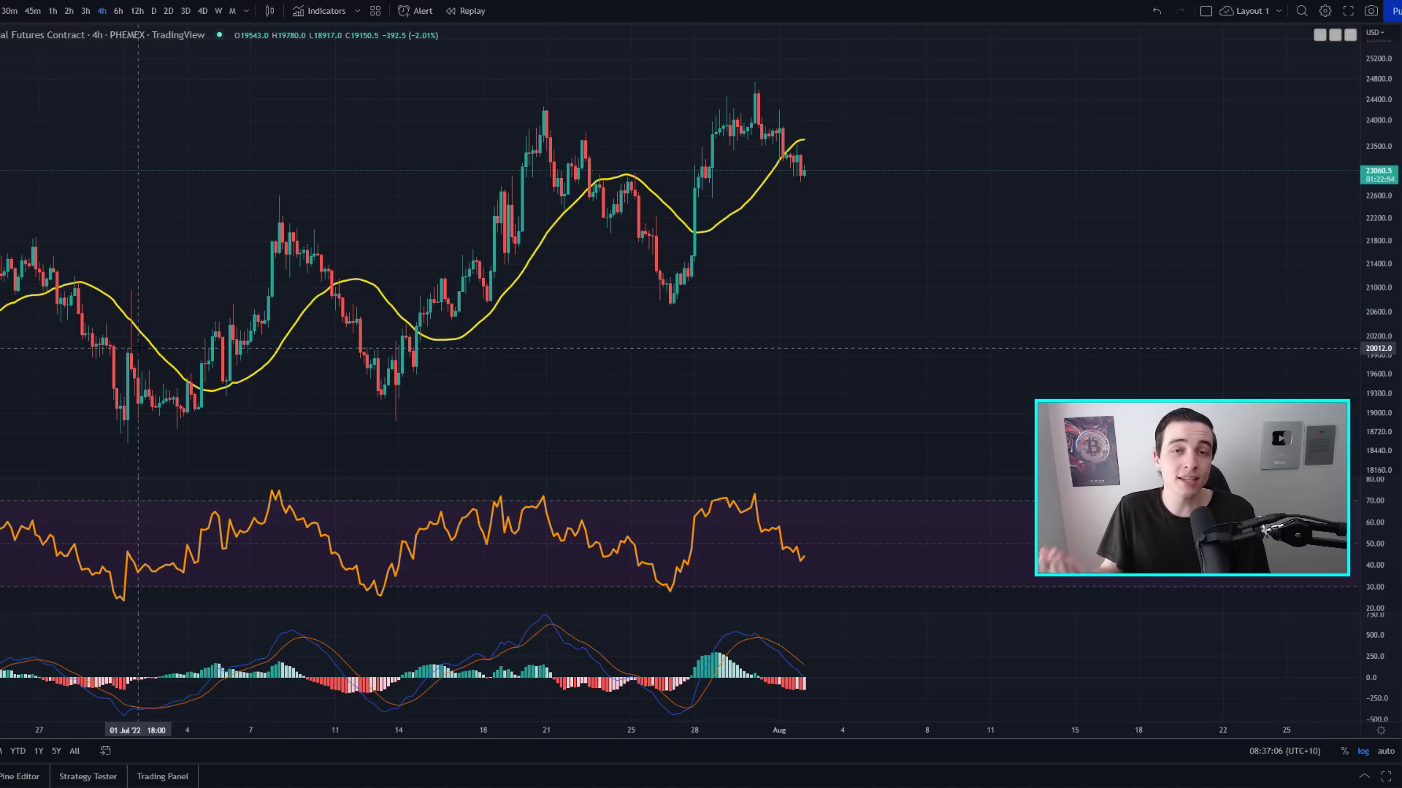
# Trace the price drops from the moving average into the 1 July and 27 July lows, erasing each stroke.
pyautogui.moveTo(70, 289); pyautogui.dragTo(141, 416)
pyautogui.hotkey('ctrl', 'z')
pyautogui.moveTo(624, 182); pyautogui.dragTo(678, 291)
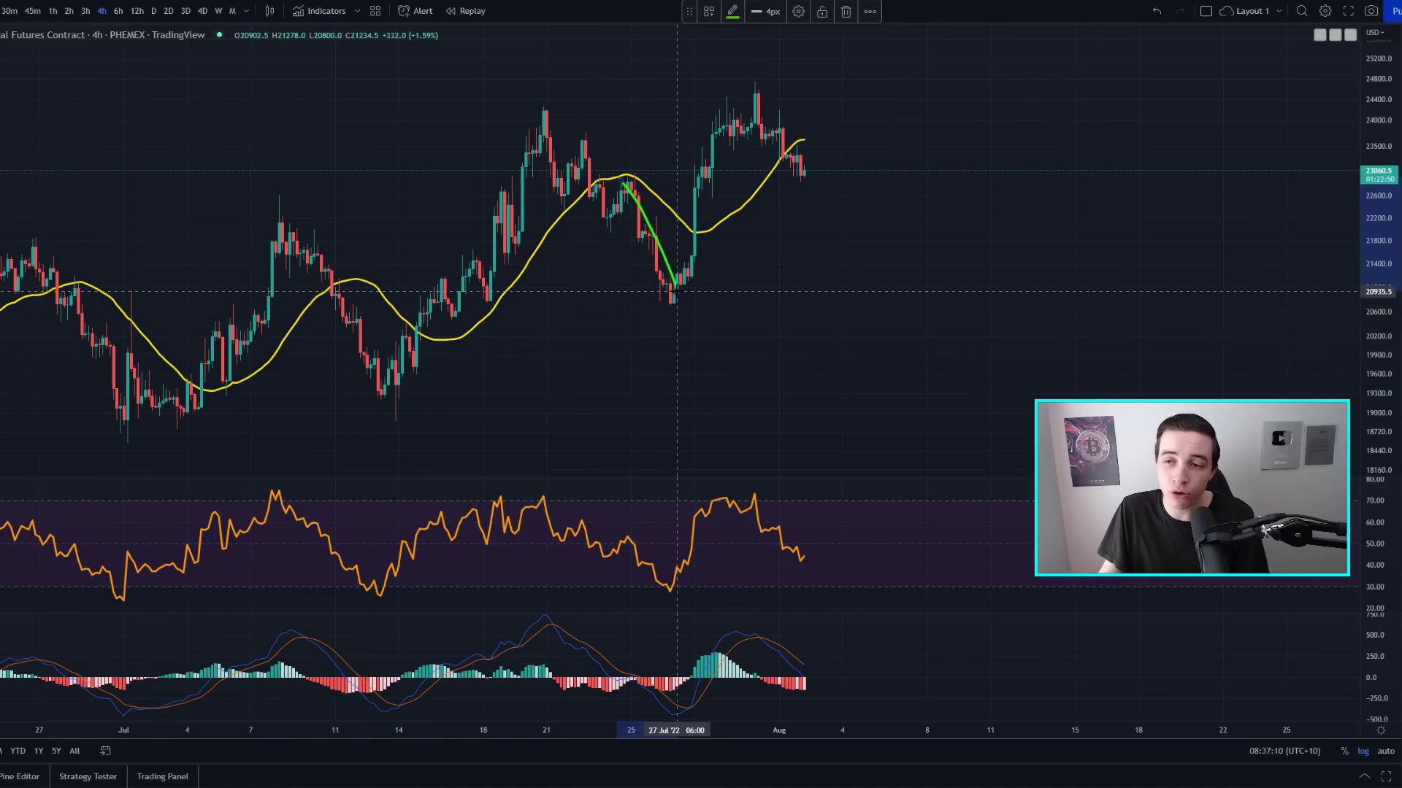
pyautogui.hotkey('ctrl', 'z')
pyautogui.moveTo(62, 283); pyautogui.dragTo(127, 424)
pyautogui.hotkey('ctrl', 'z')
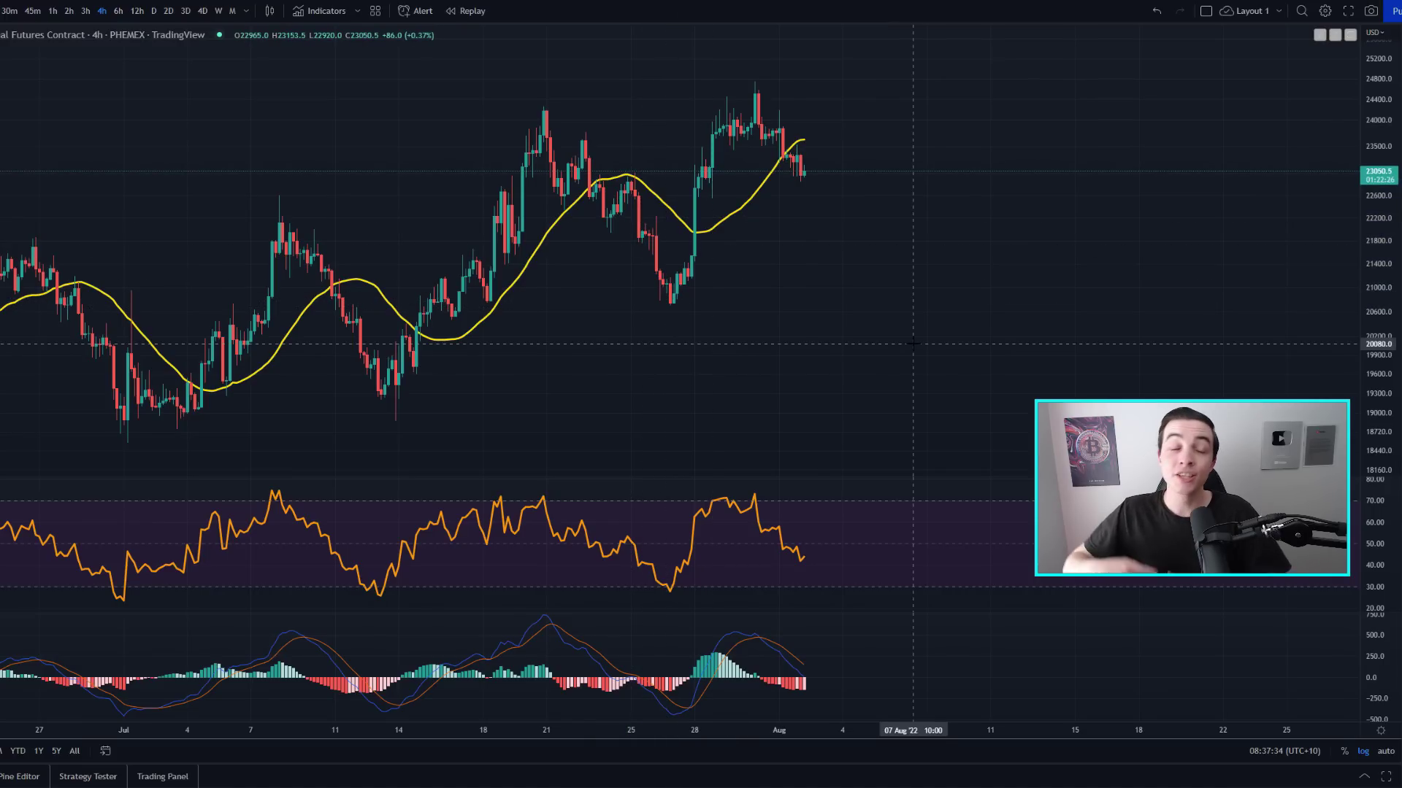
# Ring the whole July price range and sketch a decline from the latest candles to about 22,100, deleting both drawings.
pyautogui.moveTo(722, 130)
pyautogui.mouseDown()
pyautogui.moveTo(463, 100)
pyautogui.moveTo(7, 244)
pyautogui.moveTo(671, 353)
pyautogui.moveTo(705, 137)
pyautogui.mouseUp()
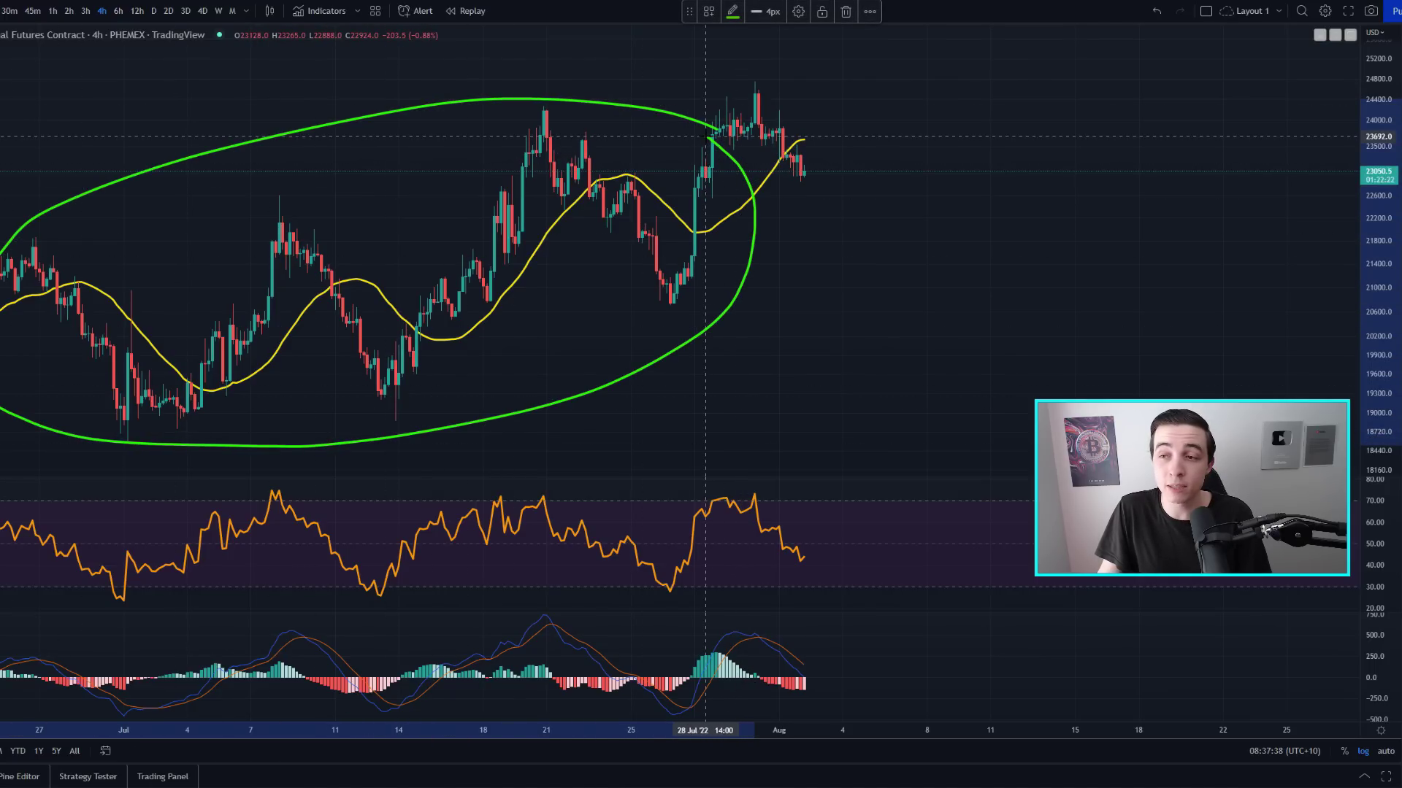
pyautogui.press('Delete')
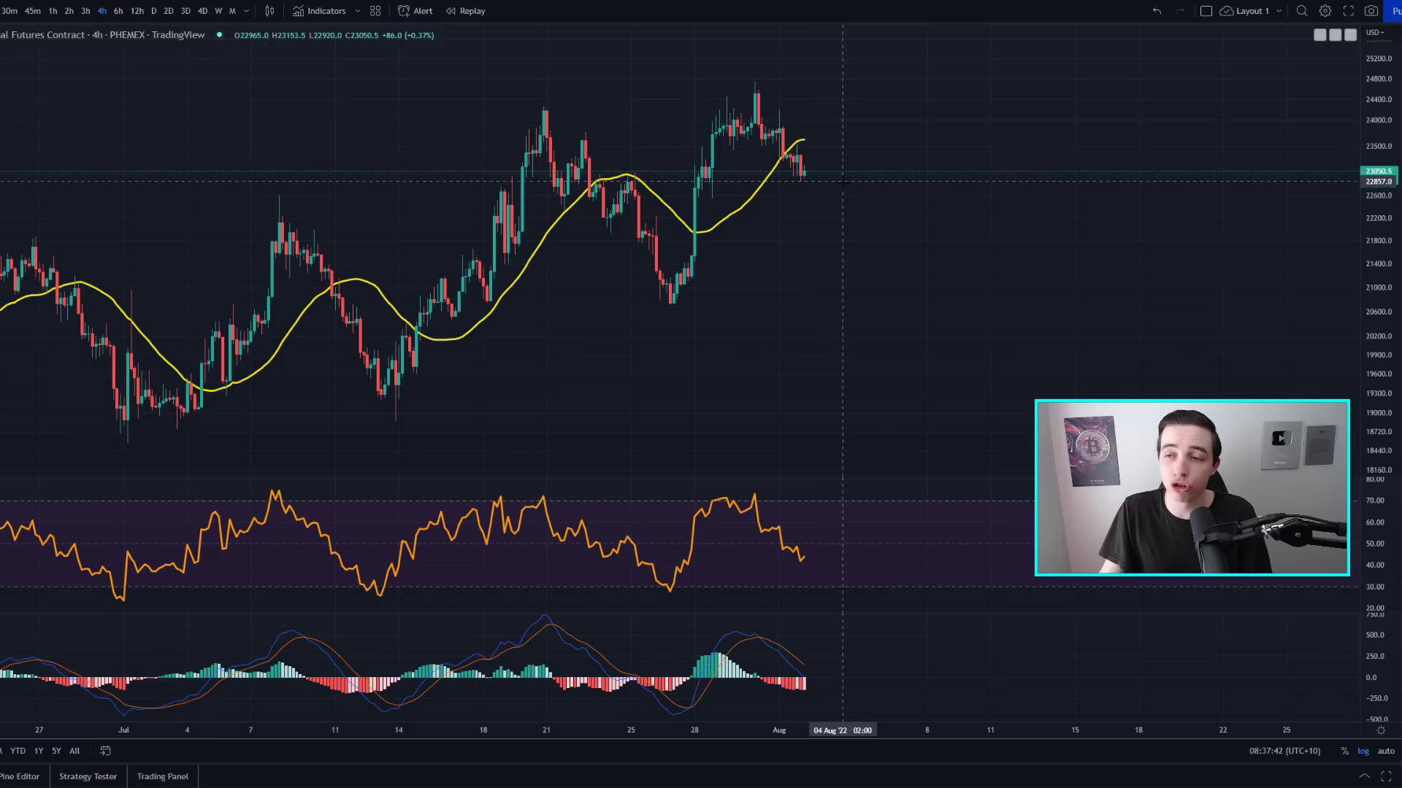
pyautogui.moveTo(790, 162); pyautogui.dragTo(849, 222)
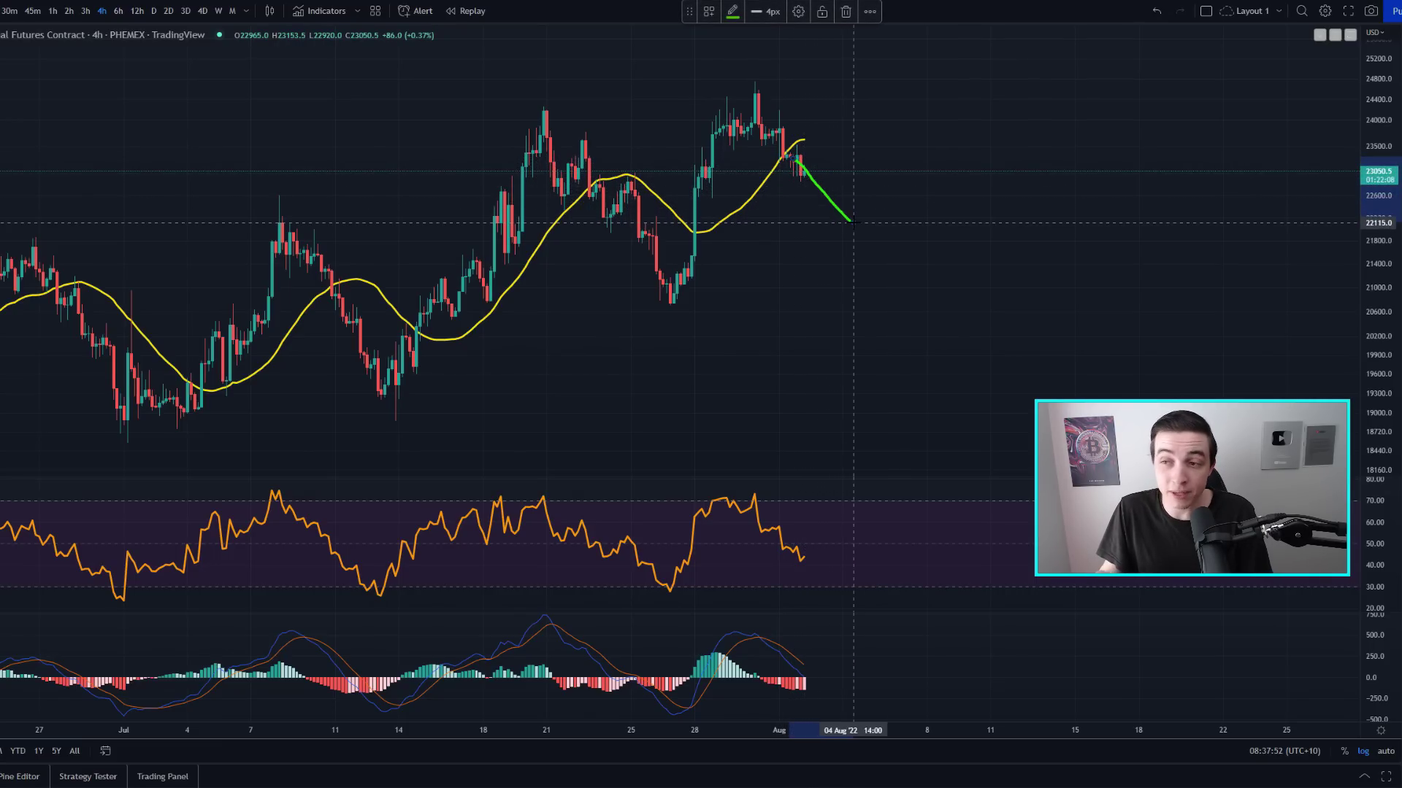
pyautogui.press('Delete')
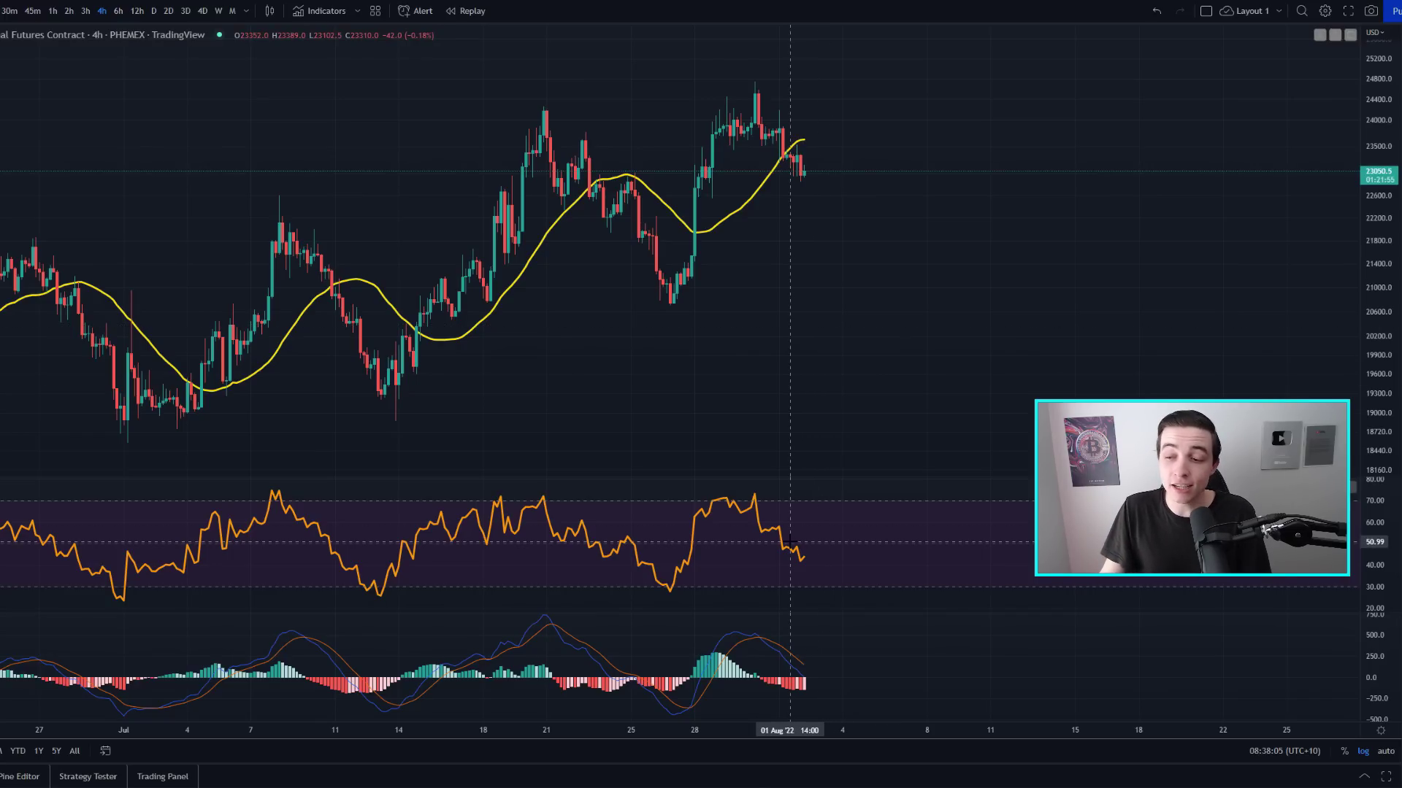
# Sketch two possible RSI paths forward from the early August readings, deleting each stroke.
pyautogui.moveTo(780, 544)
pyautogui.mouseDown()
pyautogui.moveTo(829, 590)
pyautogui.moveTo(872, 562)
pyautogui.mouseUp()
pyautogui.press('Delete')
pyautogui.moveTo(786, 549)
pyautogui.mouseDown()
pyautogui.moveTo(836, 587)
pyautogui.moveTo(881, 571)
pyautogui.mouseUp()
pyautogui.press('Delete')
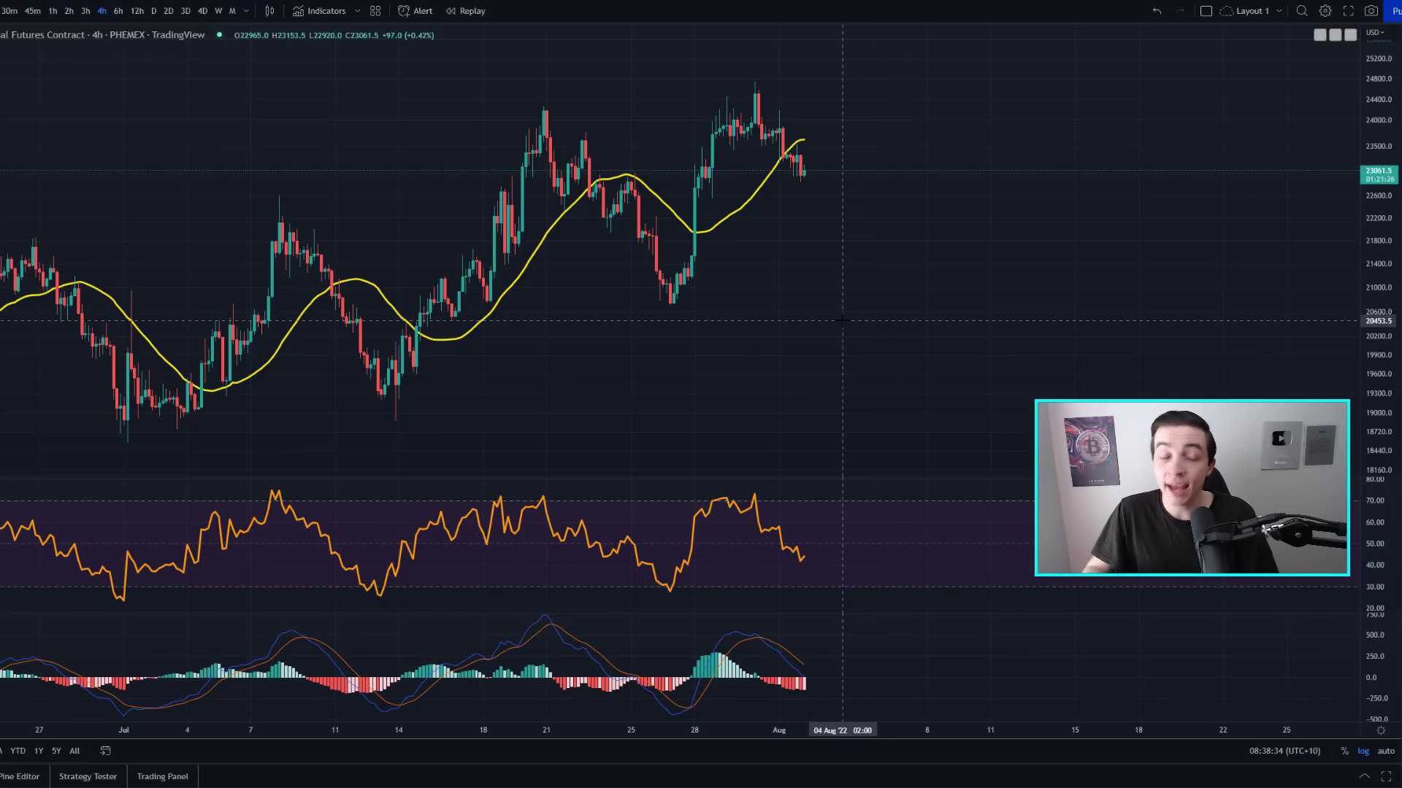
# Circle the latest candles beneath the yellow moving average and the area around the average's current end, removing the circles.
pyautogui.moveTo(831, 147)
pyautogui.mouseDown()
pyautogui.moveTo(779, 143)
pyautogui.moveTo(858, 172)
pyautogui.moveTo(815, 143)
pyautogui.mouseUp()
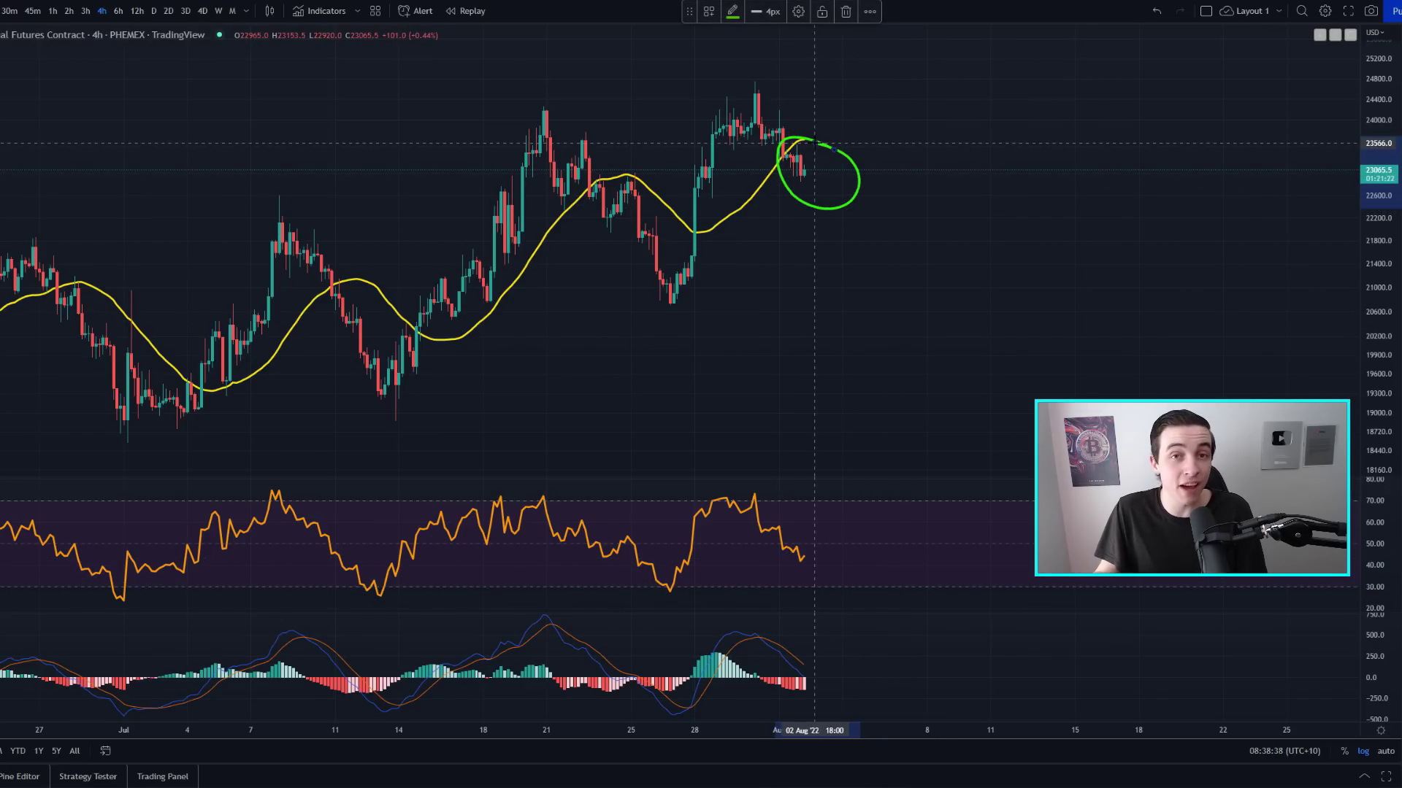
pyautogui.press('Delete')
pyautogui.moveTo(809, 131); pyautogui.dragTo(828, 132)
pyautogui.press('Delete')
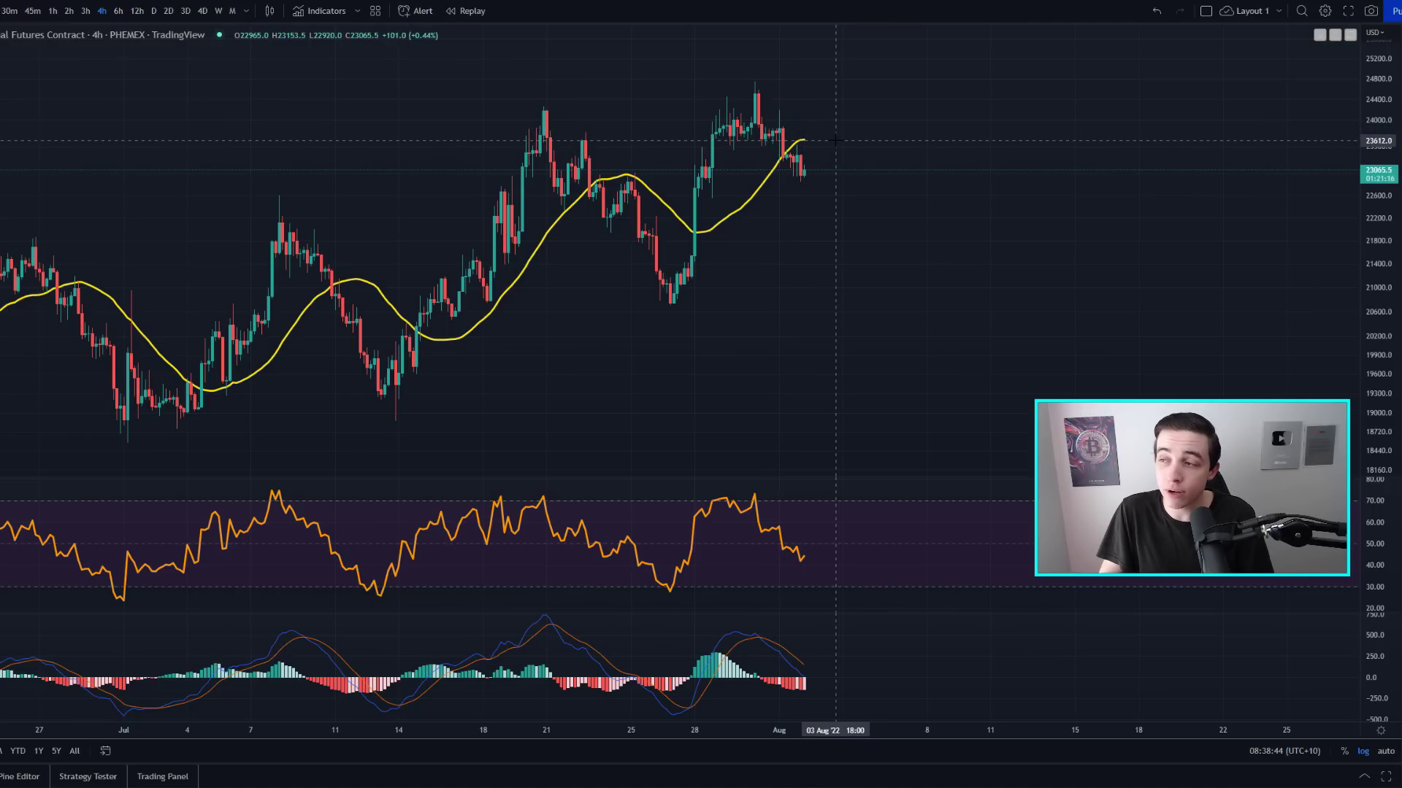
pyautogui.moveTo(830, 132)
pyautogui.mouseDown()
pyautogui.moveTo(804, 129)
pyautogui.moveTo(813, 167)
pyautogui.moveTo(820, 130)
pyautogui.mouseUp()
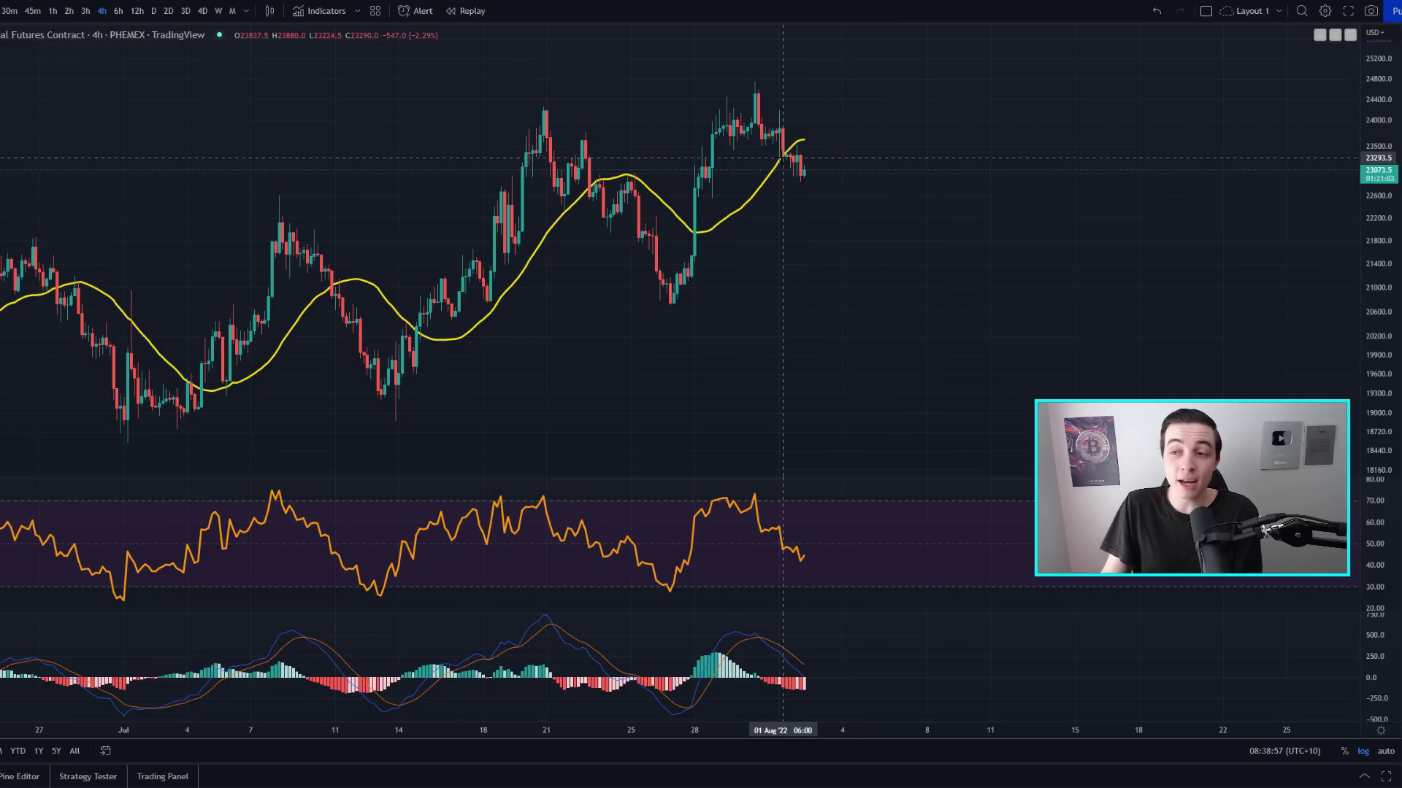
# Sketch a further price drop, circle the moving average's end, and trace the fall from the late-July peak, deleting each drawing.
pyautogui.moveTo(783, 157); pyautogui.dragTo(840, 199)
pyautogui.press('Delete')
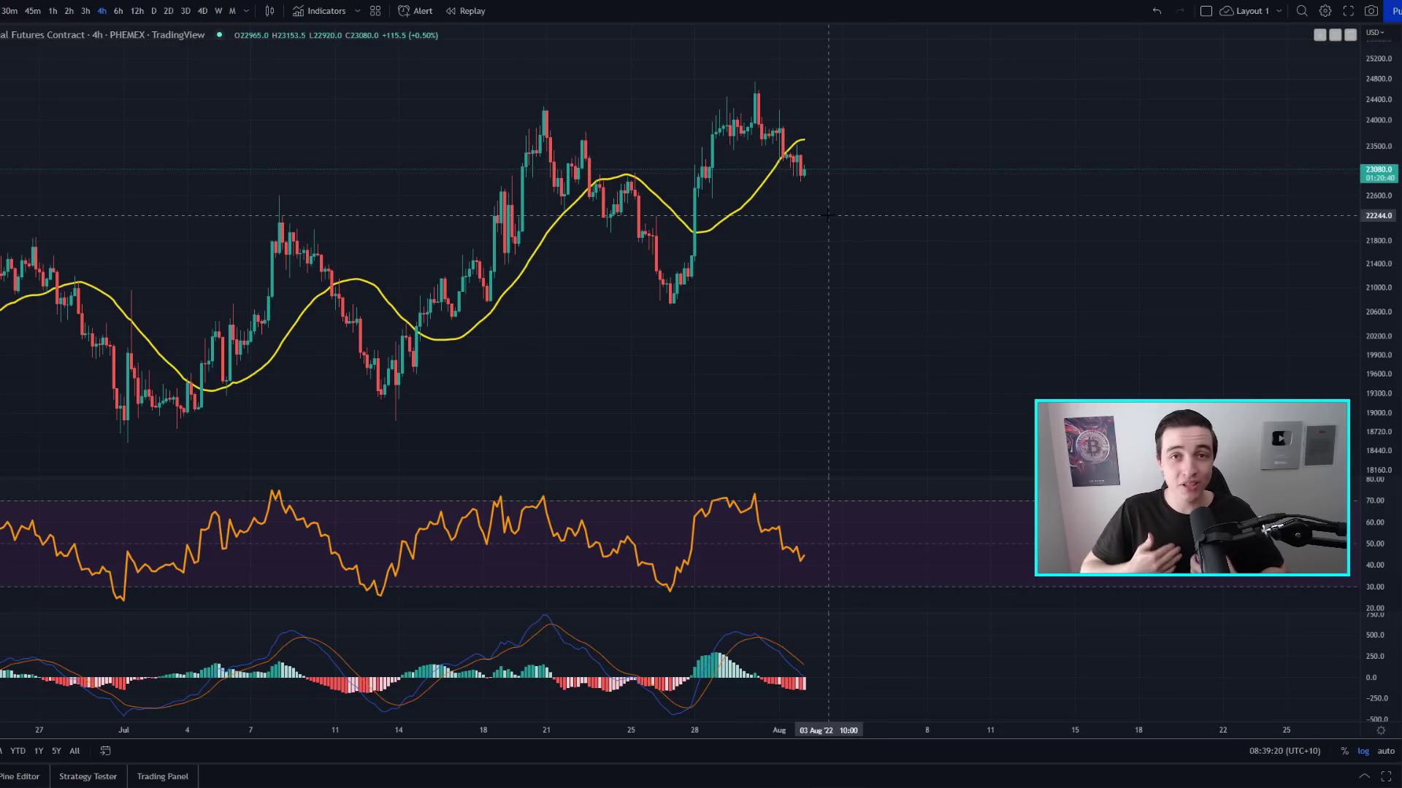
pyautogui.moveTo(818, 131); pyautogui.dragTo(815, 130)
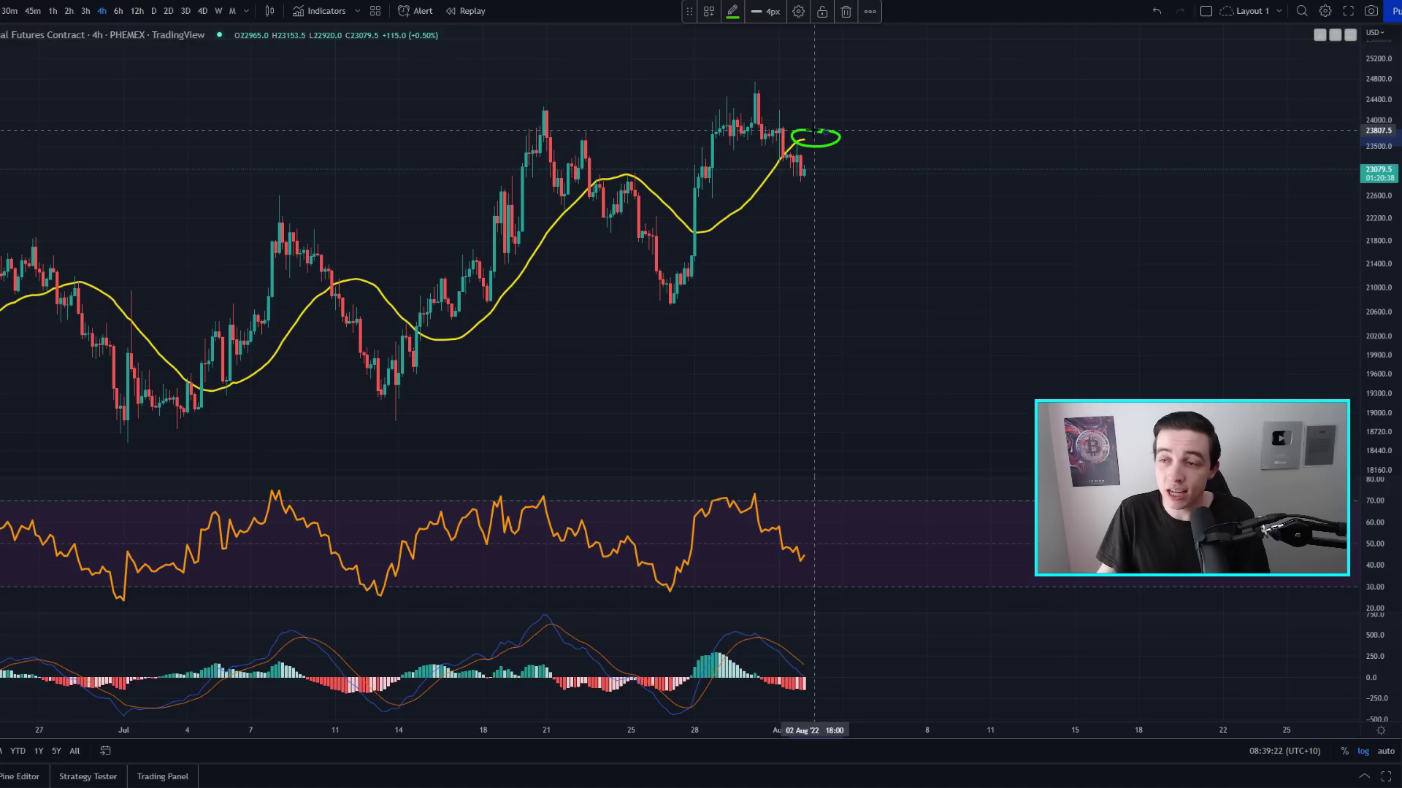
pyautogui.press('Delete')
pyautogui.moveTo(744, 97); pyautogui.dragTo(809, 168)
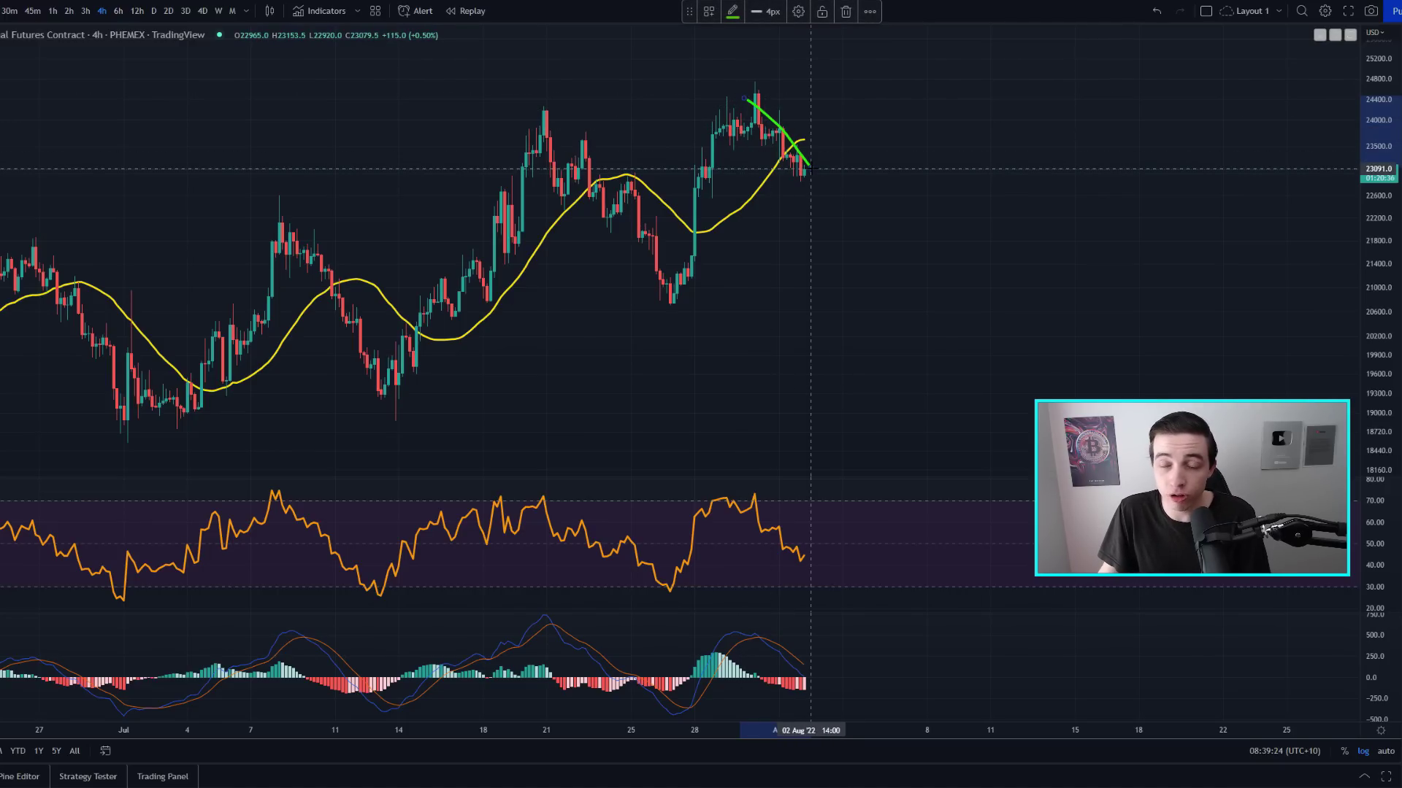
pyautogui.press('Delete')
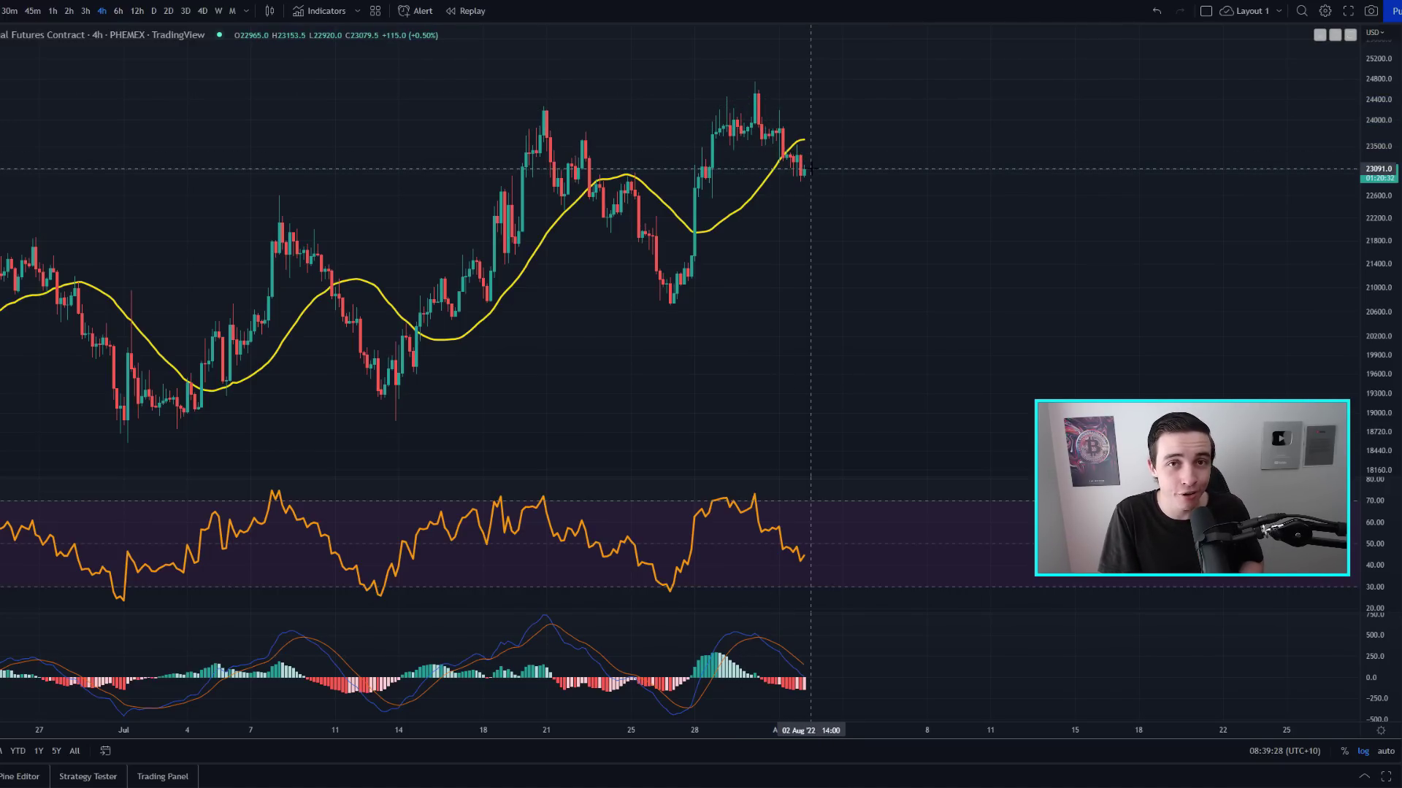
# Mark the moving average's current end and sketch a price path from the latest candles back towards it, deleting both strokes.
pyautogui.moveTo(796, 135); pyautogui.dragTo(833, 134)
pyautogui.press('Delete')
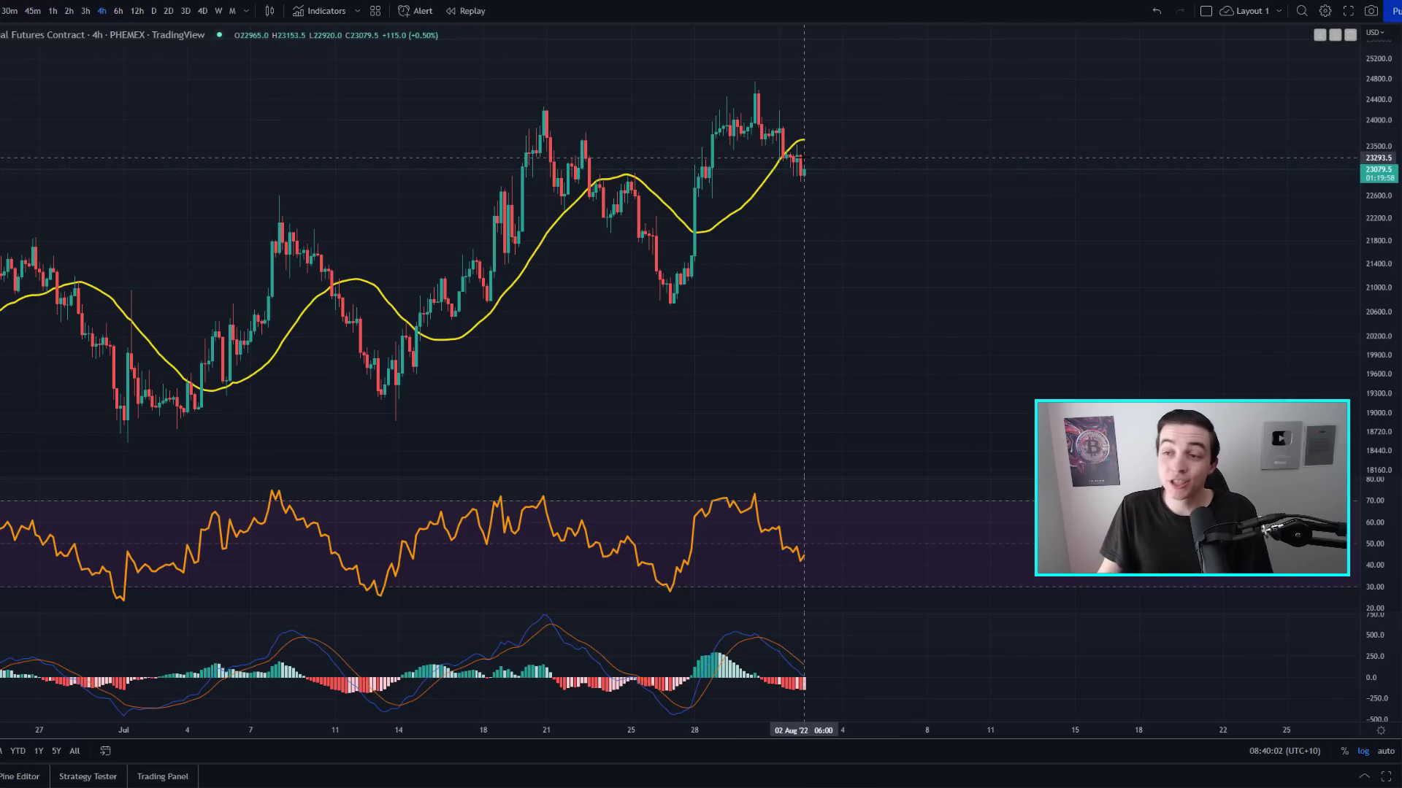
pyautogui.moveTo(785, 155)
pyautogui.mouseDown()
pyautogui.moveTo(813, 176)
pyautogui.moveTo(844, 138)
pyautogui.mouseUp()
pyautogui.press('Delete')
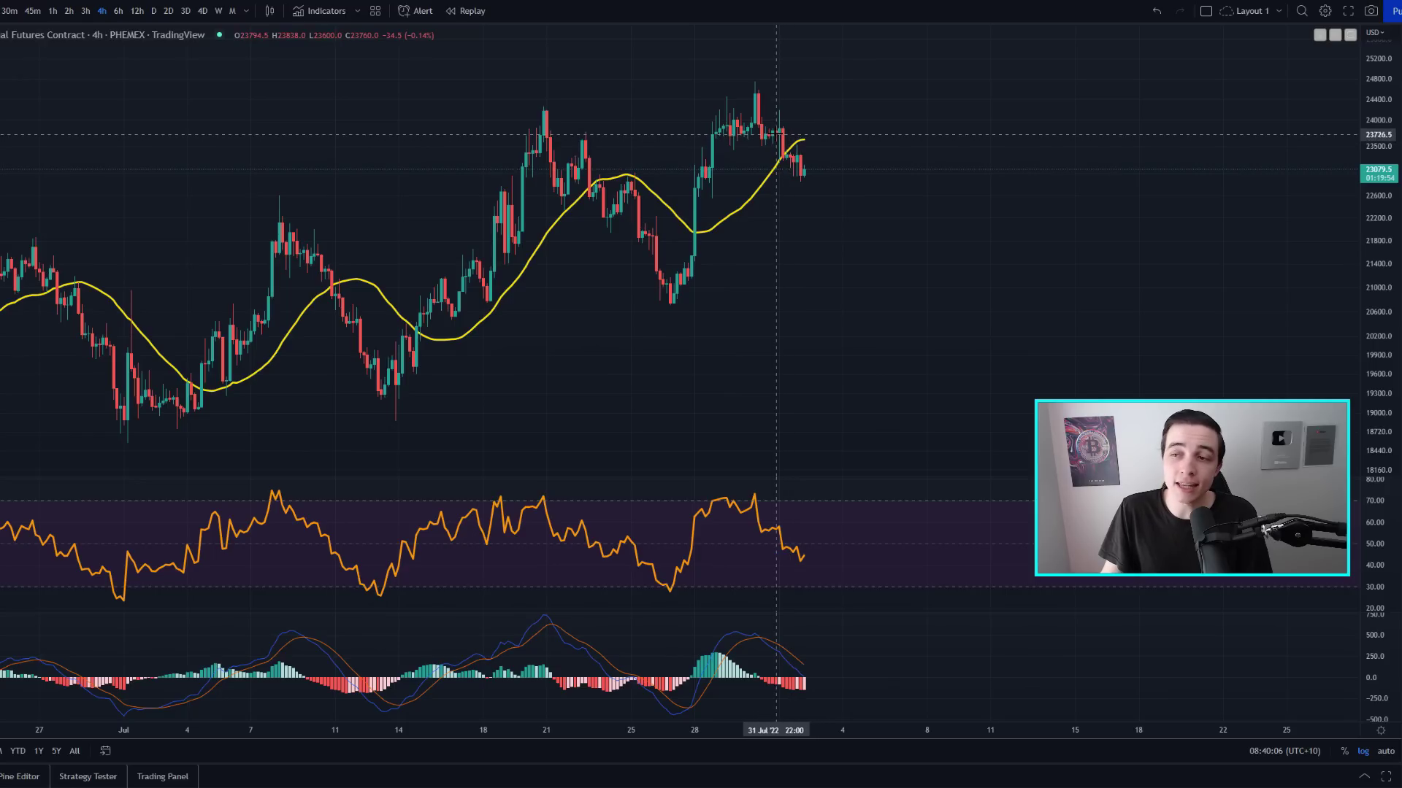
# Draw horizontal strokes forward from the 31 July candles at about 23,760, mark the area above price, and remove the strokes.
pyautogui.moveTo(779, 133); pyautogui.dragTo(874, 133)
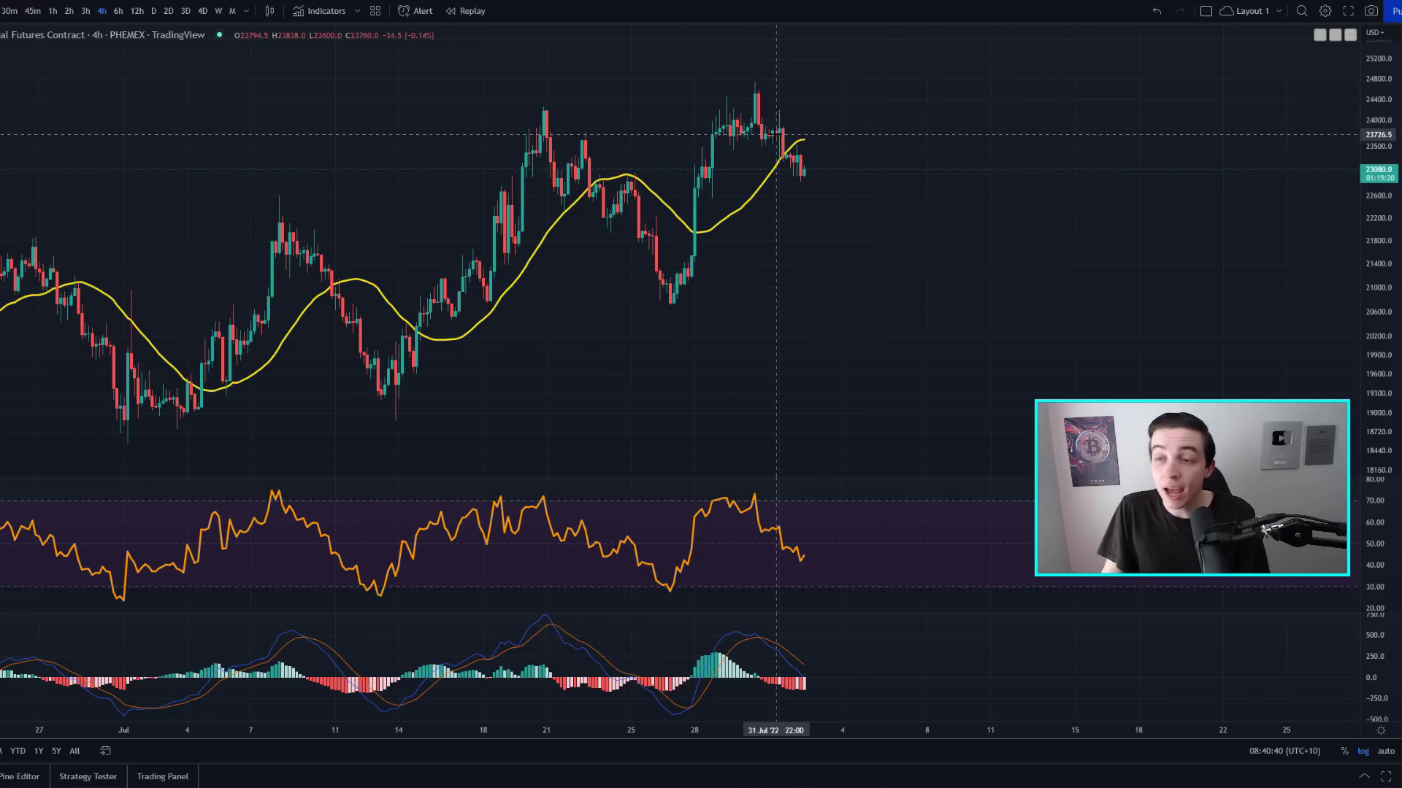
pyautogui.moveTo(779, 133); pyautogui.dragTo(846, 133)
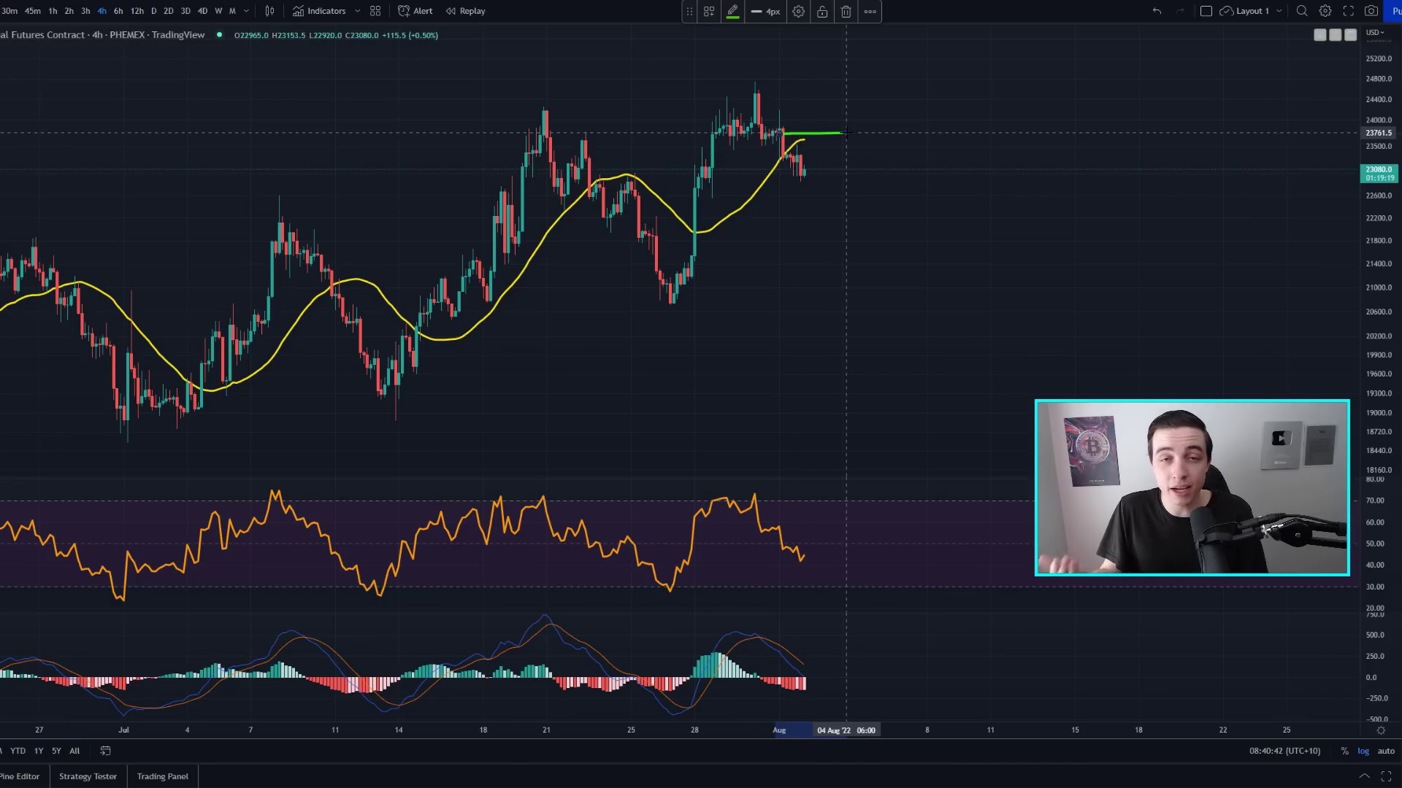
pyautogui.press('Delete')
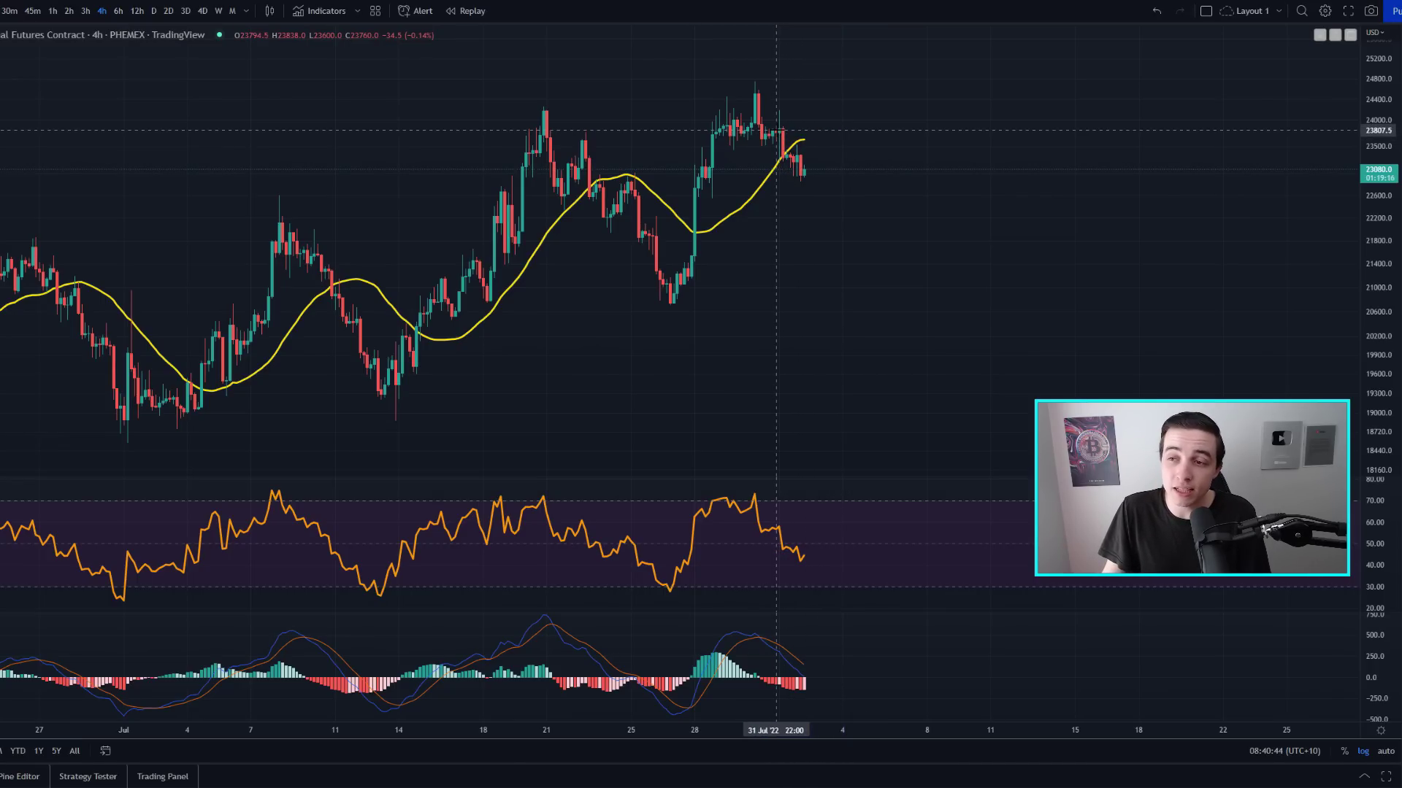
pyautogui.moveTo(780, 134); pyautogui.dragTo(845, 134)
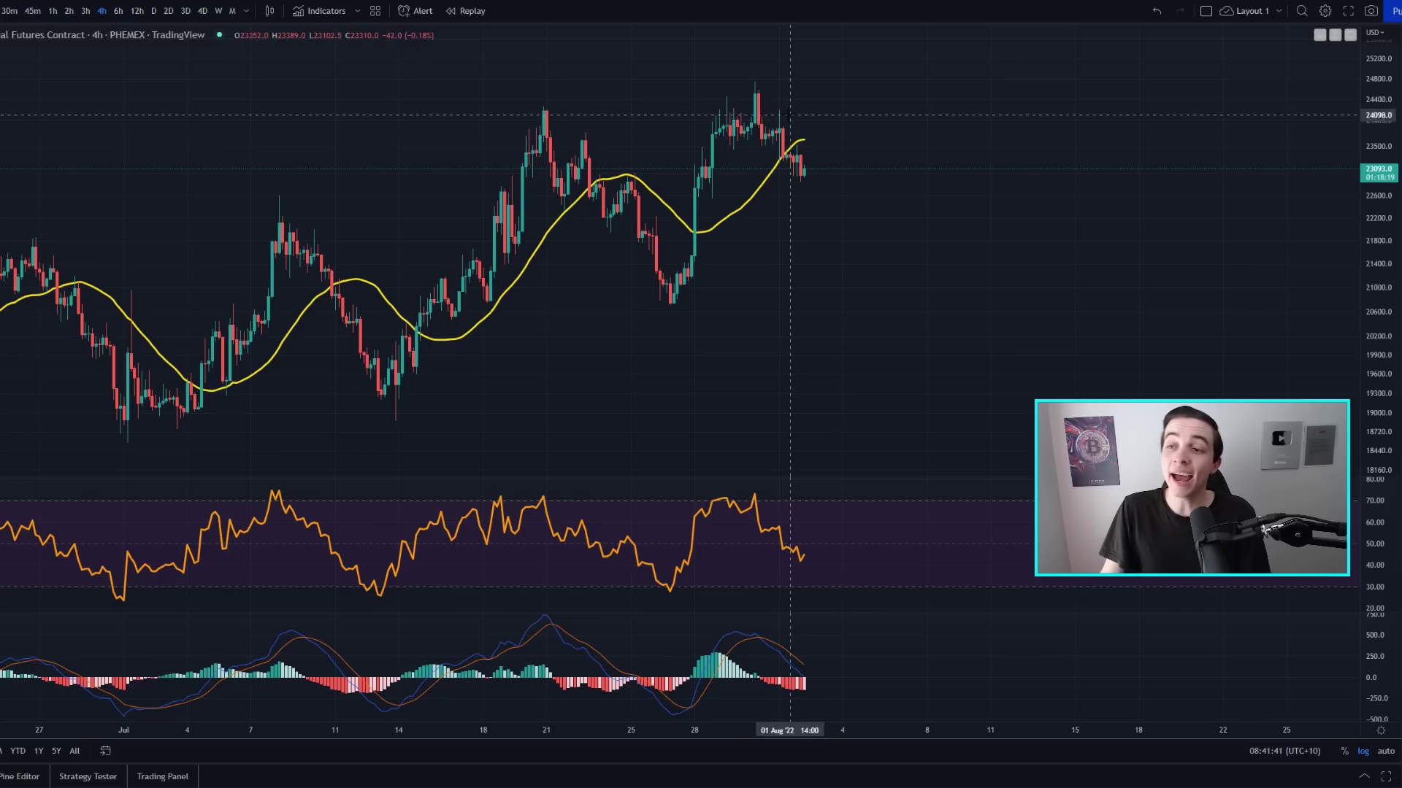
pyautogui.moveTo(796, 97)
pyautogui.mouseDown()
pyautogui.moveTo(741, 102)
pyautogui.moveTo(807, 111)
pyautogui.mouseUp()
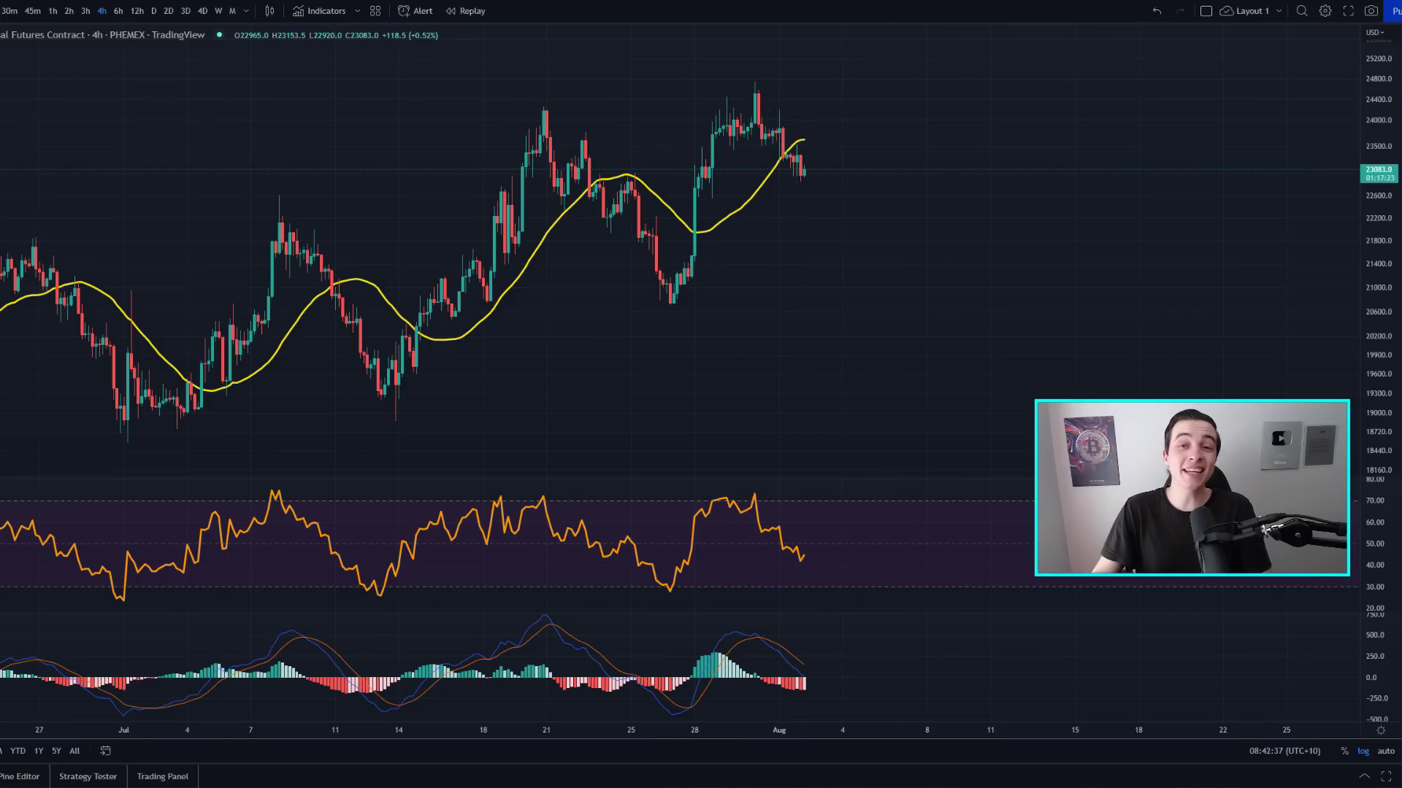
# Switch to the Bybit daily chart, circle the latest candles at the green retracement level, and erase the circle.
pyautogui.hotkey('ctrl', 'Tab')
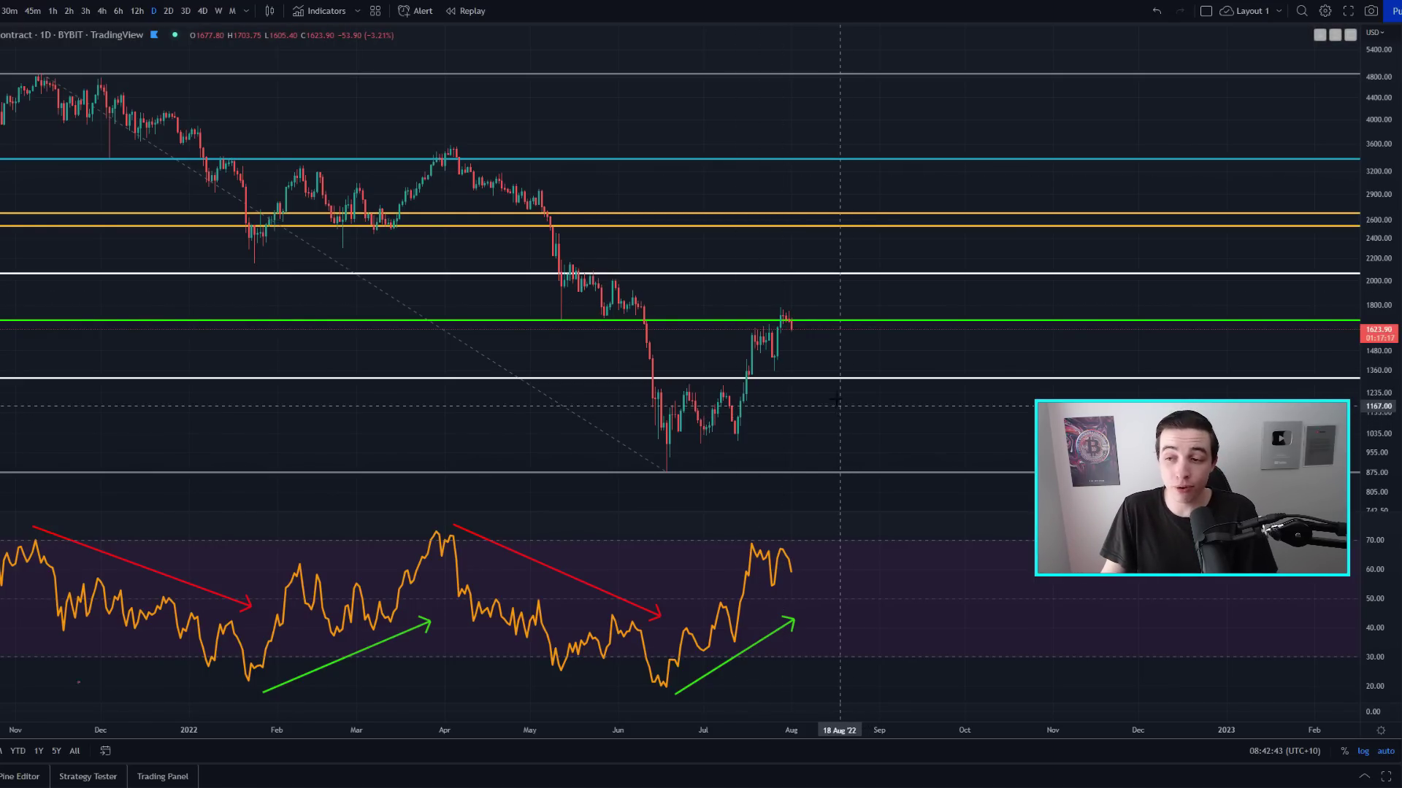
pyautogui.moveTo(809, 313)
pyautogui.mouseDown()
pyautogui.moveTo(757, 328)
pyautogui.moveTo(800, 327)
pyautogui.moveTo(792, 312)
pyautogui.mouseUp()
pyautogui.moveTo(797, 310)
pyautogui.mouseDown()
pyautogui.moveTo(784, 307)
pyautogui.moveTo(791, 327)
pyautogui.moveTo(786, 309)
pyautogui.mouseUp()
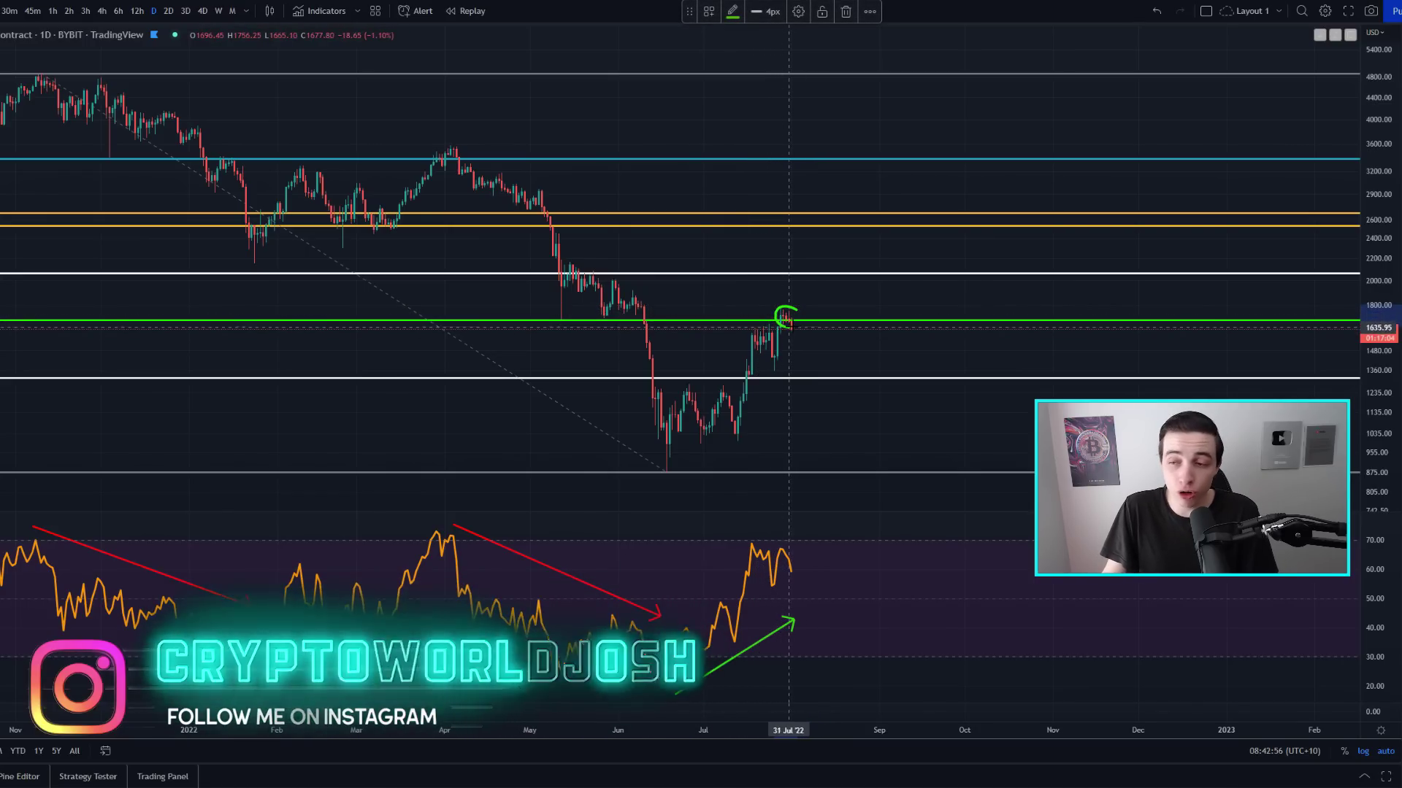
pyautogui.hotkey('ctrl', 'z')
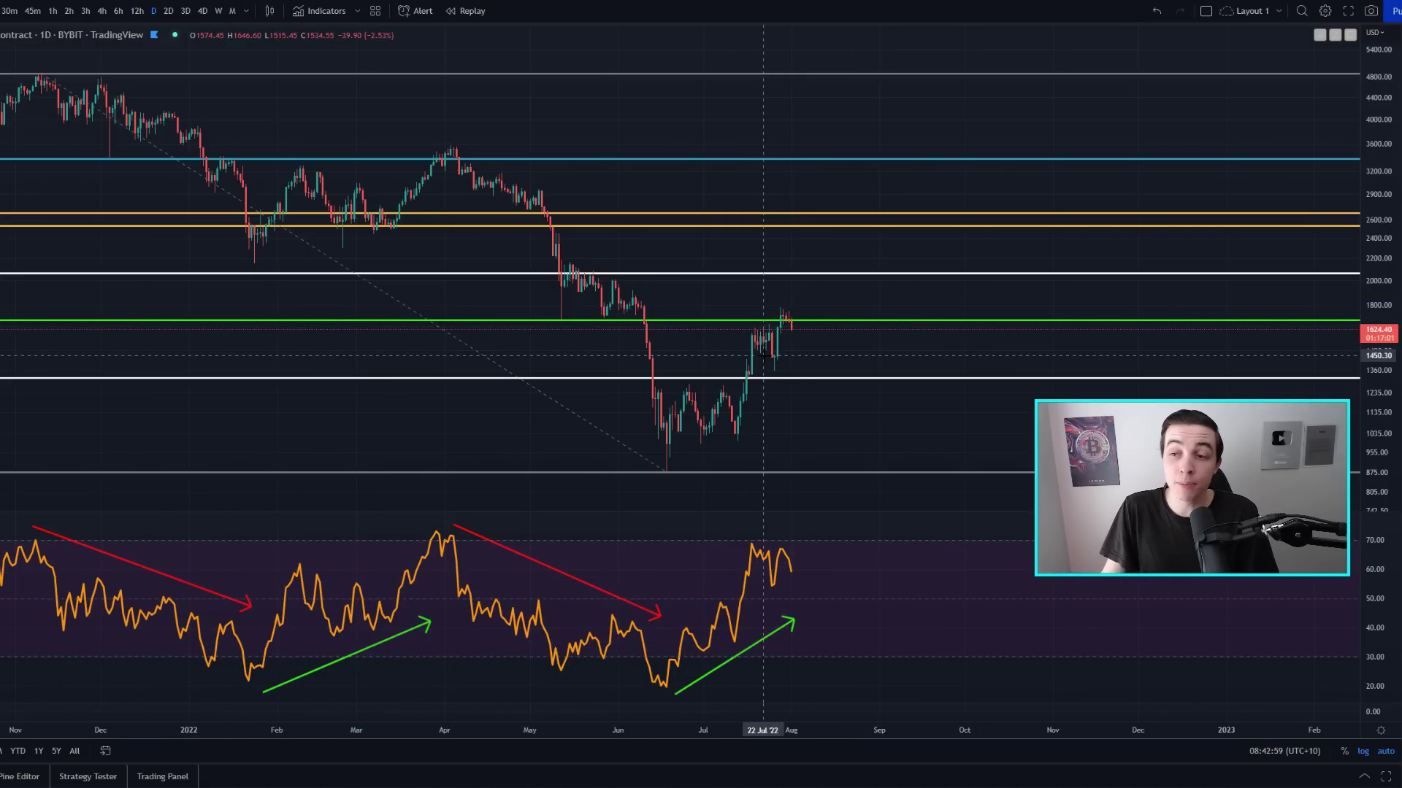
# Trace the recent daily price move and circle the newest candles at the green level again, erasing both drawings.
pyautogui.moveTo(770, 354)
pyautogui.mouseDown()
pyautogui.moveTo(772, 319)
pyautogui.moveTo(788, 309)
pyautogui.moveTo(780, 322)
pyautogui.moveTo(803, 334)
pyautogui.mouseUp()
pyautogui.hotkey('ctrl', 'z')
pyautogui.hotkey('ctrl', 'z')
pyautogui.hotkey('ctrl', 'z')
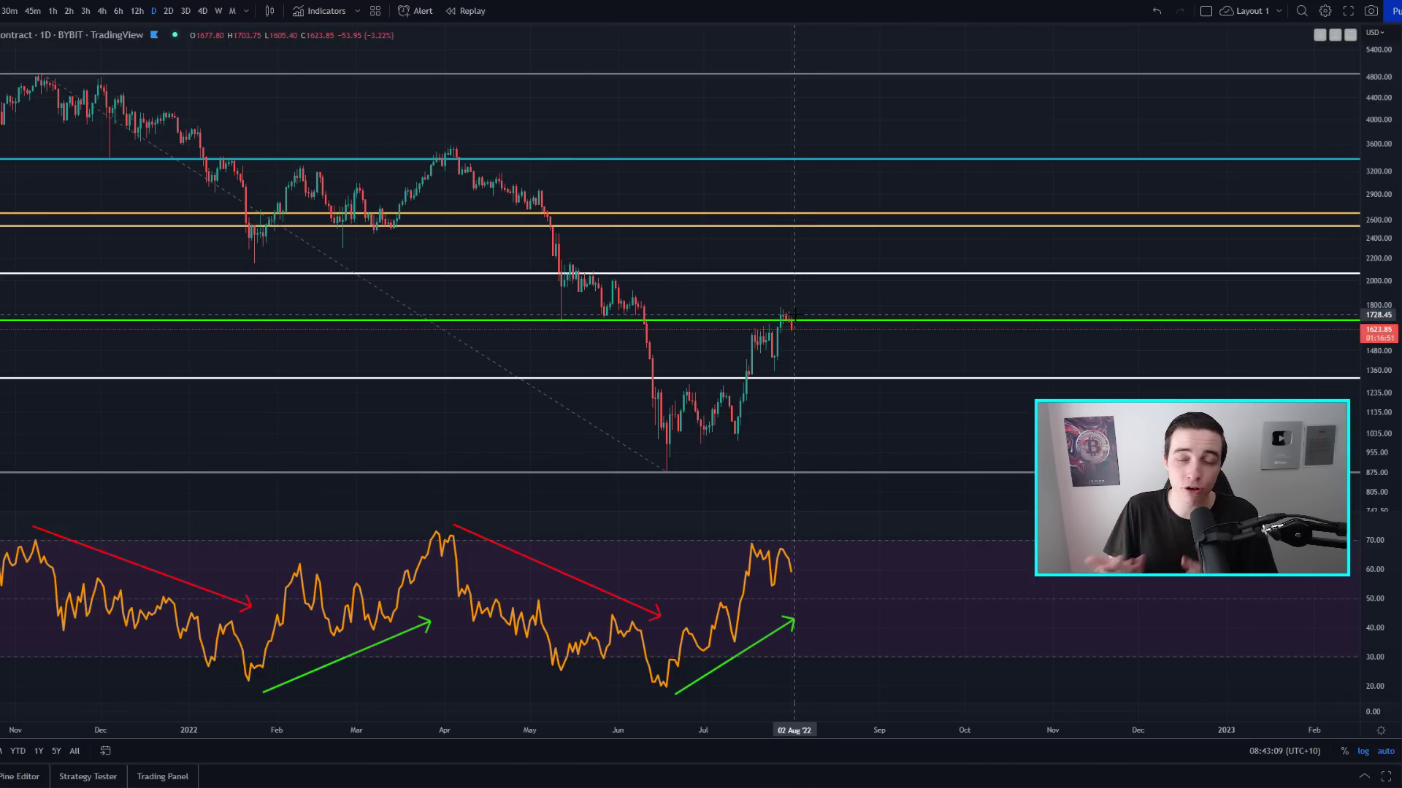
pyautogui.moveTo(777, 312); pyautogui.dragTo(792, 337)
pyautogui.hotkey('ctrl', 'z')
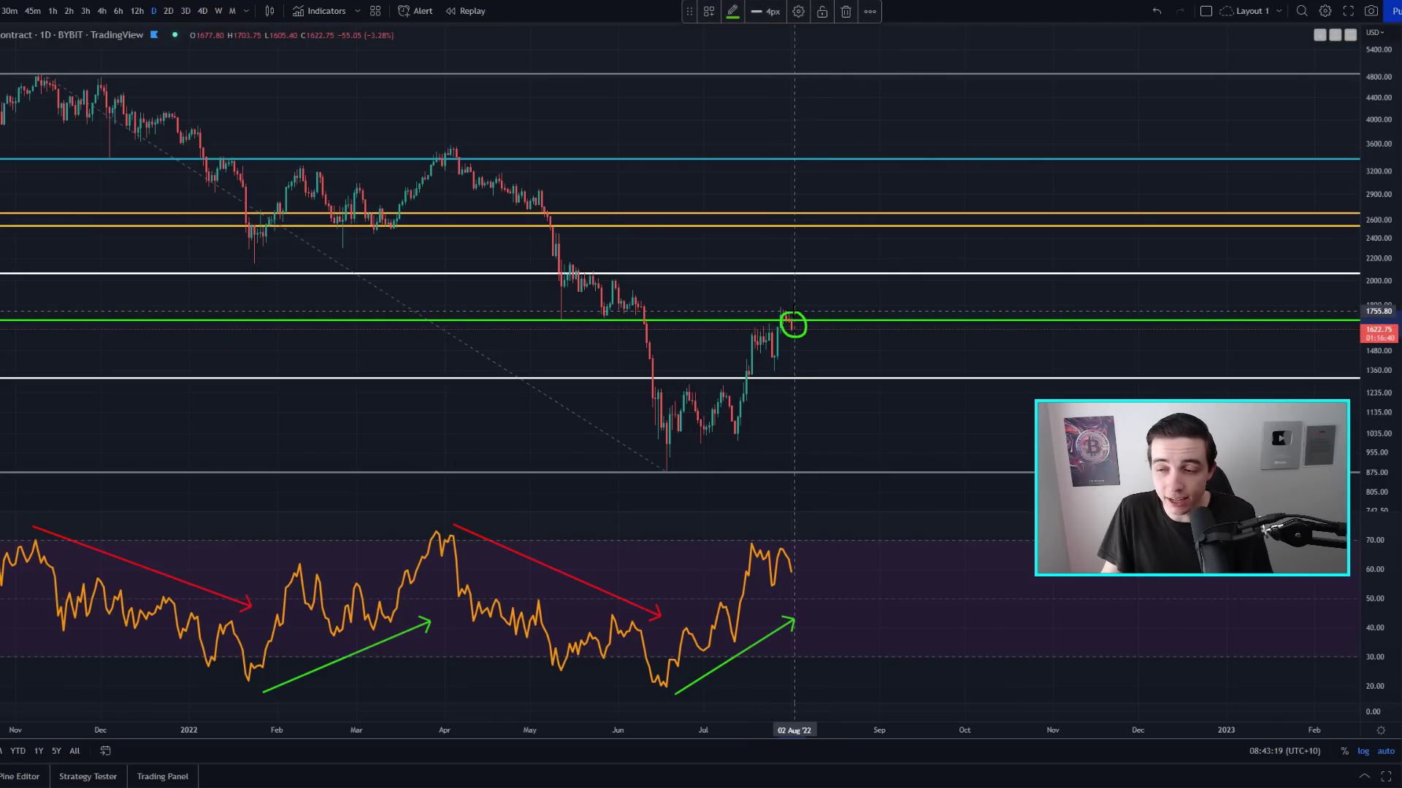
pyautogui.hotkey('ctrl', 'z')
# Circle the late-July RSI peaks near the 70 level on the daily chart and erase the circle.
pyautogui.moveTo(752, 542)
pyautogui.mouseDown()
pyautogui.moveTo(786, 549)
pyautogui.moveTo(768, 538)
pyautogui.moveTo(779, 560)
pyautogui.moveTo(761, 532)
pyautogui.moveTo(786, 547)
pyautogui.moveTo(746, 534)
pyautogui.moveTo(774, 564)
pyautogui.moveTo(786, 542)
pyautogui.mouseUp()
pyautogui.hotkey('ctrl', 'z')
pyautogui.hotkey('ctrl', 'z')
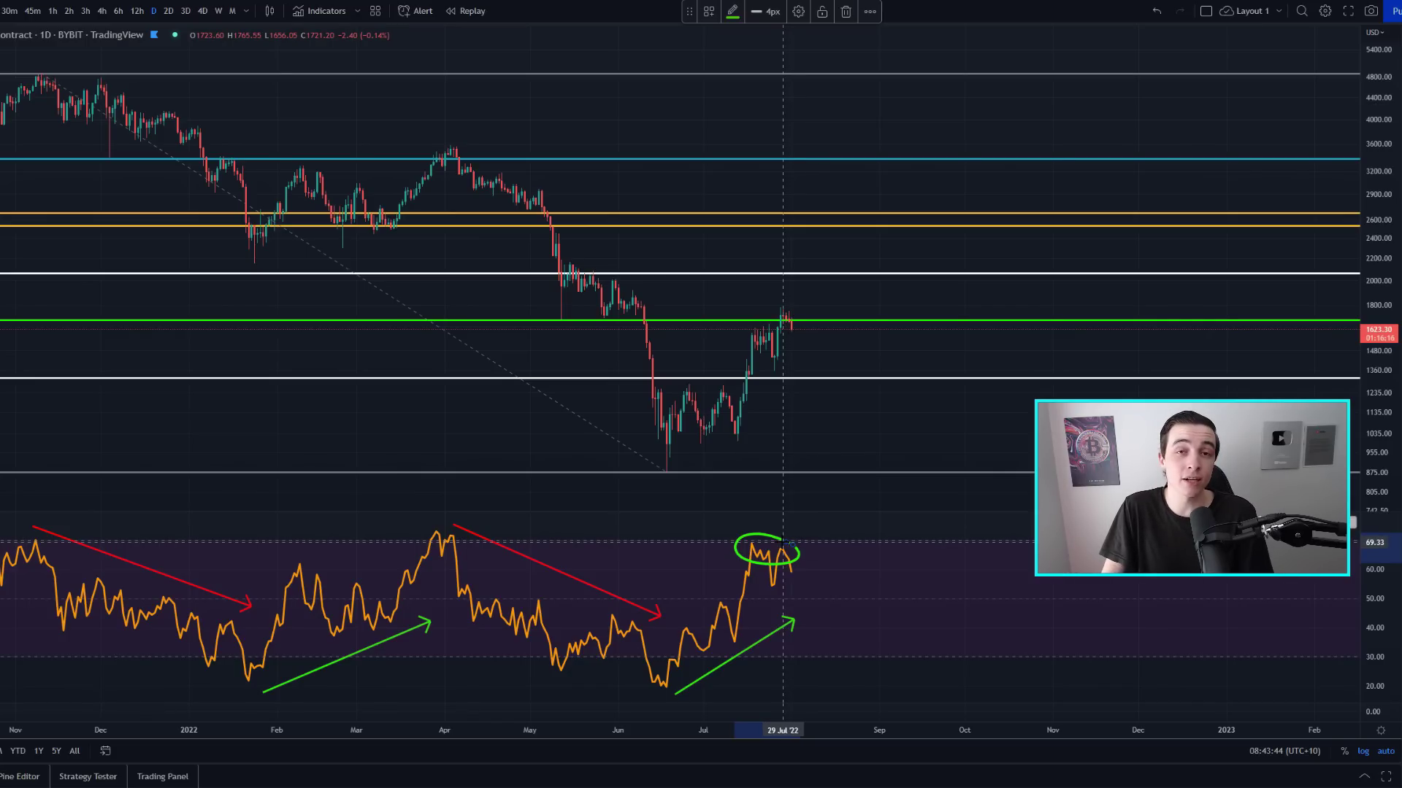
pyautogui.hotkey('ctrl', 'z')
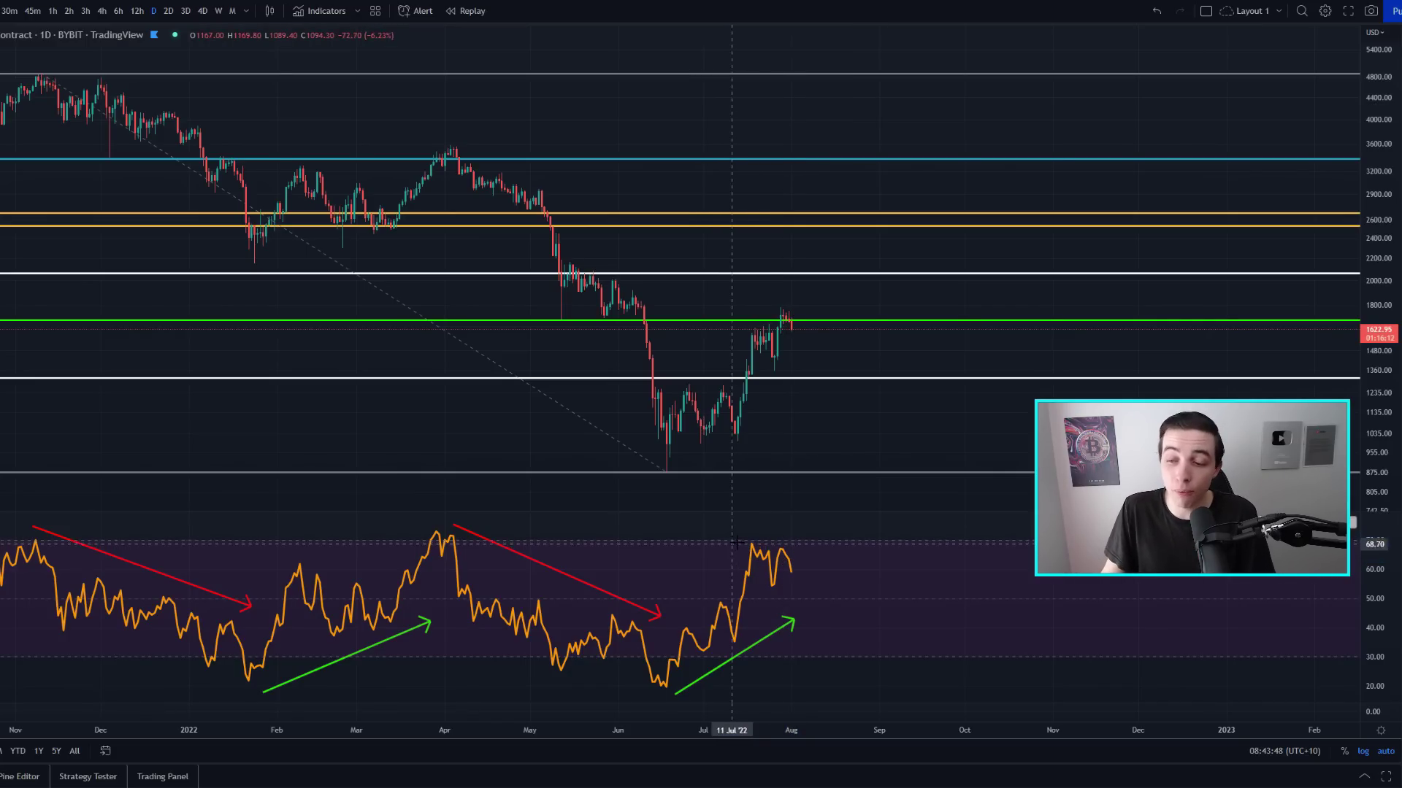
# Circle the late-July RSI peaks and the newest price candles at the green level on the daily chart, then erase both circles.
pyautogui.moveTo(753, 541); pyautogui.dragTo(790, 558)
pyautogui.hotkey('ctrl', 'z')
pyautogui.moveTo(755, 342)
pyautogui.mouseDown()
pyautogui.moveTo(778, 302)
pyautogui.moveTo(795, 356)
pyautogui.moveTo(798, 302)
pyautogui.mouseUp()
pyautogui.hotkey('ctrl', 'z')
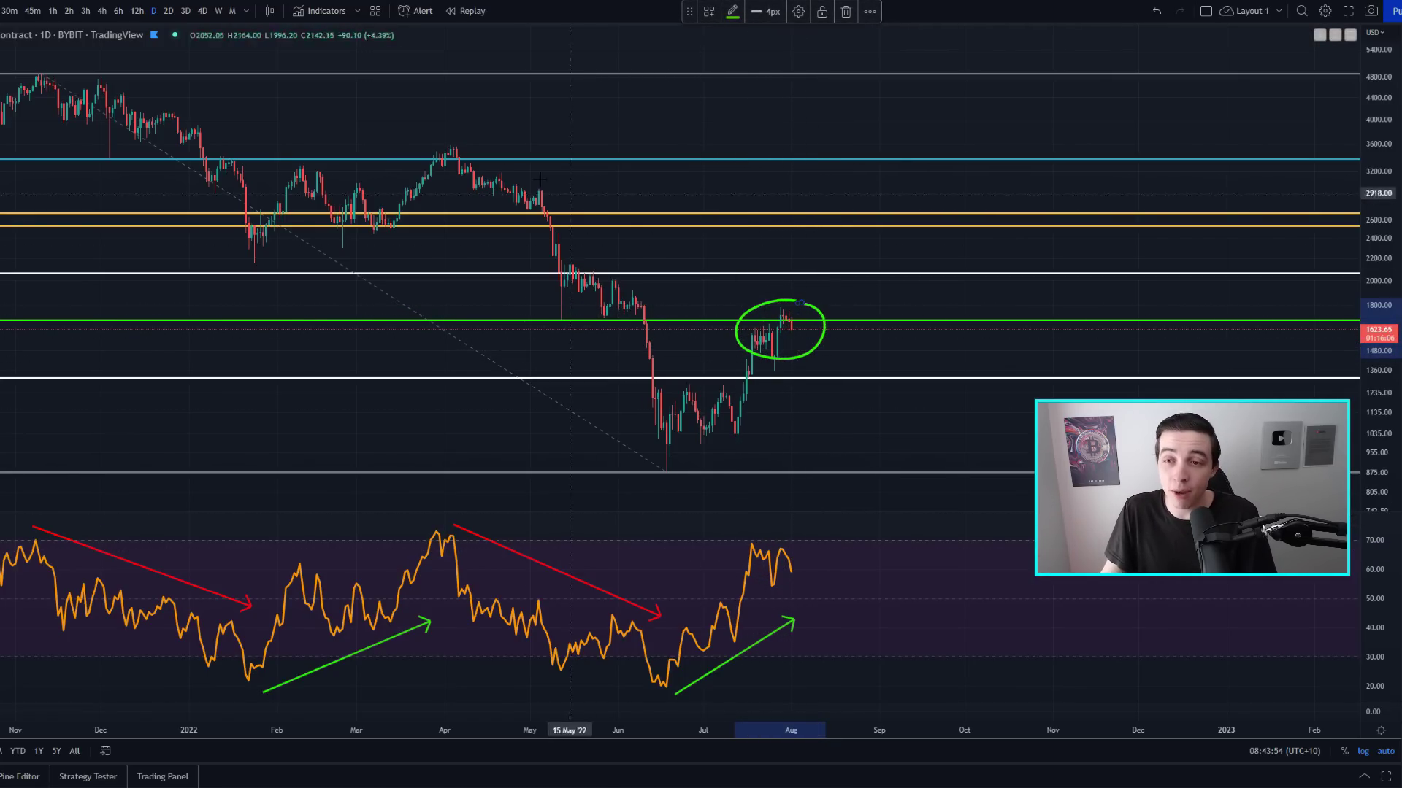
pyautogui.hotkey('ctrl', 'z')
# Mark the early-April price highs and the matching RSI peak above 70 on the daily chart, removing both drawings.
pyautogui.moveTo(457, 138)
pyautogui.mouseDown()
pyautogui.moveTo(431, 140)
pyautogui.moveTo(453, 184)
pyautogui.moveTo(447, 137)
pyautogui.moveTo(460, 145)
pyautogui.mouseUp()
pyautogui.hotkey('ctrl', 'z')
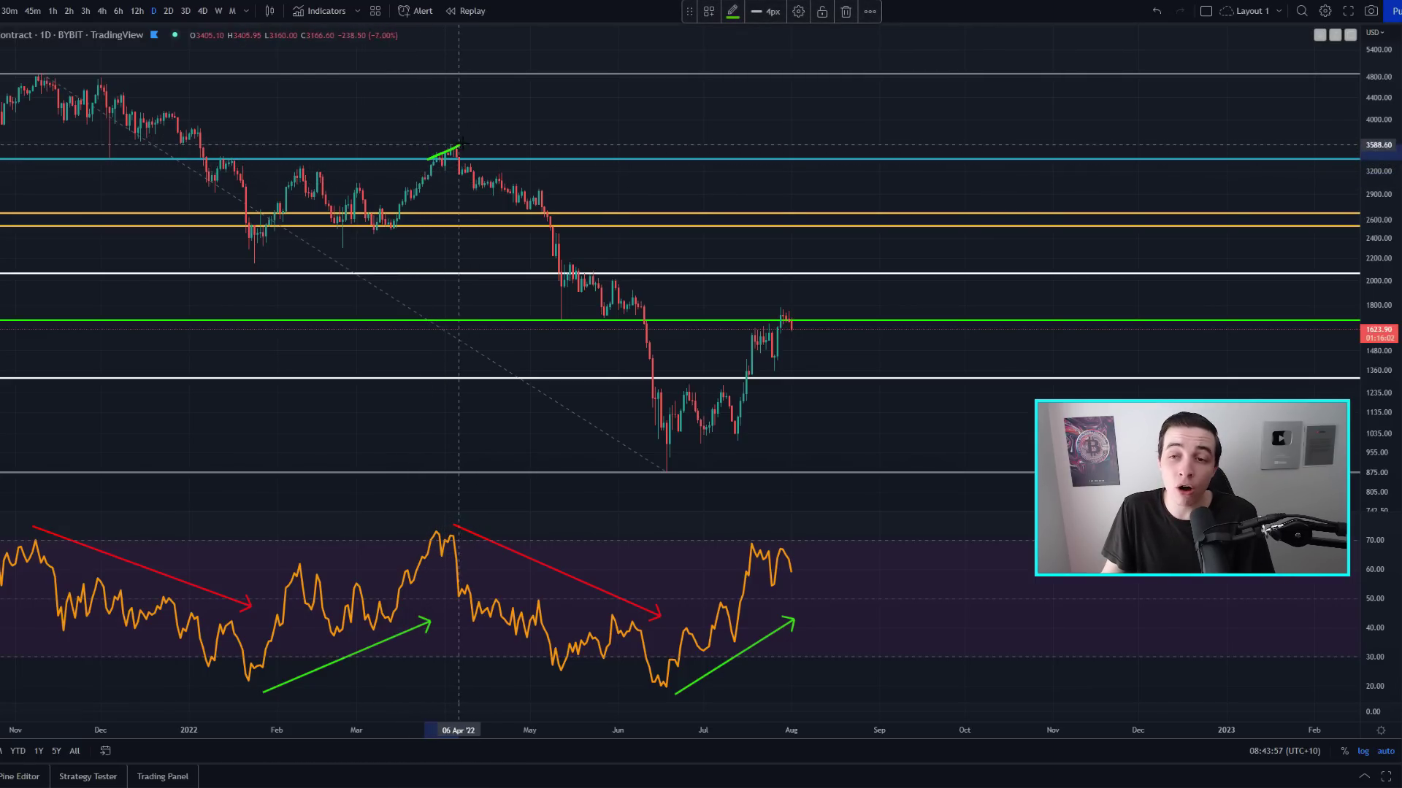
pyautogui.hotkey('ctrl', 'z')
pyautogui.moveTo(422, 527); pyautogui.dragTo(468, 541)
pyautogui.hotkey('ctrl', 'z')
# Circle the latest RSI peaks and the newest price highs around the green retracement level, erasing each circle.
pyautogui.moveTo(799, 545)
pyautogui.mouseDown()
pyautogui.moveTo(774, 529)
pyautogui.moveTo(757, 572)
pyautogui.moveTo(790, 533)
pyautogui.mouseUp()
pyautogui.hotkey('ctrl', 'z')
pyautogui.moveTo(785, 312); pyautogui.dragTo(776, 301)
pyautogui.hotkey('ctrl', 'z')
# Circle the early-April price highs, sketch a decline from the newest candles, and erase both drawings.
pyautogui.moveTo(461, 142)
pyautogui.mouseDown()
pyautogui.moveTo(438, 140)
pyautogui.moveTo(458, 142)
pyautogui.mouseUp()
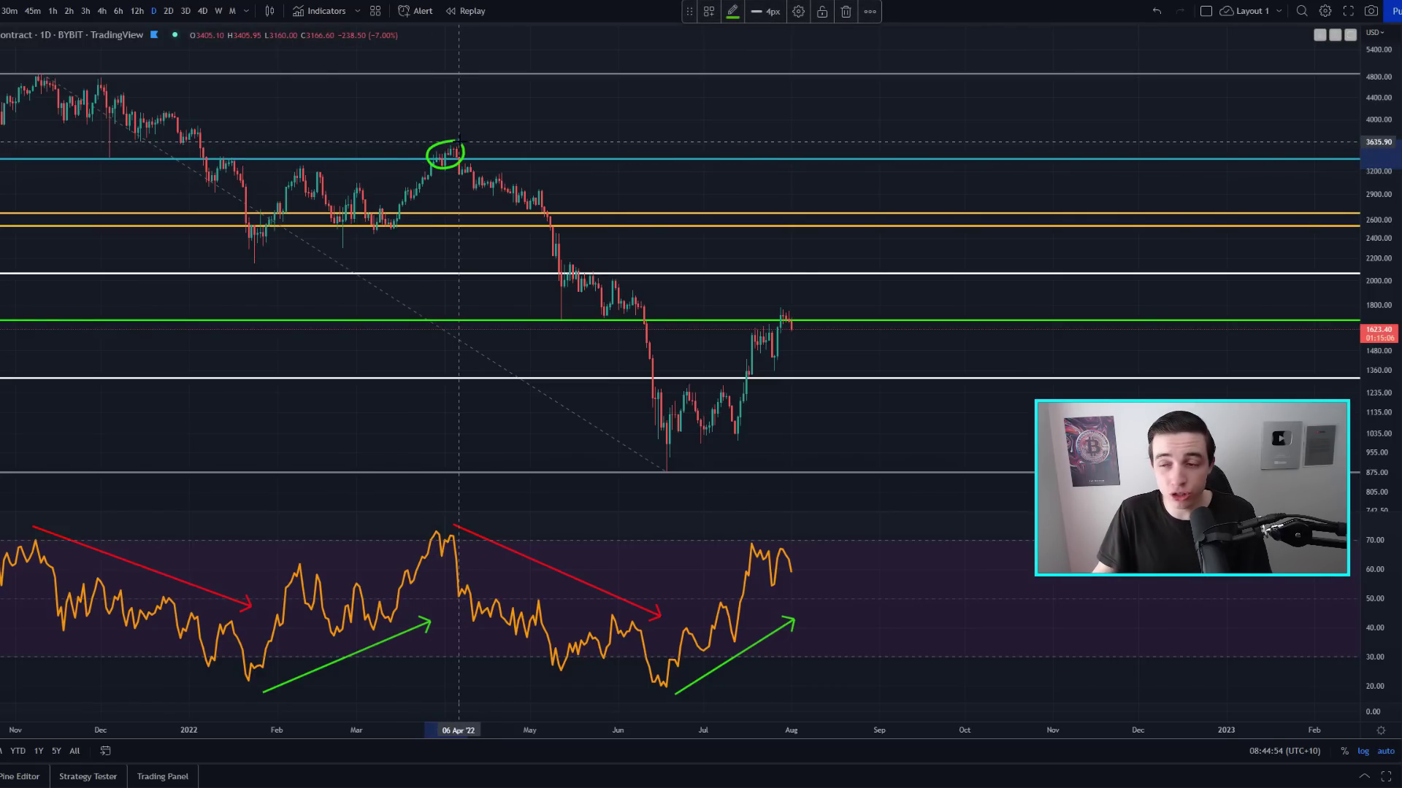
pyautogui.hotkey('ctrl', 'z')
pyautogui.moveTo(787, 316); pyautogui.dragTo(819, 364)
pyautogui.hotkey('ctrl', 'z')
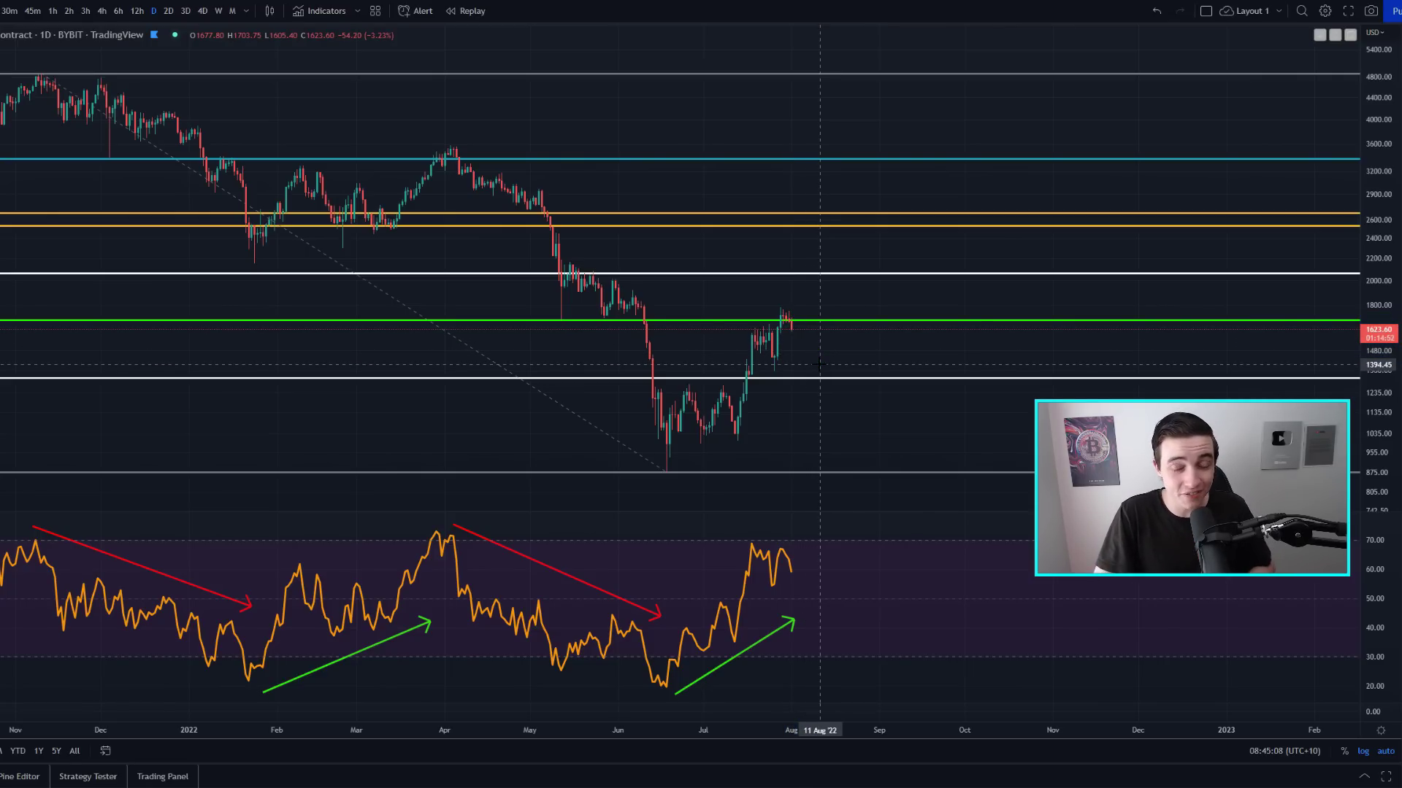
# Mark the early-May candles before the breakdown, sketch the decline from the green level again, and erase both drawings.
pyautogui.moveTo(562, 171)
pyautogui.mouseDown()
pyautogui.moveTo(454, 313)
pyautogui.moveTo(635, 226)
pyautogui.moveTo(533, 159)
pyautogui.mouseUp()
pyautogui.hotkey('ctrl', 'z')
pyautogui.moveTo(787, 319); pyautogui.dragTo(827, 356)
pyautogui.hotkey('ctrl', 'z')
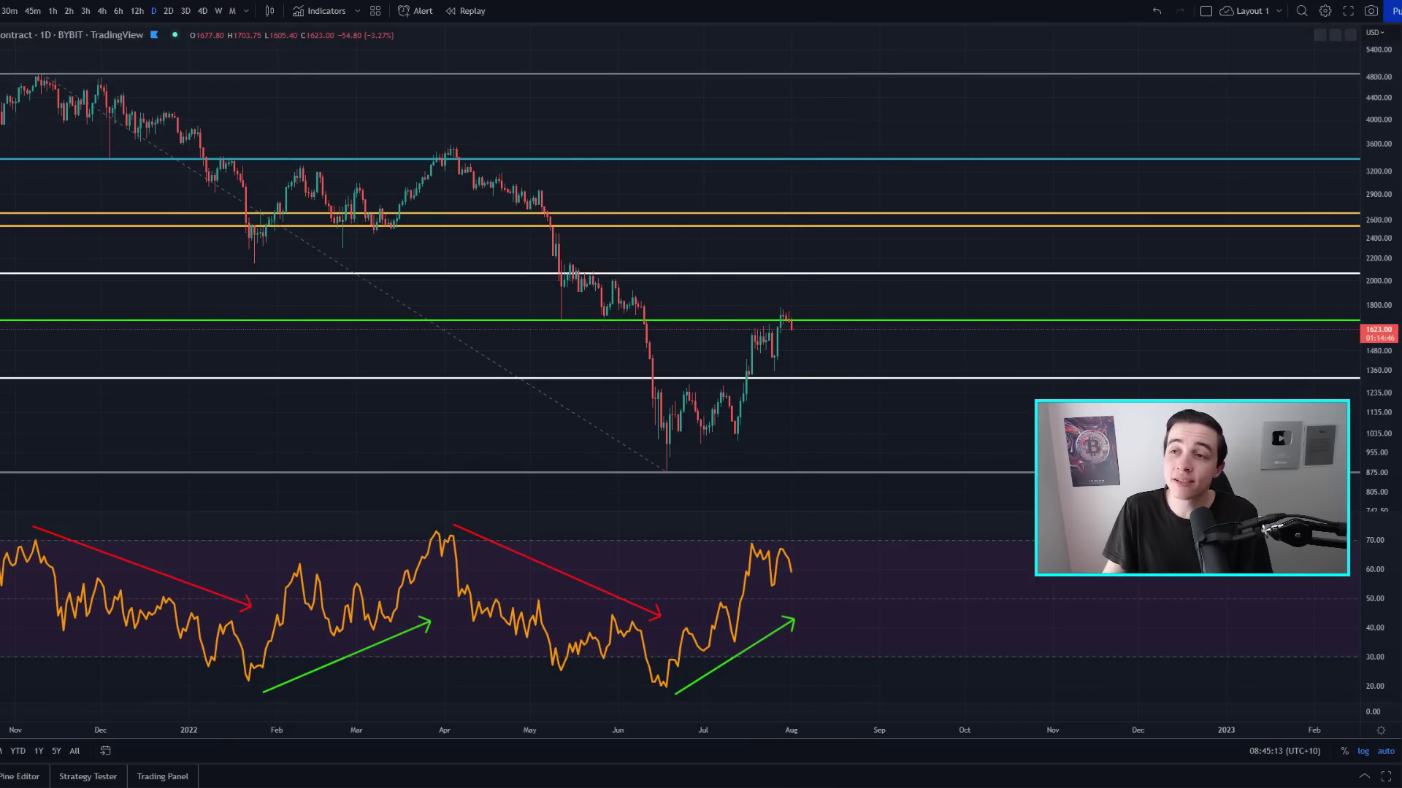
# Switch to the Binance US 4-hour chart and circle the latest candles dropping below the yellow moving average, erasing the circles.
pyautogui.hotkey('ctrl', 'Tab')
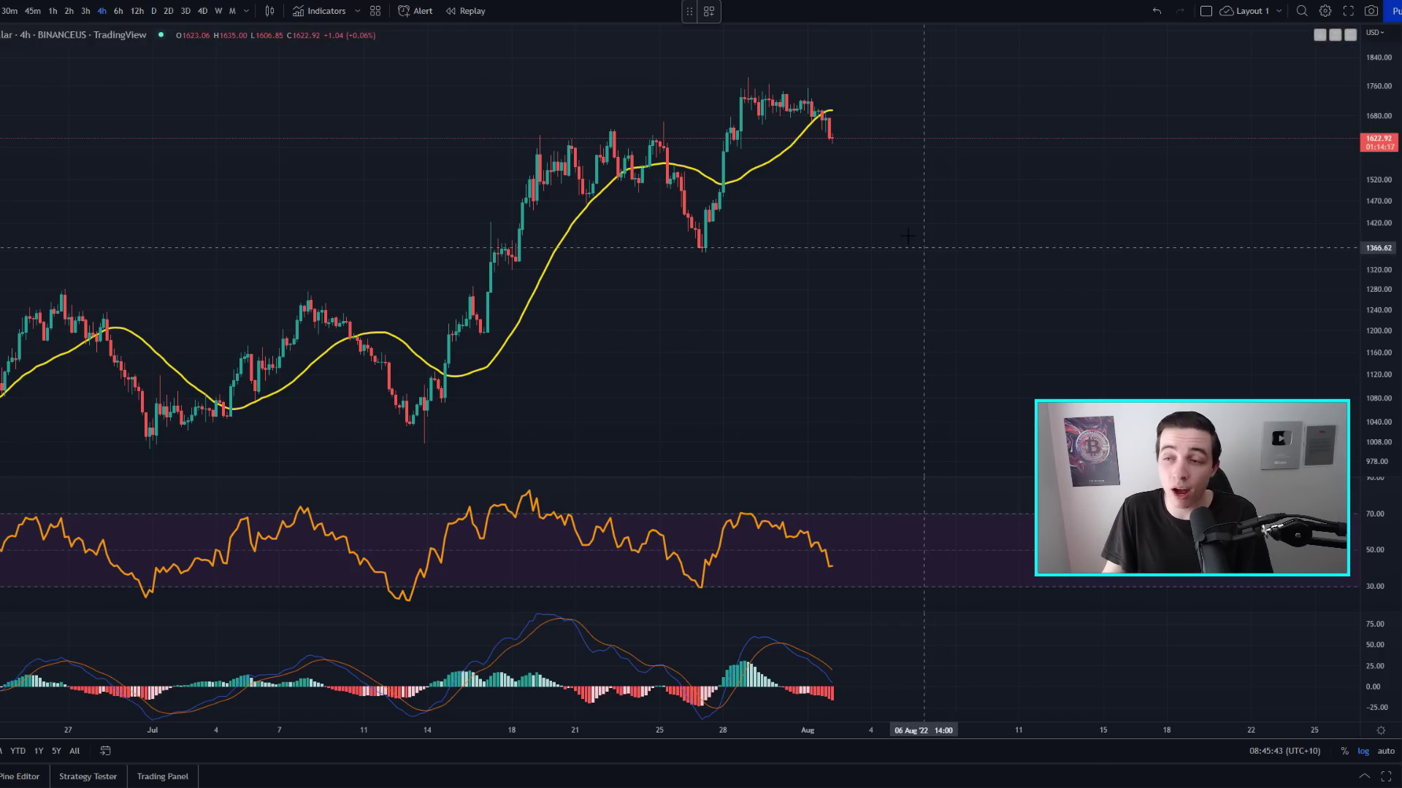
pyautogui.moveTo(839, 105)
pyautogui.mouseDown()
pyautogui.moveTo(811, 115)
pyautogui.moveTo(830, 157)
pyautogui.mouseUp()
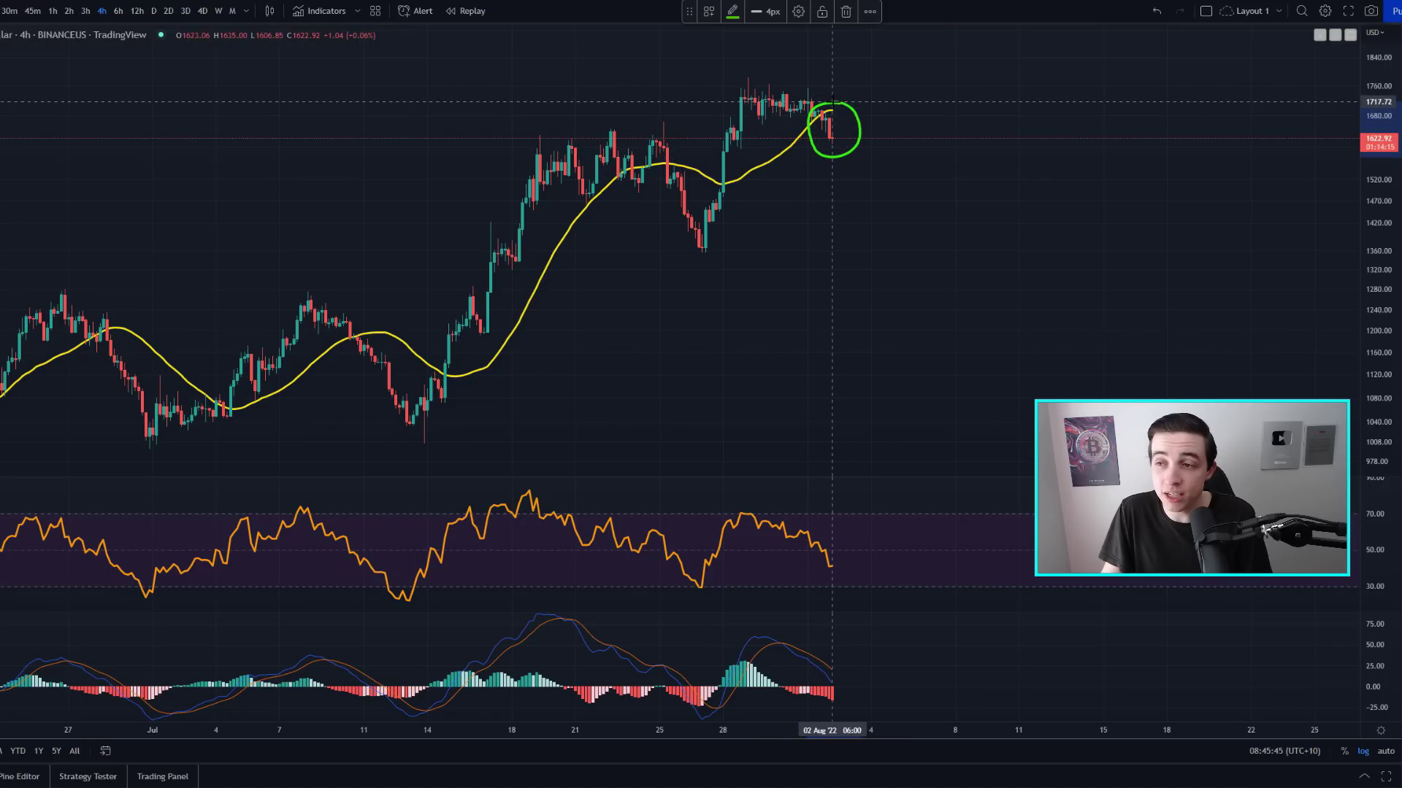
pyautogui.press('Delete')
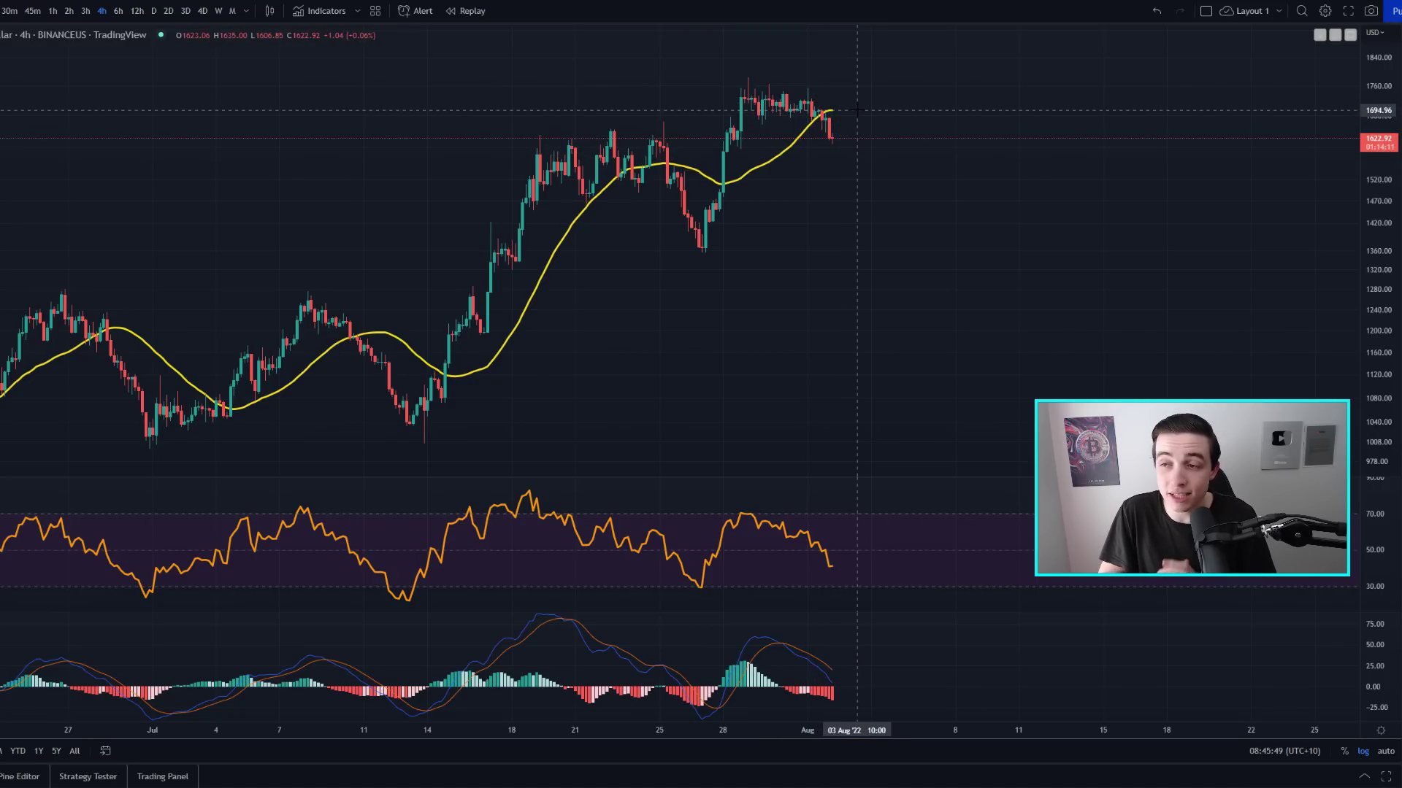
pyautogui.moveTo(855, 101)
pyautogui.mouseDown()
pyautogui.moveTo(801, 117)
pyautogui.moveTo(851, 158)
pyautogui.moveTo(839, 99)
pyautogui.mouseUp()
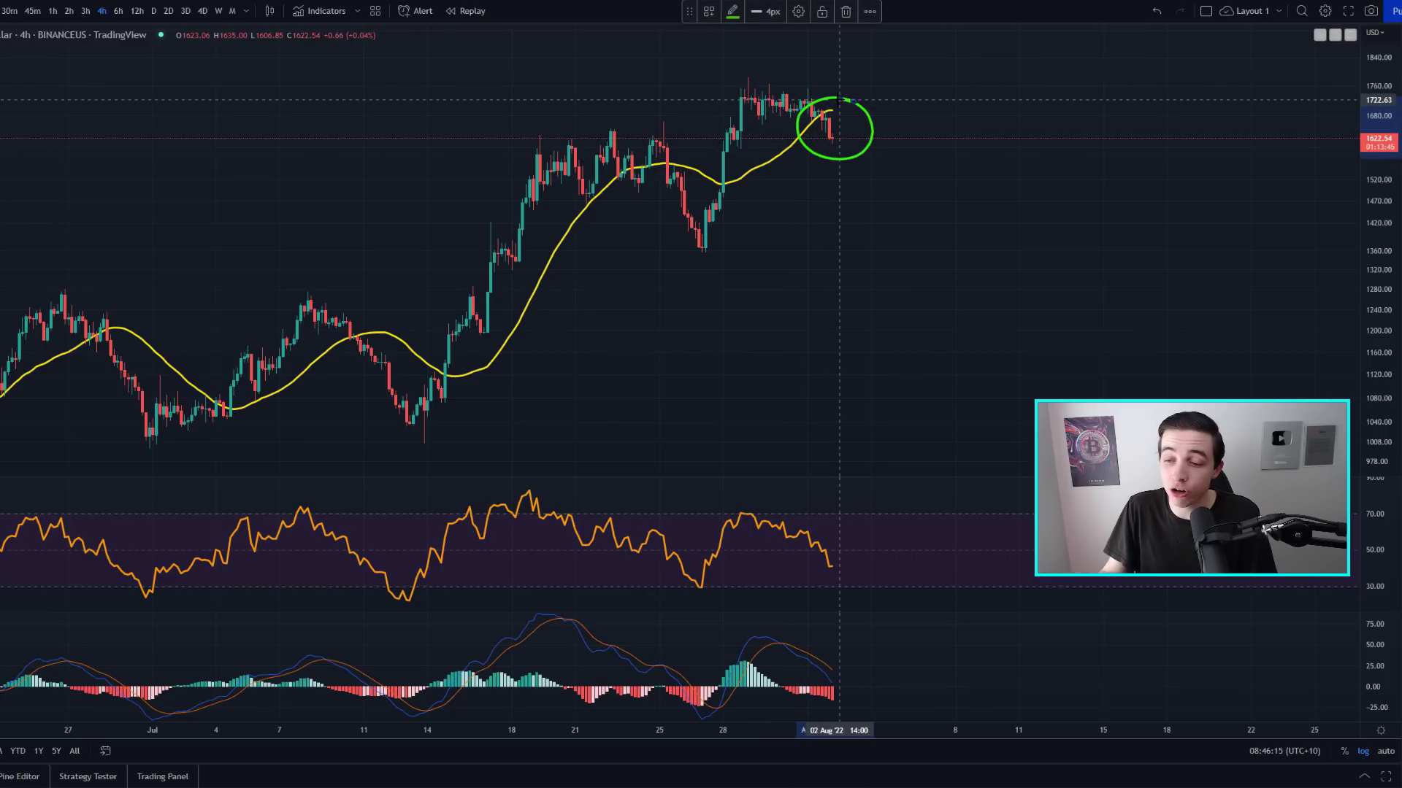
pyautogui.press('Delete')
# Trace the RSI decline from late July and mark the MACD histogram around 30 July, erasing both drawings.
pyautogui.moveTo(739, 516); pyautogui.dragTo(826, 562)
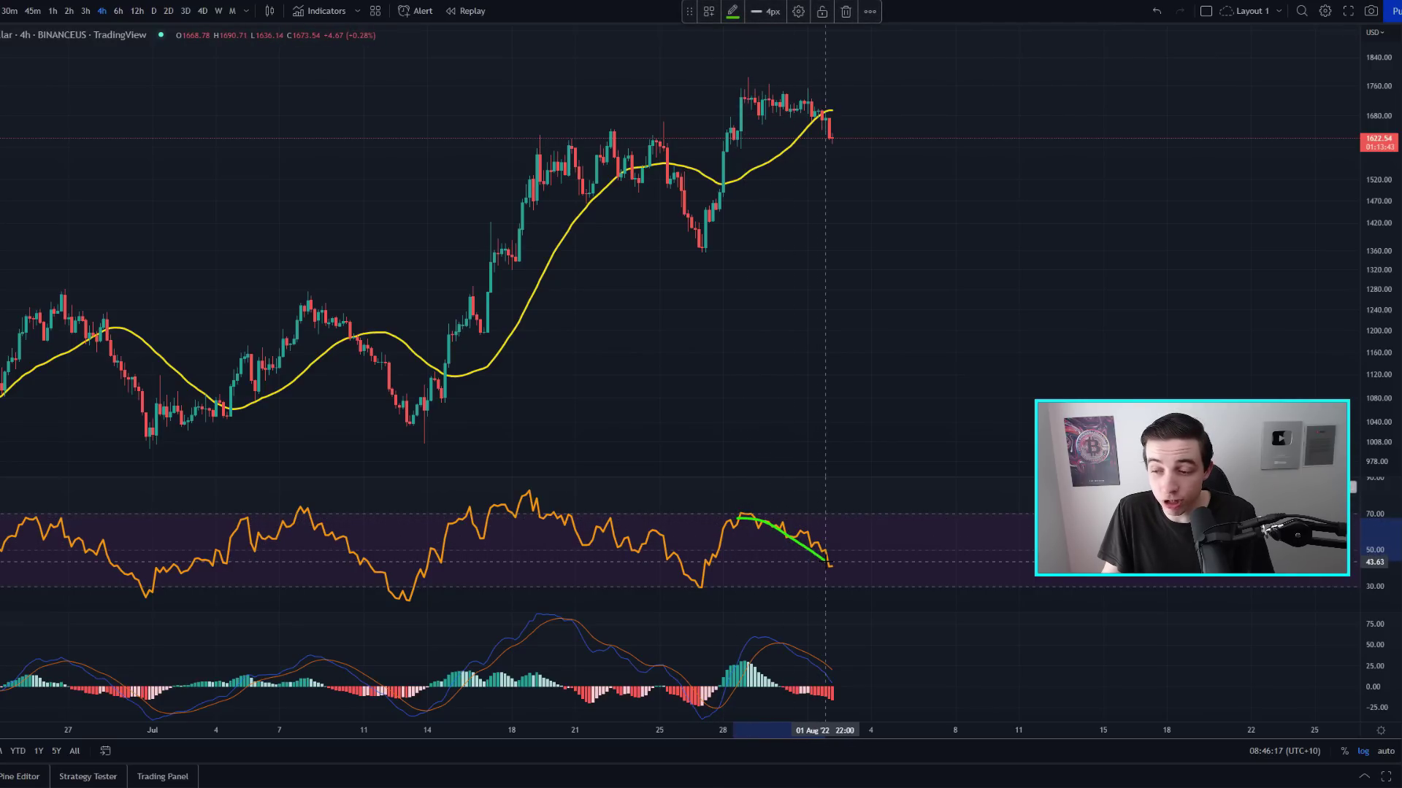
pyautogui.press('Delete')
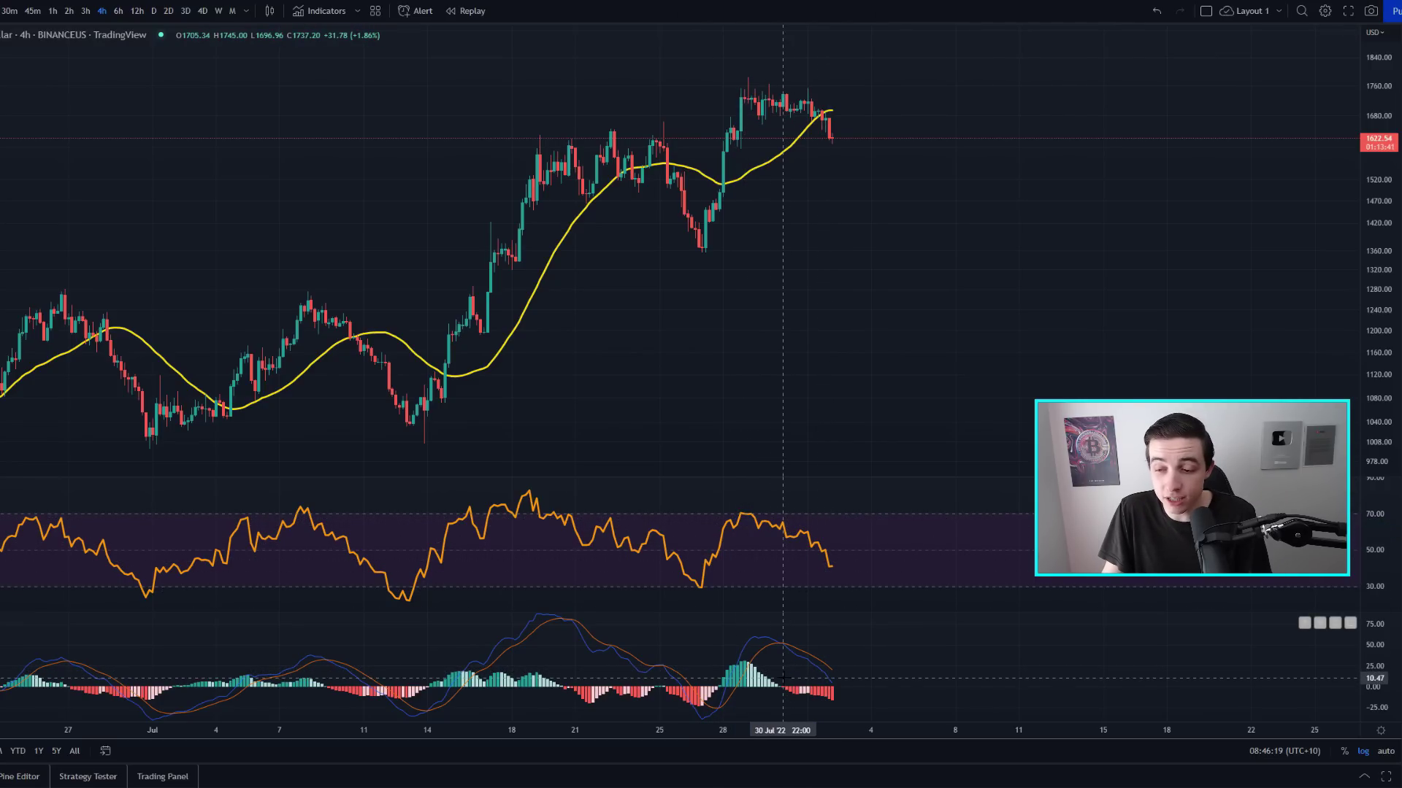
pyautogui.moveTo(787, 676)
pyautogui.mouseDown()
pyautogui.moveTo(789, 703)
pyautogui.moveTo(786, 675)
pyautogui.mouseUp()
pyautogui.press('Delete')
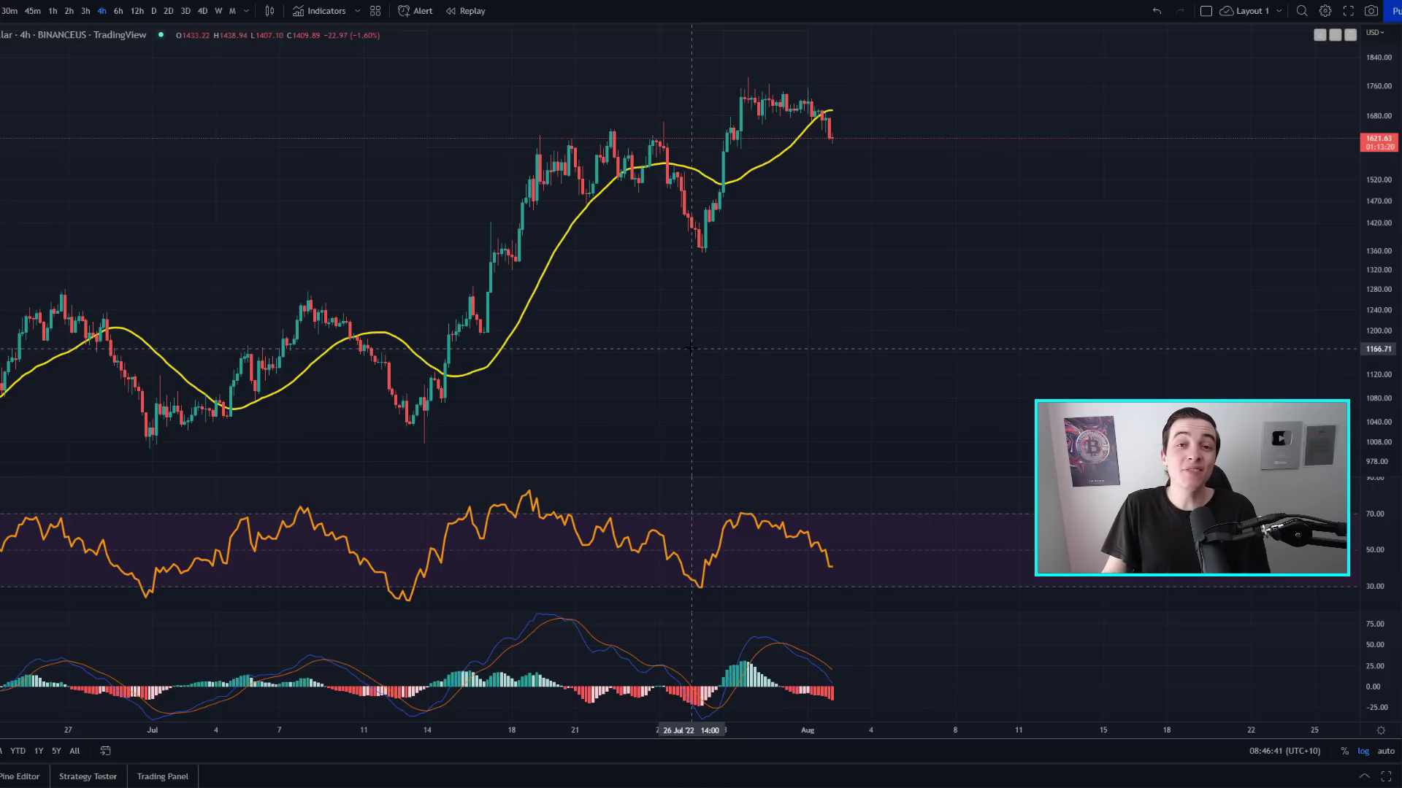
# Mark the earlier breaks below the yellow moving average in late July, mid-July and late June, erasing each drawing.
pyautogui.moveTo(681, 154)
pyautogui.mouseDown()
pyautogui.moveTo(649, 174)
pyautogui.moveTo(684, 183)
pyautogui.moveTo(660, 155)
pyautogui.mouseUp()
pyautogui.press('Delete')
pyautogui.moveTo(373, 321)
pyautogui.mouseDown()
pyautogui.moveTo(344, 348)
pyautogui.moveTo(367, 329)
pyautogui.mouseUp()
pyautogui.press('Delete')
pyautogui.moveTo(128, 319)
pyautogui.mouseDown()
pyautogui.moveTo(89, 354)
pyautogui.moveTo(121, 324)
pyautogui.mouseUp()
pyautogui.press('Delete')
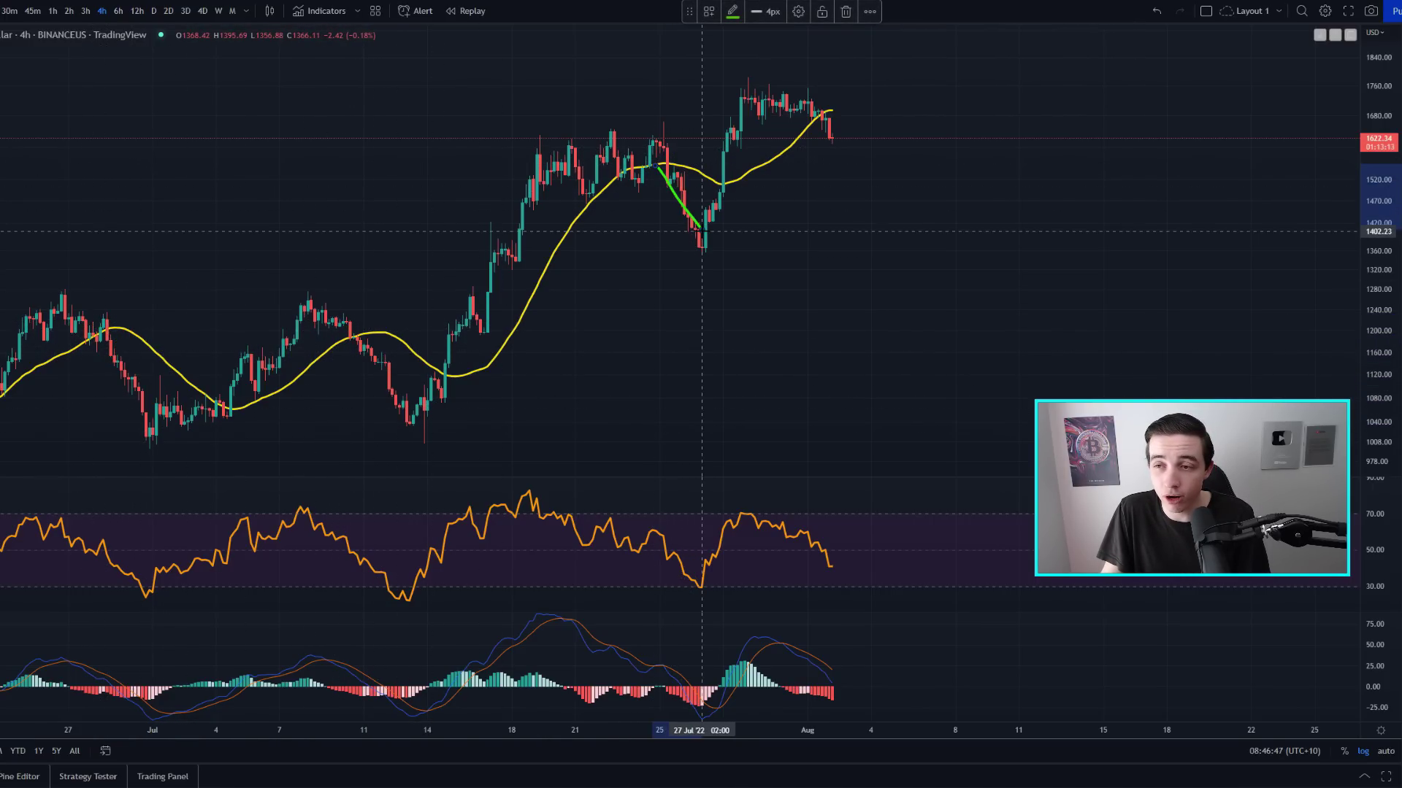
# Measure the price drops following the late-June, 10 July and 25 July breaks below the moving average.
pyautogui.keyDown('shift'); pyautogui.click(107, 336); pyautogui.keyUp('shift')
pyautogui.click(146, 400)
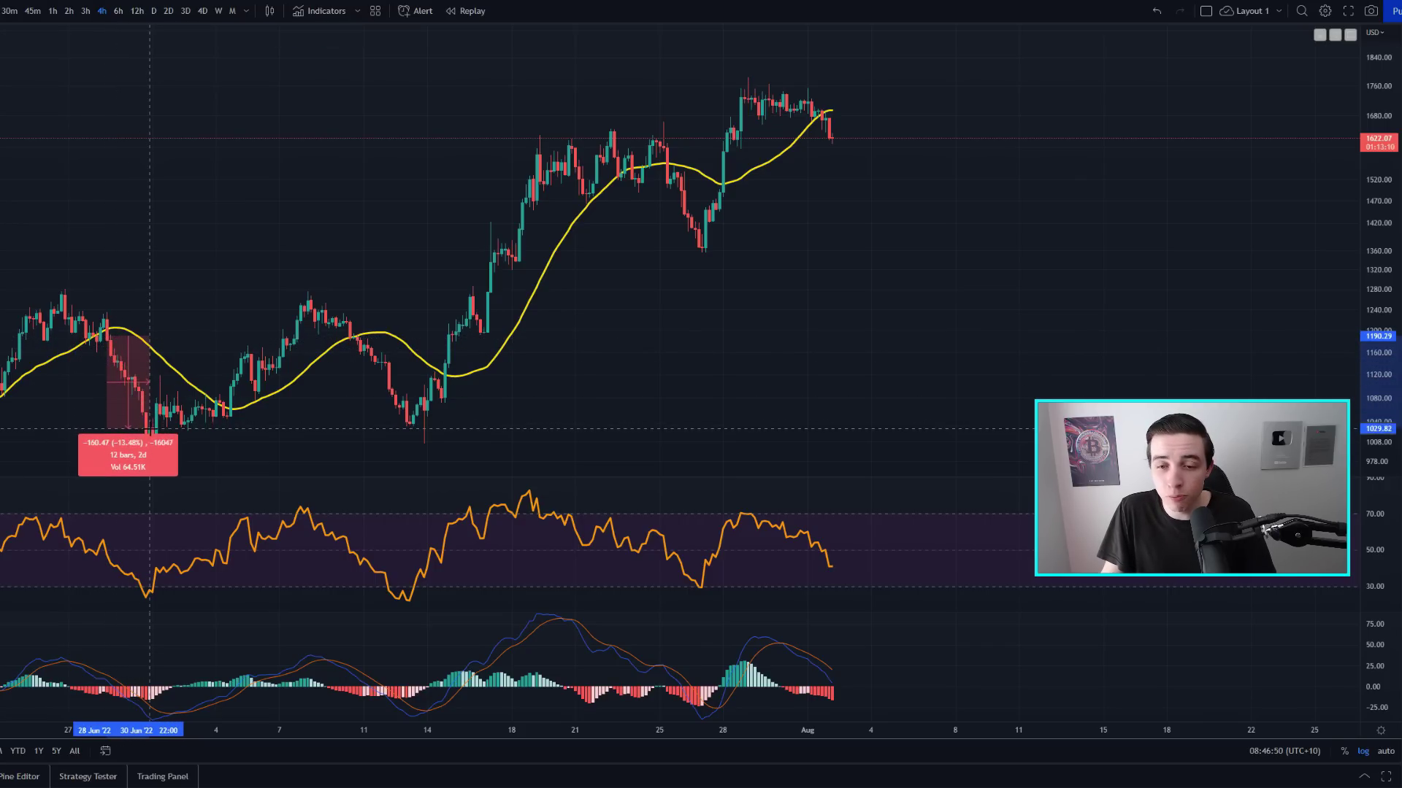
pyautogui.keyDown('shift'); pyautogui.click(354, 337); pyautogui.keyUp('shift')
pyautogui.click(405, 409)
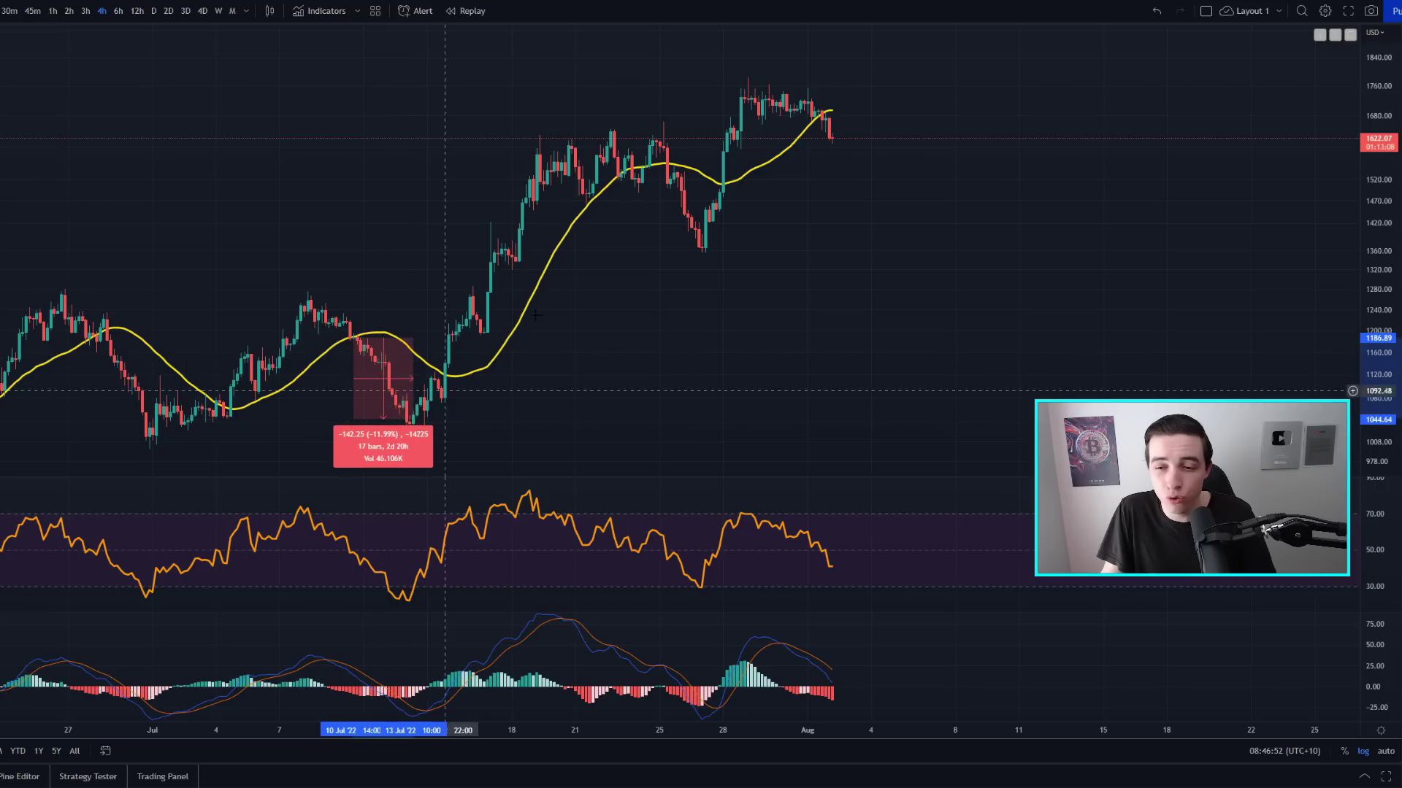
pyautogui.keyDown('shift'); pyautogui.click(664, 168); pyautogui.keyUp('shift')
pyautogui.click(792, 285)
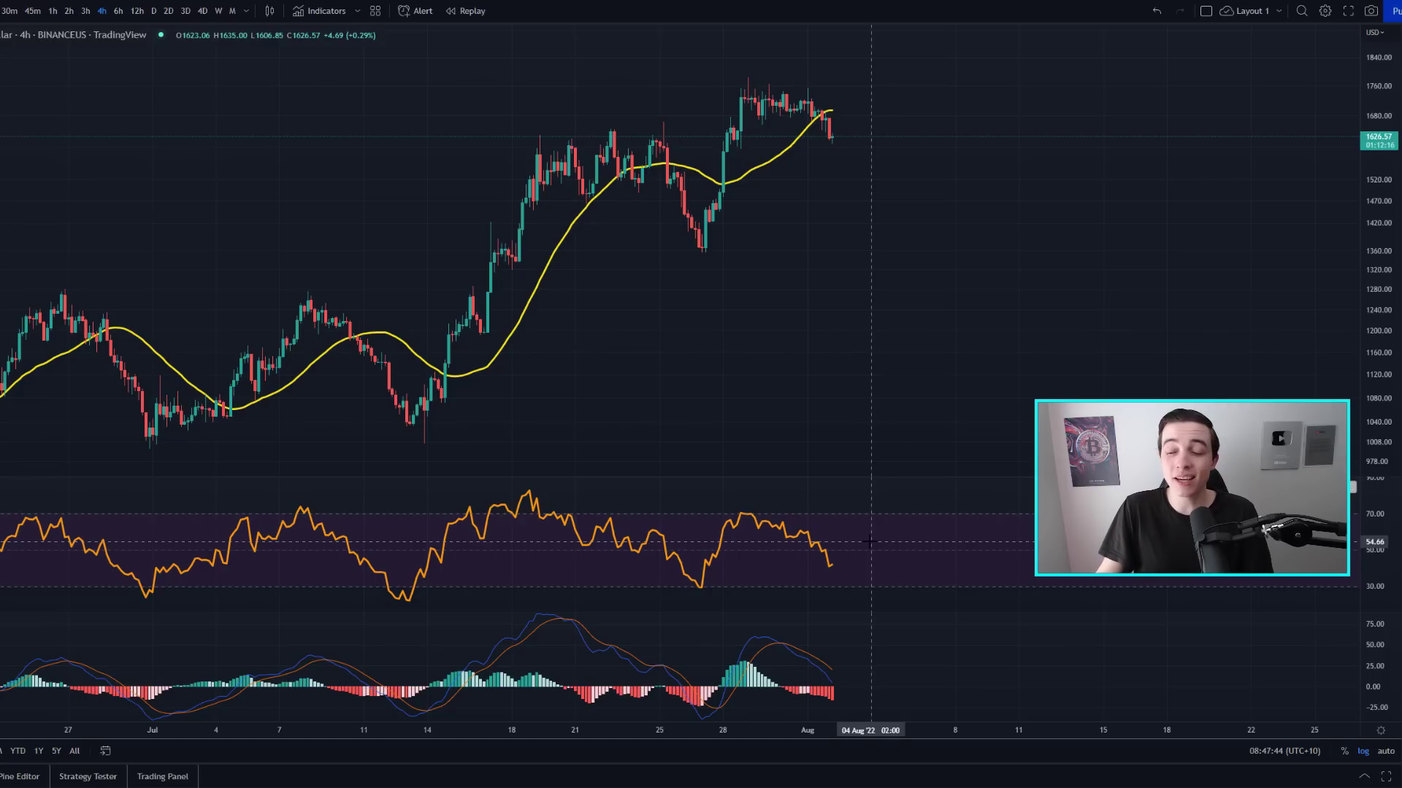
# Mark the area beside the newest RSI reading on the 4-hour chart and remove the marking.
pyautogui.moveTo(847, 547)
pyautogui.mouseDown()
pyautogui.moveTo(810, 560)
pyautogui.moveTo(851, 590)
pyautogui.moveTo(826, 541)
pyautogui.moveTo(841, 584)
pyautogui.moveTo(864, 562)
pyautogui.moveTo(840, 587)
pyautogui.moveTo(870, 562)
pyautogui.mouseUp()
pyautogui.press('Delete')
pyautogui.hotkey('ctrl', 'z')
pyautogui.hotkey('ctrl', 'z')
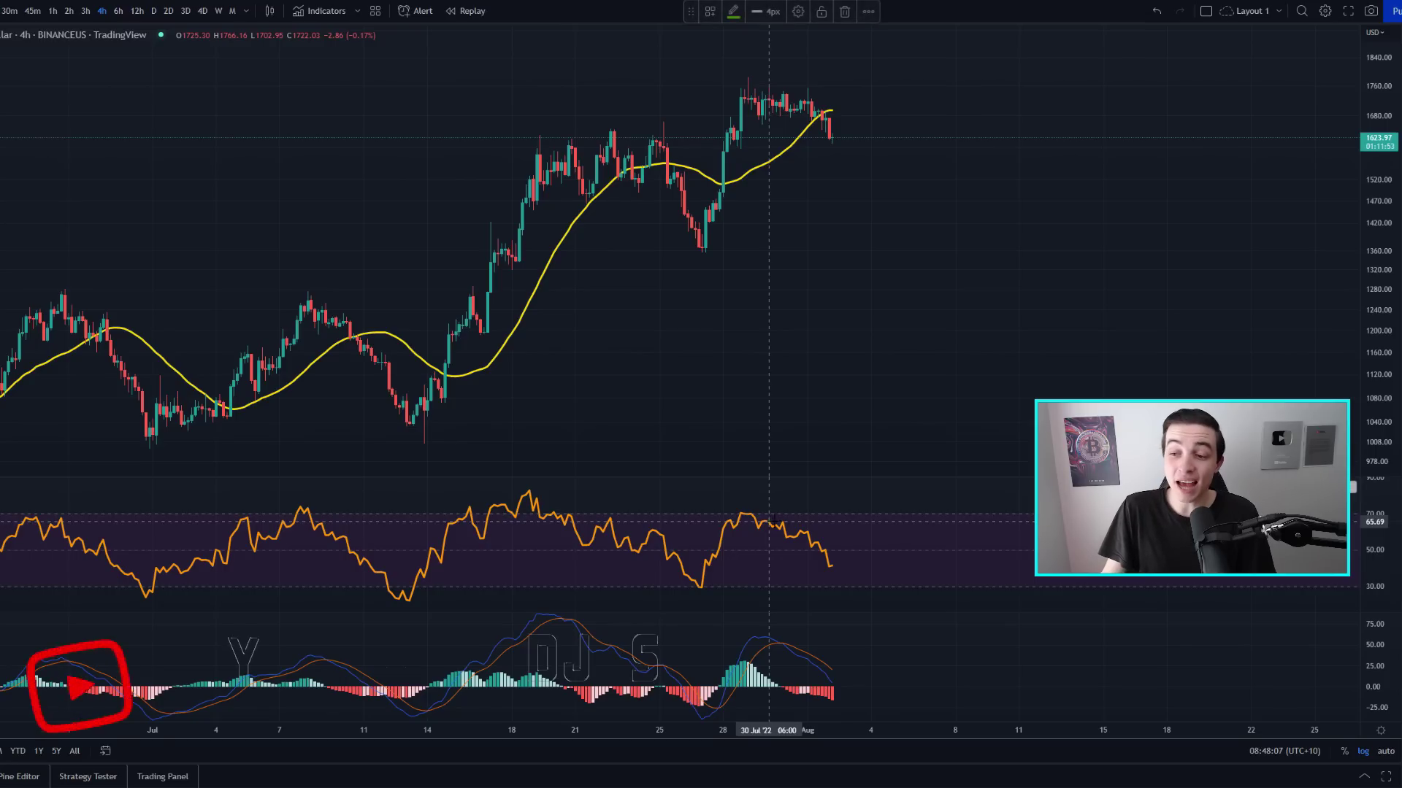
# Trace the RSI decline from 30 July toward the 30 level, extend a stroke forward from the current price, and remove both.
pyautogui.moveTo(772, 523)
pyautogui.mouseDown()
pyautogui.moveTo(805, 538)
pyautogui.moveTo(842, 590)
pyautogui.moveTo(863, 563)
pyautogui.moveTo(834, 578)
pyautogui.moveTo(839, 590)
pyautogui.moveTo(860, 556)
pyautogui.moveTo(841, 598)
pyautogui.moveTo(844, 580)
pyautogui.mouseUp()
pyautogui.hotkey('ctrl', 'z')
pyautogui.hotkey('ctrl', 'z')
pyautogui.hotkey('ctrl', 'z')
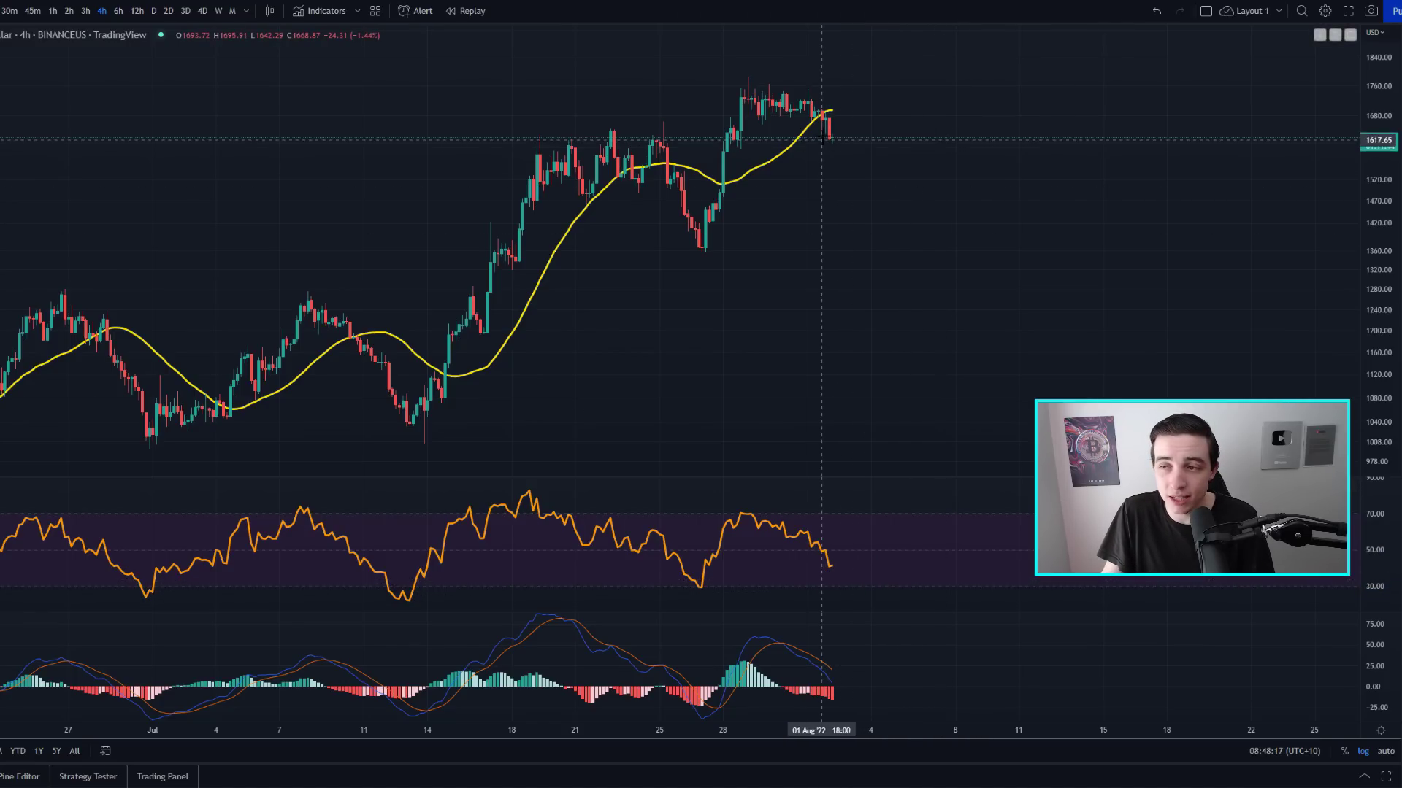
pyautogui.moveTo(832, 138)
pyautogui.mouseDown()
pyautogui.moveTo(853, 175)
pyautogui.moveTo(887, 138)
pyautogui.mouseUp()
pyautogui.hotkey('ctrl', 'z')
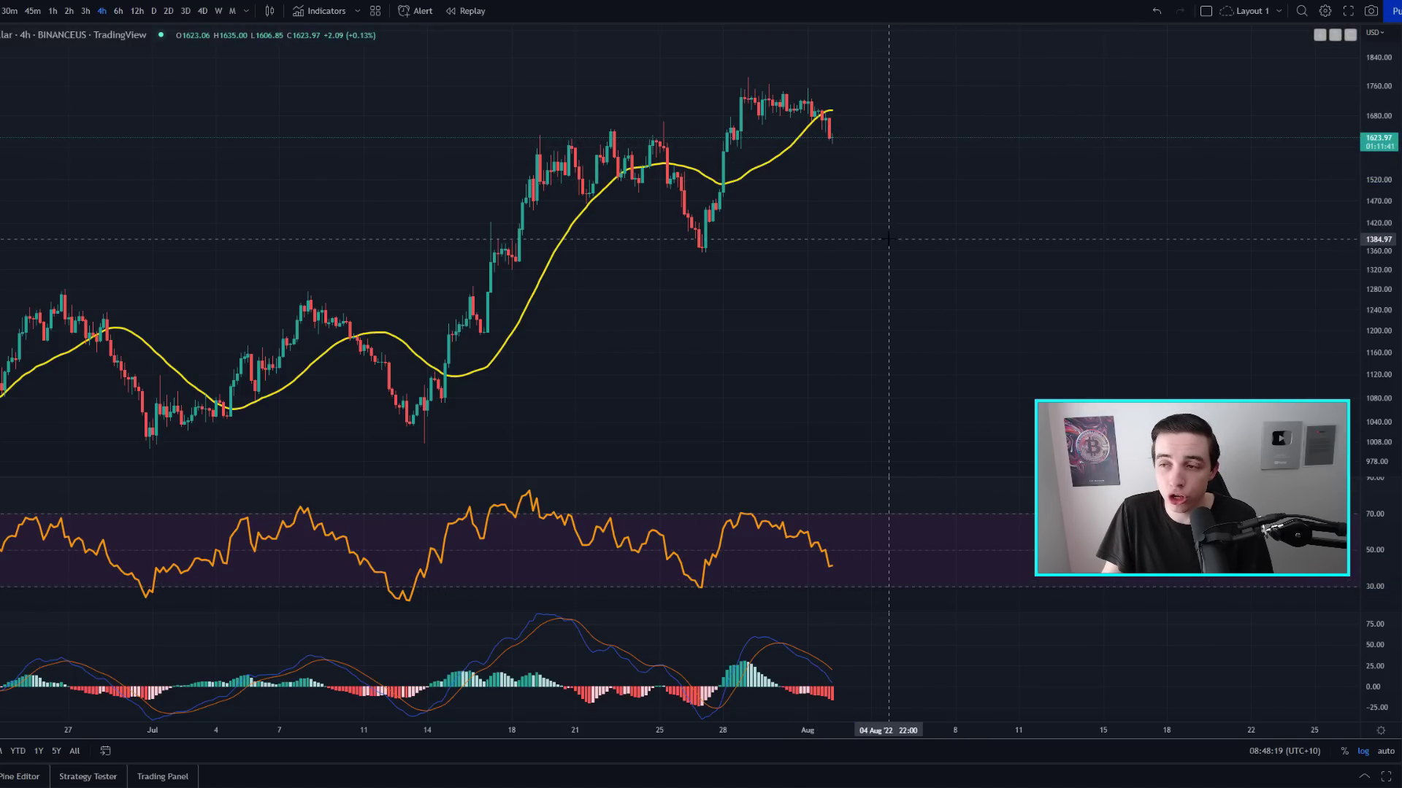
# Circle the three previous RSI lows near the 30 level in late July, mid-July and early July, erasing each circle.
pyautogui.moveTo(714, 575)
pyautogui.mouseDown()
pyautogui.moveTo(679, 582)
pyautogui.moveTo(715, 584)
pyautogui.mouseUp()
pyautogui.hotkey('ctrl', 'z')
pyautogui.moveTo(423, 578)
pyautogui.mouseDown()
pyautogui.moveTo(374, 592)
pyautogui.moveTo(413, 583)
pyautogui.mouseUp()
pyautogui.hotkey('ctrl', 'z')
pyautogui.moveTo(167, 581)
pyautogui.mouseDown()
pyautogui.moveTo(143, 584)
pyautogui.moveTo(164, 603)
pyautogui.moveTo(153, 579)
pyautogui.mouseUp()
pyautogui.hotkey('ctrl', 'z')
# Mark the matching price lows of early July, mid-July and late July on the 4-hour chart, erasing each marking.
pyautogui.moveTo(133, 442); pyautogui.dragTo(168, 447)
pyautogui.hotkey('ctrl', 'z')
pyautogui.moveTo(387, 426); pyautogui.dragTo(443, 424)
pyautogui.press('Delete')
pyautogui.moveTo(682, 238); pyautogui.dragTo(716, 266)
pyautogui.press('Delete')
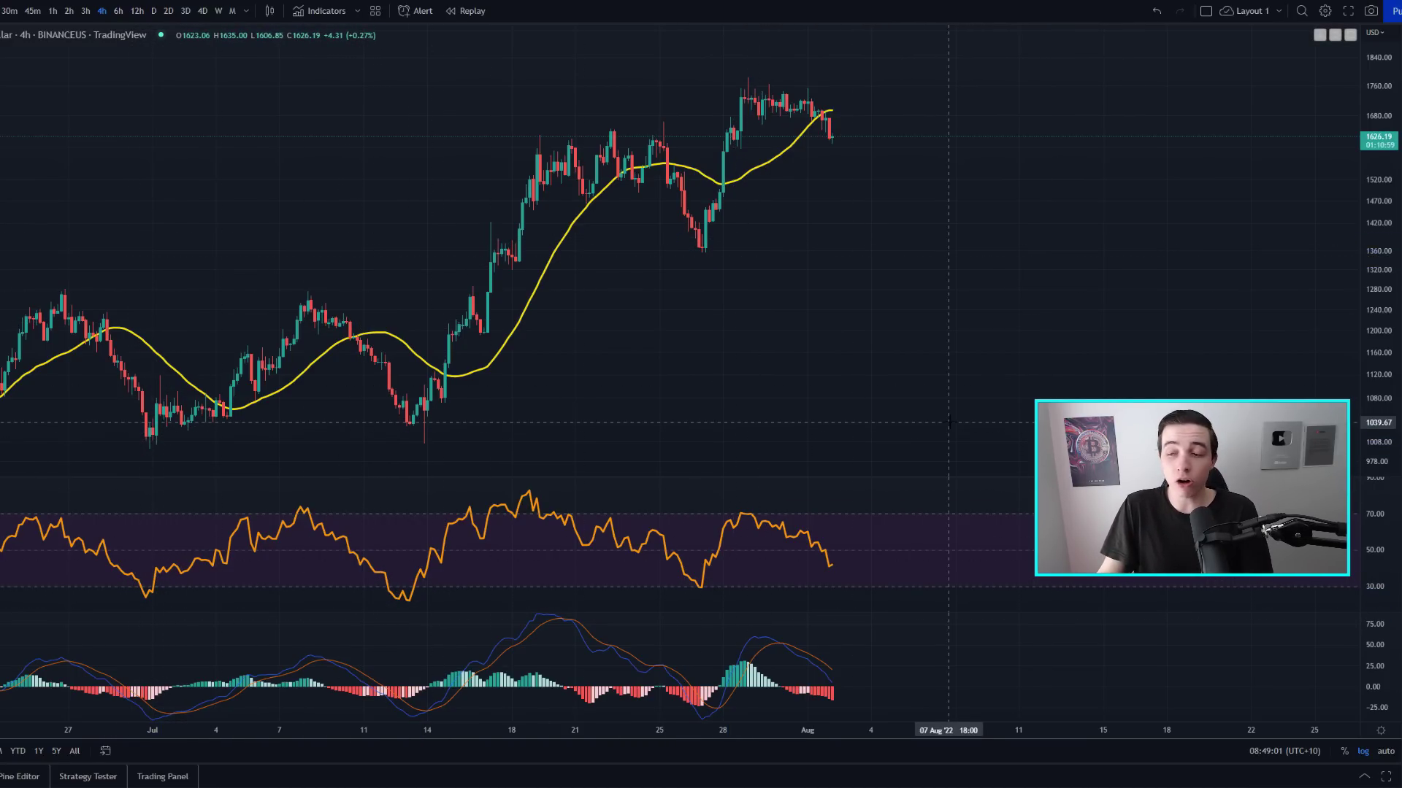
# Circle the area below the newest RSI reading and the latest MACD histogram bars, erasing both circles.
pyautogui.moveTo(863, 563)
pyautogui.mouseDown()
pyautogui.moveTo(848, 559)
pyautogui.moveTo(861, 564)
pyautogui.mouseUp()
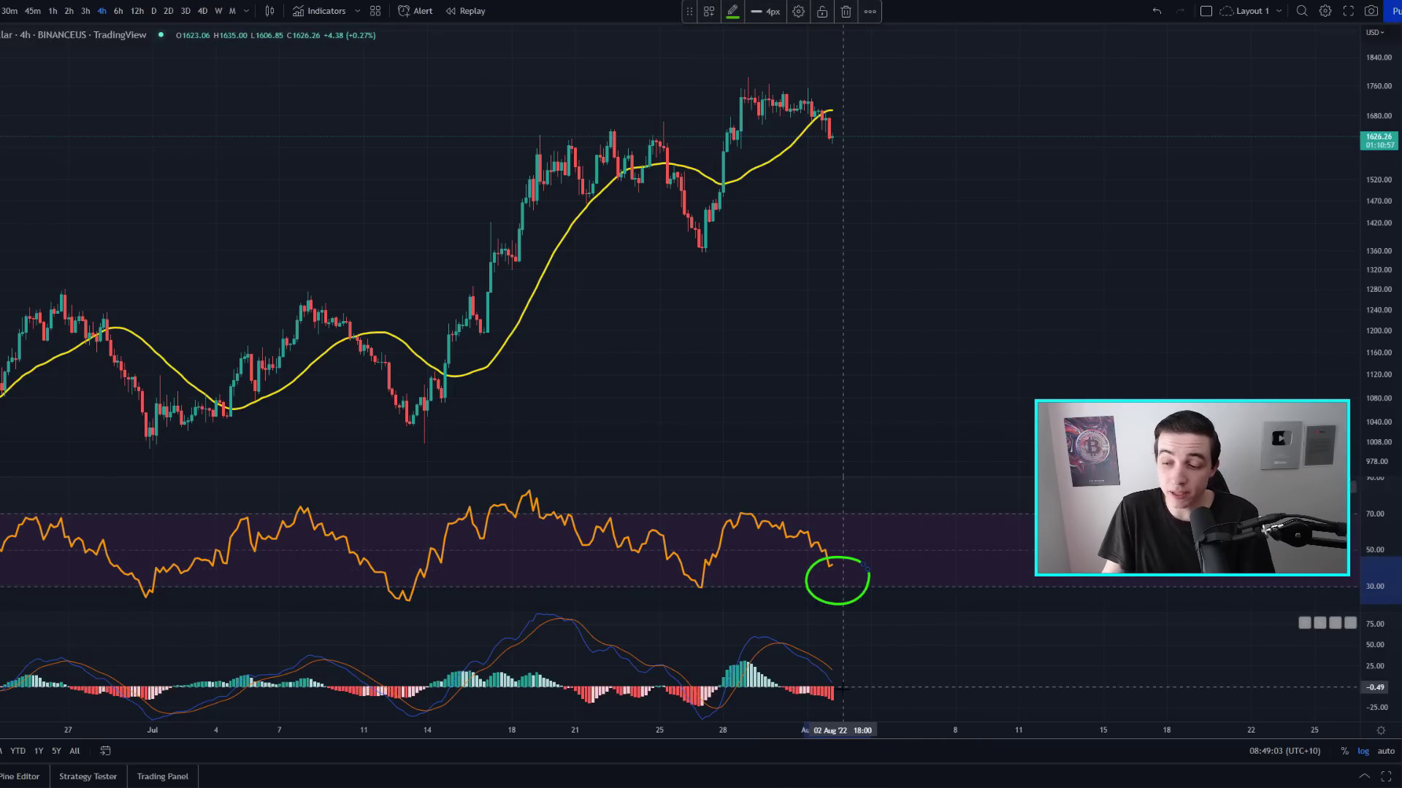
pyautogui.hotkey('ctrl', 'z')
pyautogui.moveTo(846, 661)
pyautogui.mouseDown()
pyautogui.moveTo(860, 697)
pyautogui.moveTo(844, 664)
pyautogui.mouseUp()
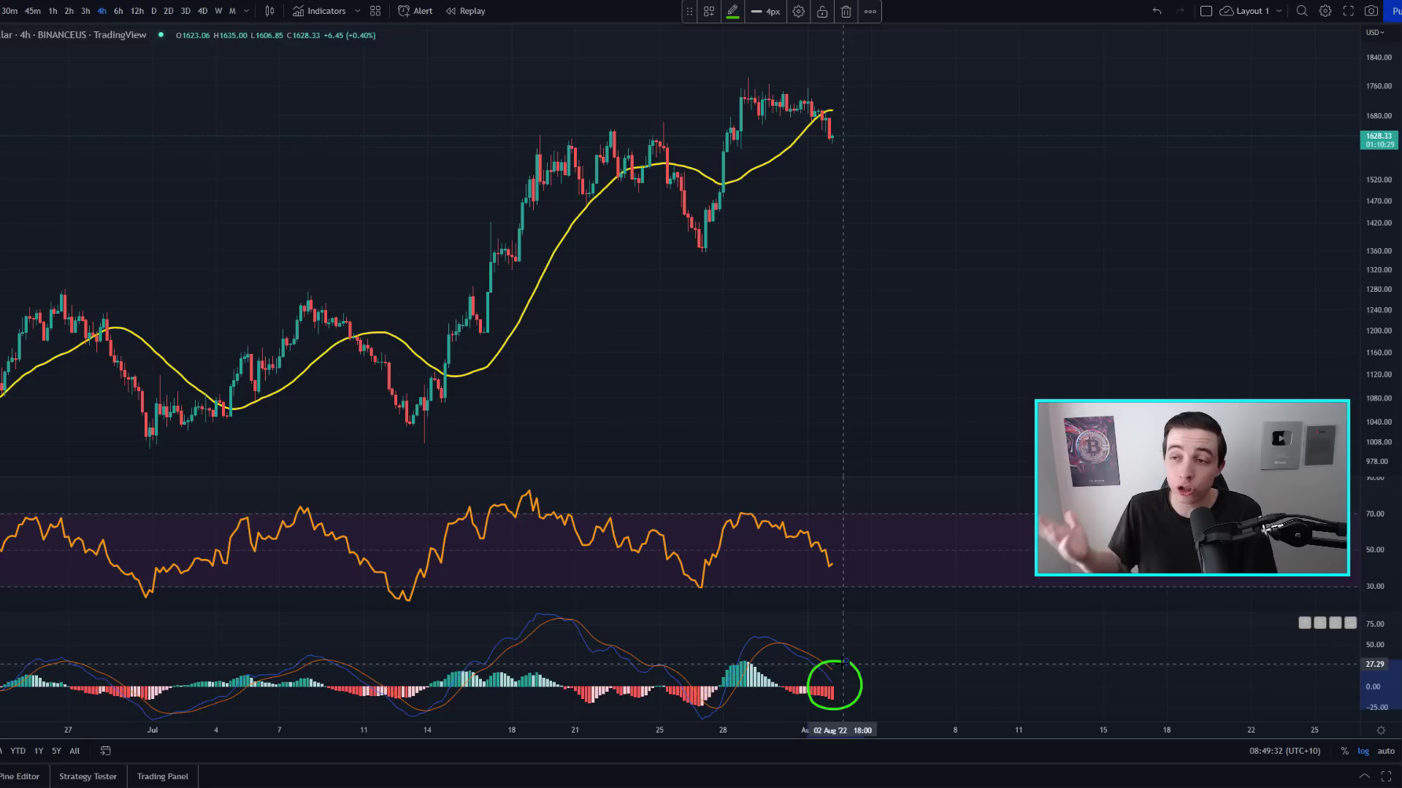
pyautogui.hotkey('ctrl', 'z')
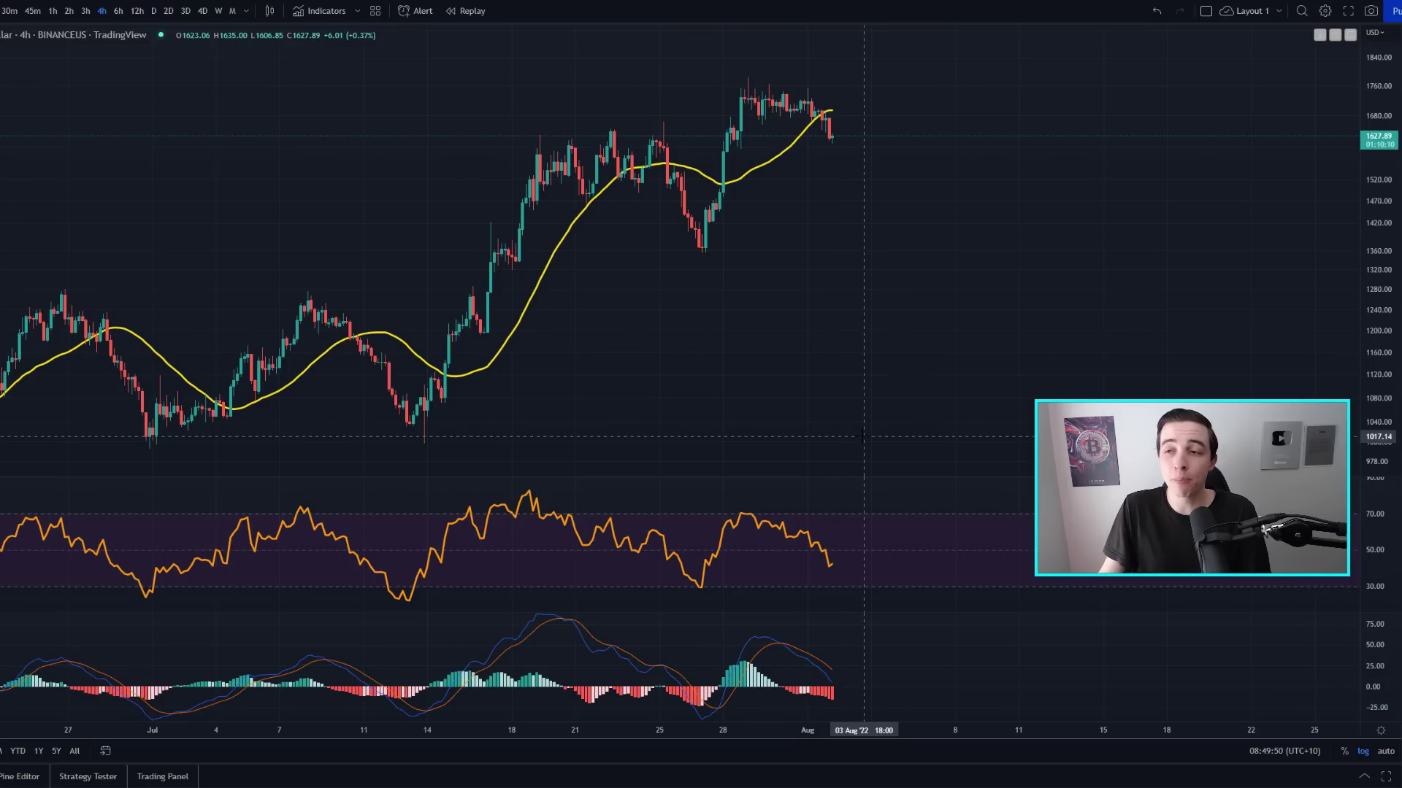
# Circle the newest candles at the yellow moving average, sketch upward and downward price paths from them, and erase all drawings.
pyautogui.moveTo(854, 100)
pyautogui.mouseDown()
pyautogui.moveTo(797, 119)
pyautogui.moveTo(871, 107)
pyautogui.mouseUp()
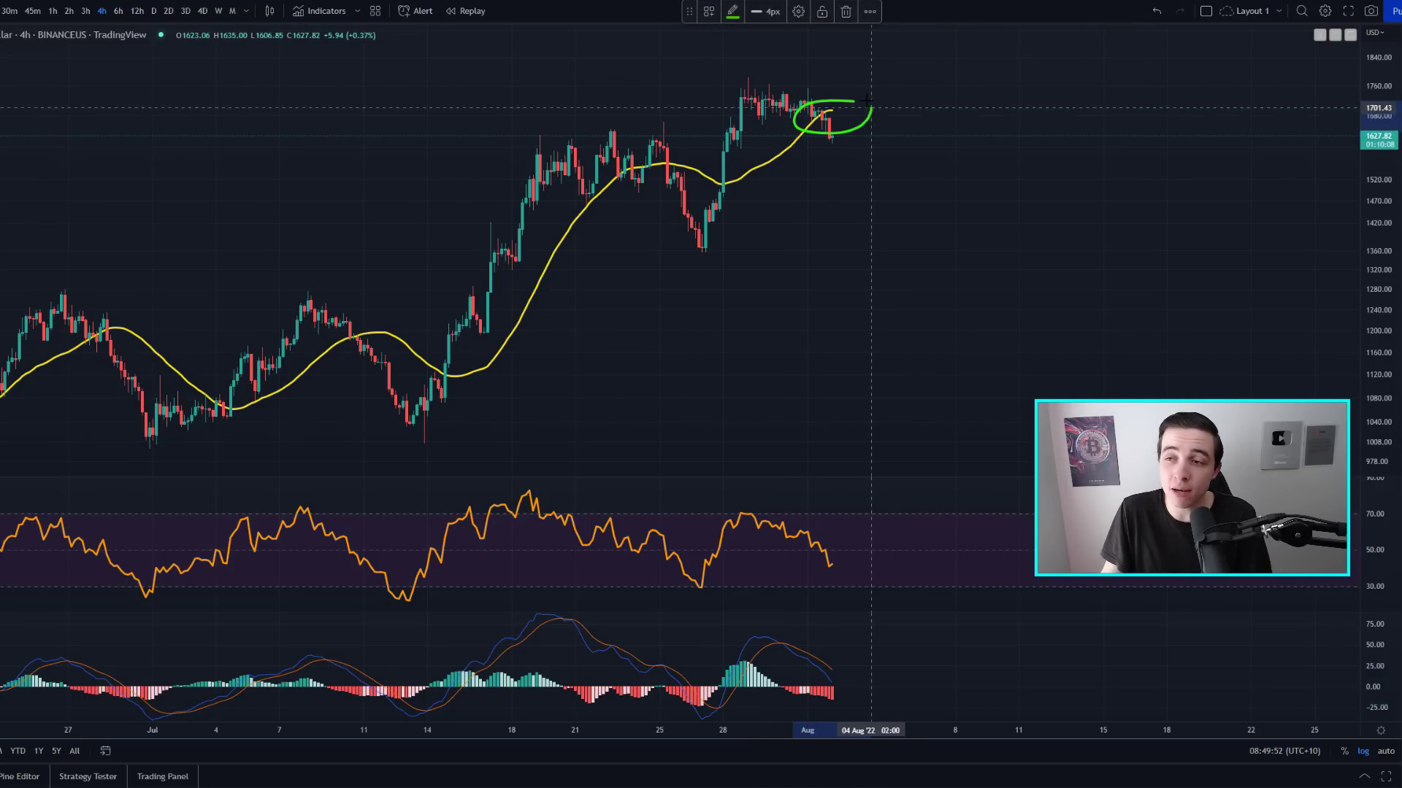
pyautogui.hotkey('ctrl', 'z')
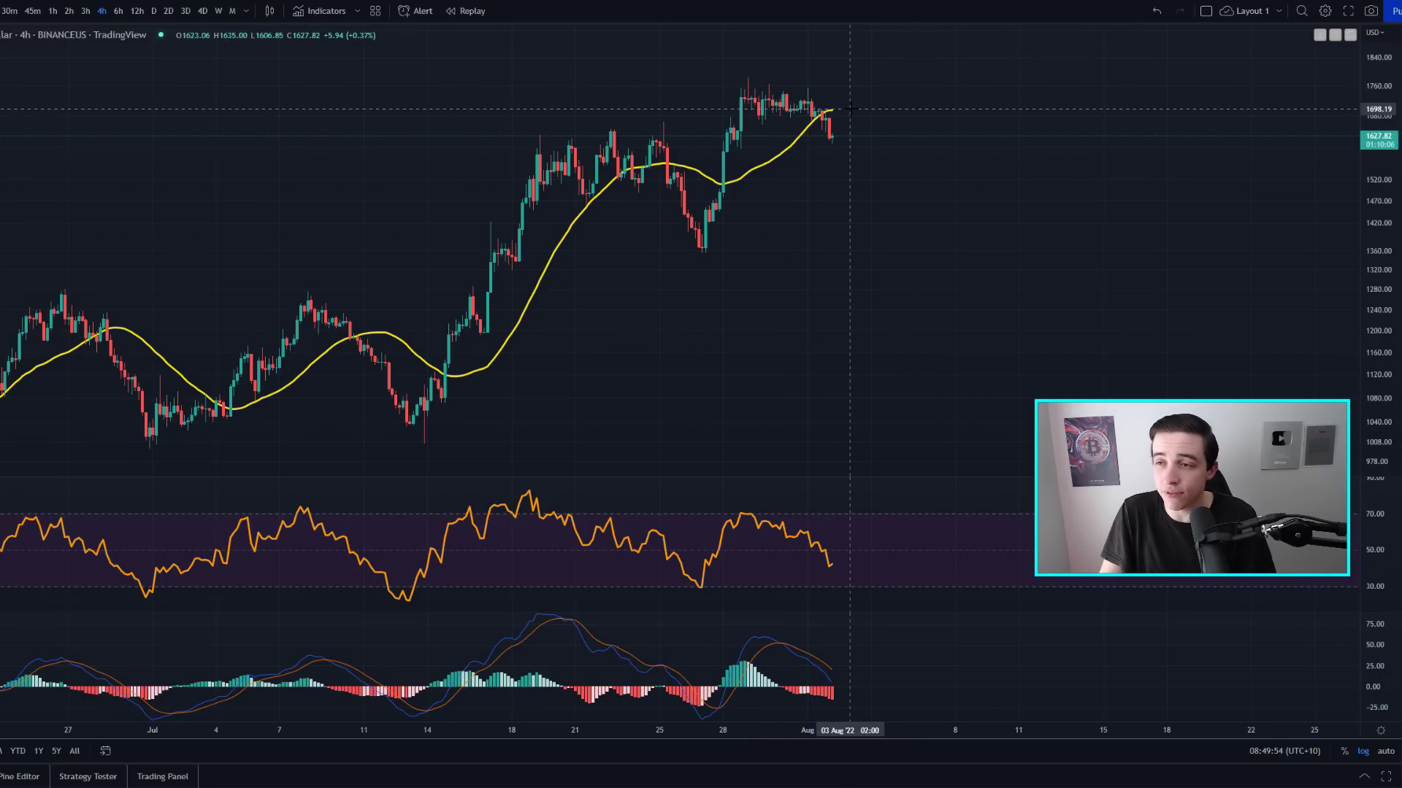
pyautogui.moveTo(831, 138)
pyautogui.mouseDown()
pyautogui.moveTo(865, 102)
pyautogui.moveTo(942, 87)
pyautogui.mouseUp()
pyautogui.hotkey('ctrl', 'z')
pyautogui.moveTo(822, 115)
pyautogui.mouseDown()
pyautogui.moveTo(895, 103)
pyautogui.moveTo(797, 132)
pyautogui.moveTo(875, 87)
pyautogui.moveTo(815, 118)
pyautogui.moveTo(878, 179)
pyautogui.mouseUp()
pyautogui.hotkey('ctrl', 'z')
pyautogui.hotkey('ctrl', 'z')
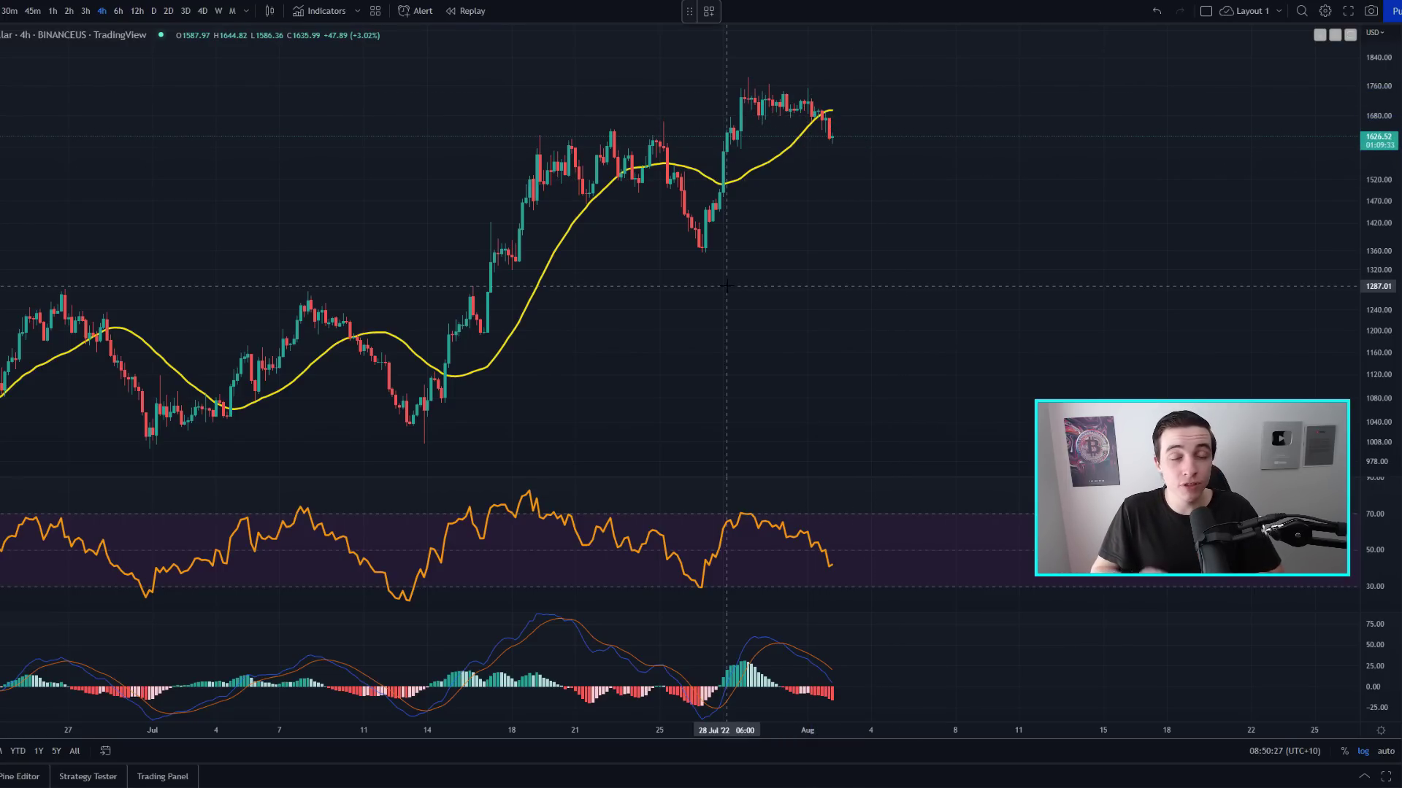
# Draw a Fibonacci retracement from the 27 July low to the late-July high, and trace the July rally with a stroke that is erased.
pyautogui.click(702, 253)
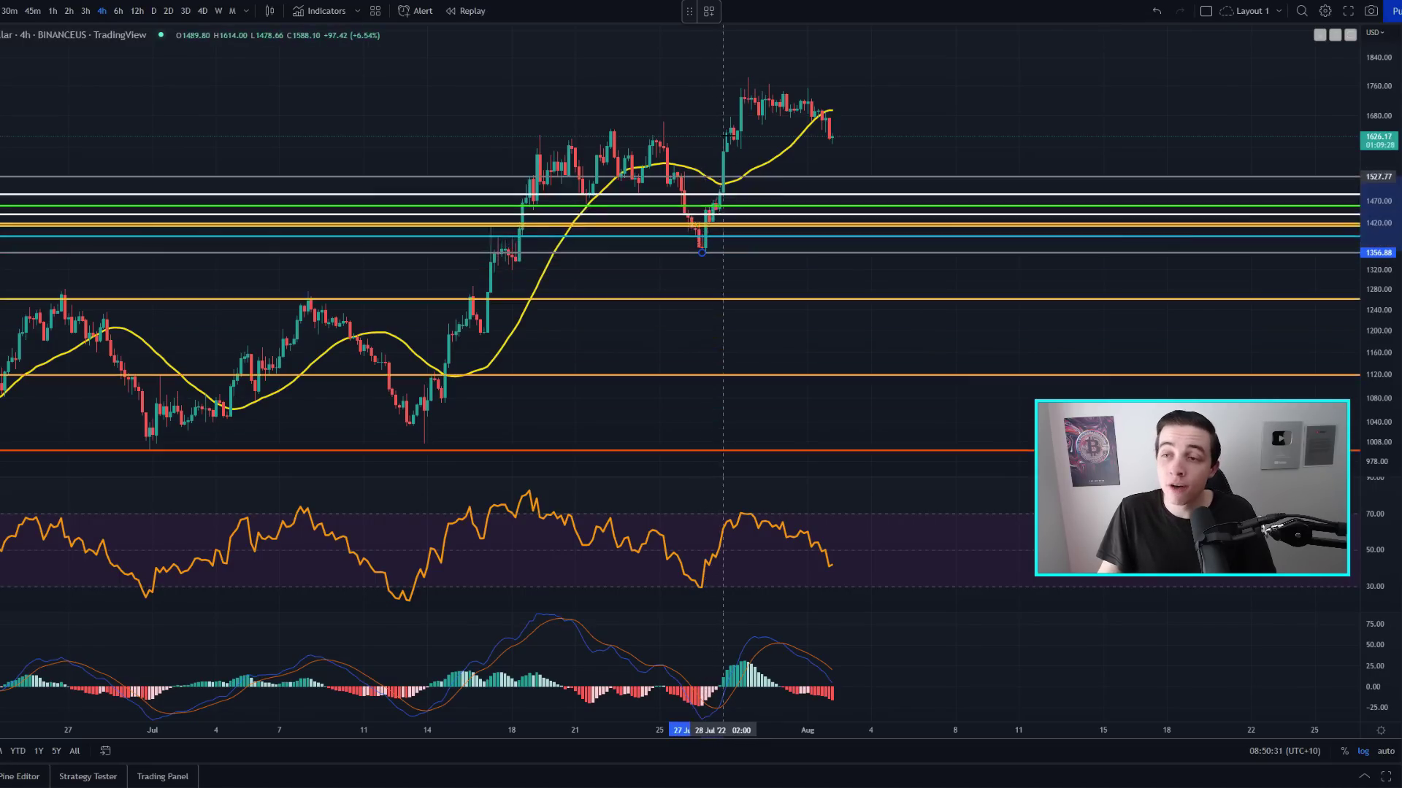
pyautogui.click(747, 76)
pyautogui.click(830, 152)
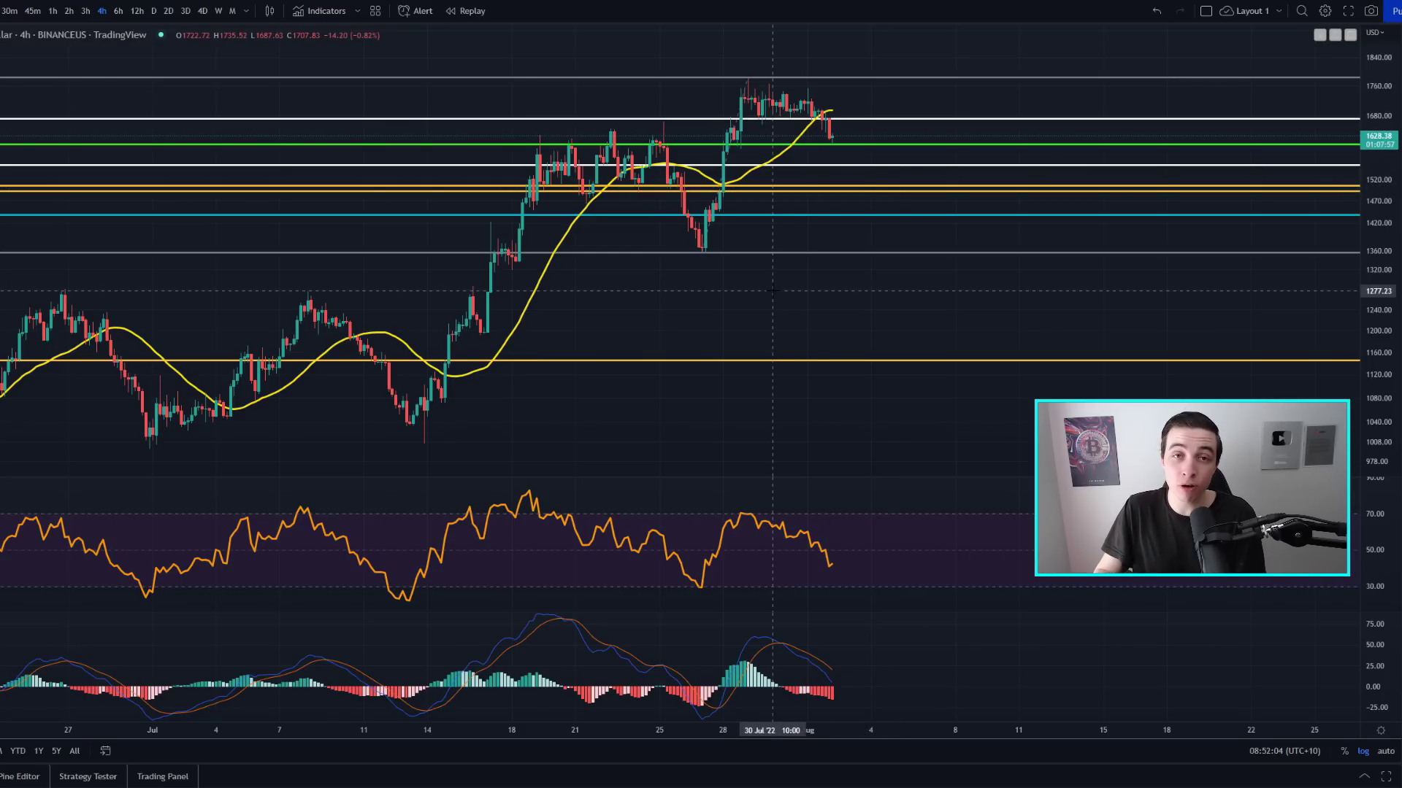
pyautogui.moveTo(407, 422)
pyautogui.mouseDown()
pyautogui.moveTo(555, 168)
pyautogui.moveTo(656, 162)
pyautogui.mouseUp()
pyautogui.press('Delete')
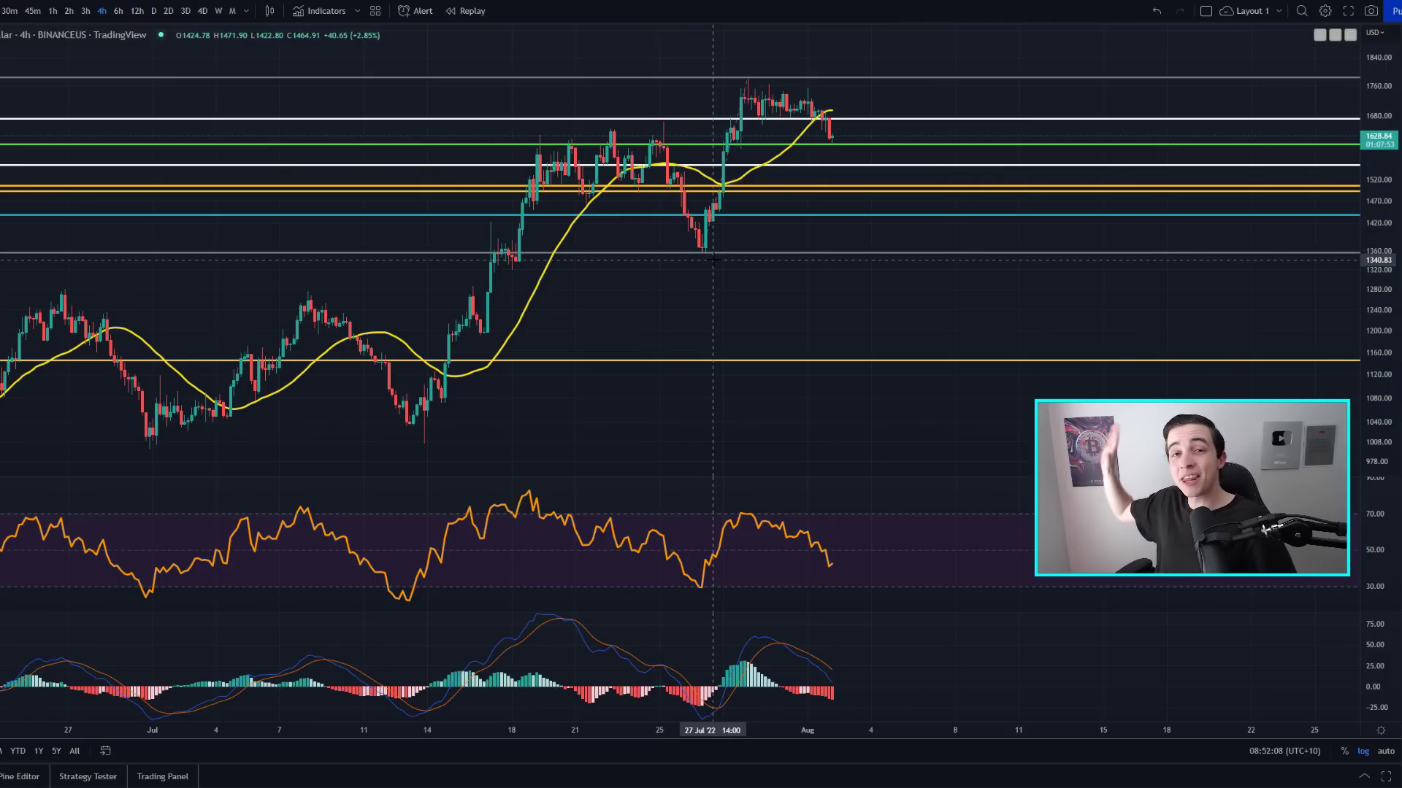